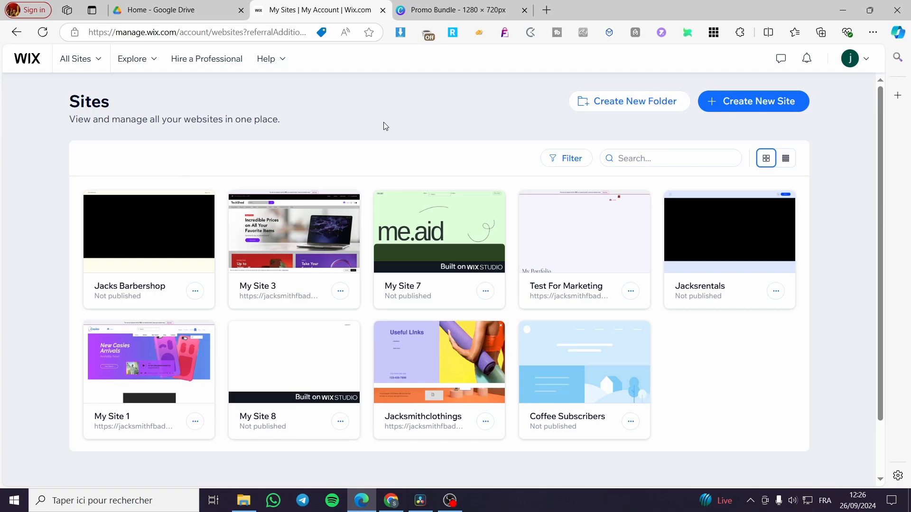
mouse_move(306, 236)
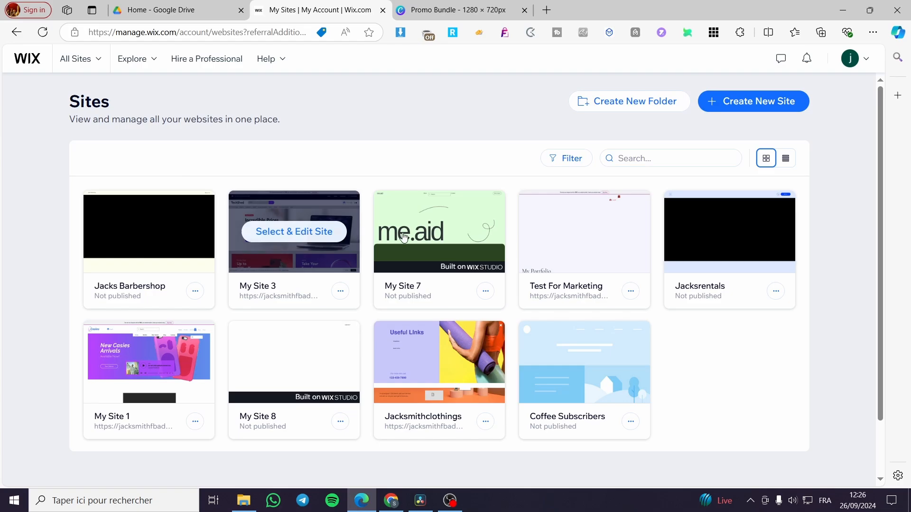
left_click(753, 110)
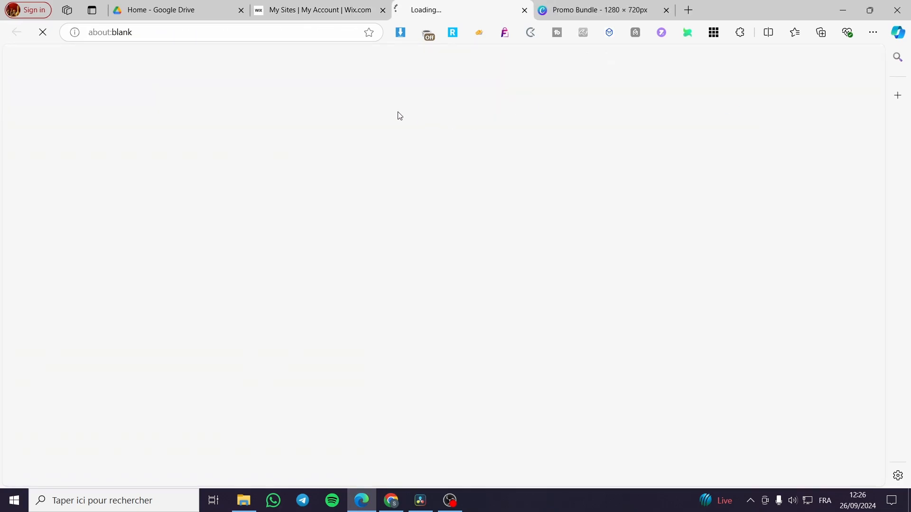
left_click(311, 10)
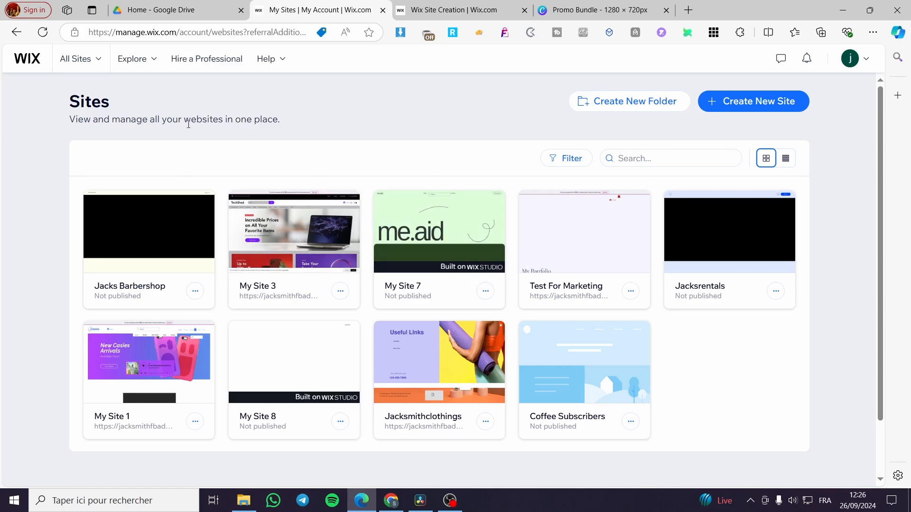
left_click(434, 6)
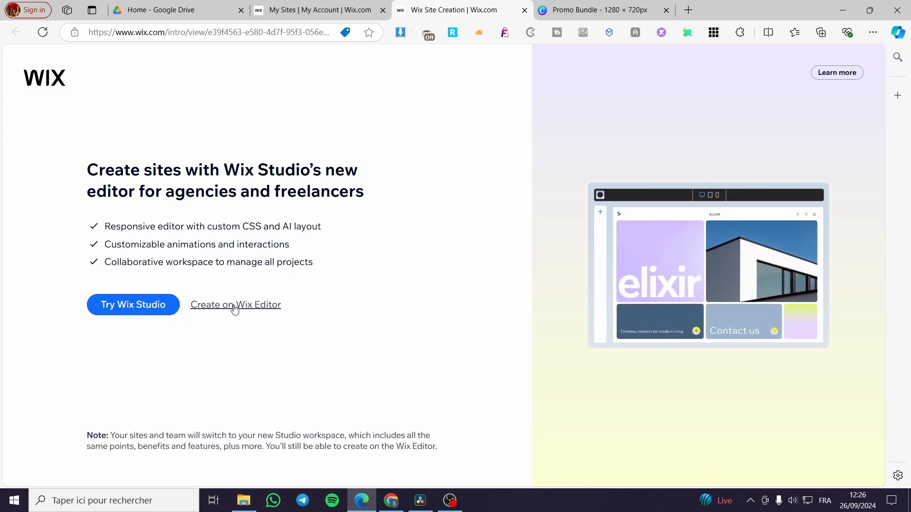
left_click(525, 10)
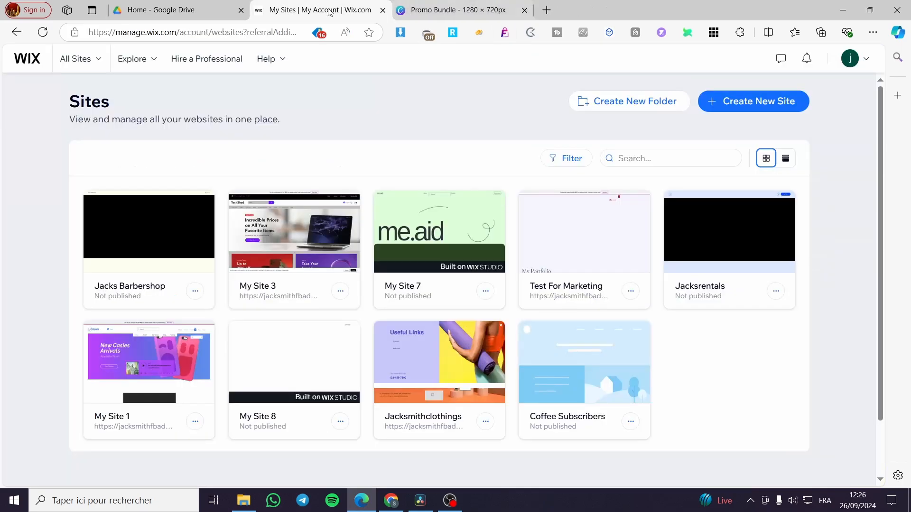
Open the dashboard of My Site 3 and look over its business setup checklist
mouse_move(264, 234)
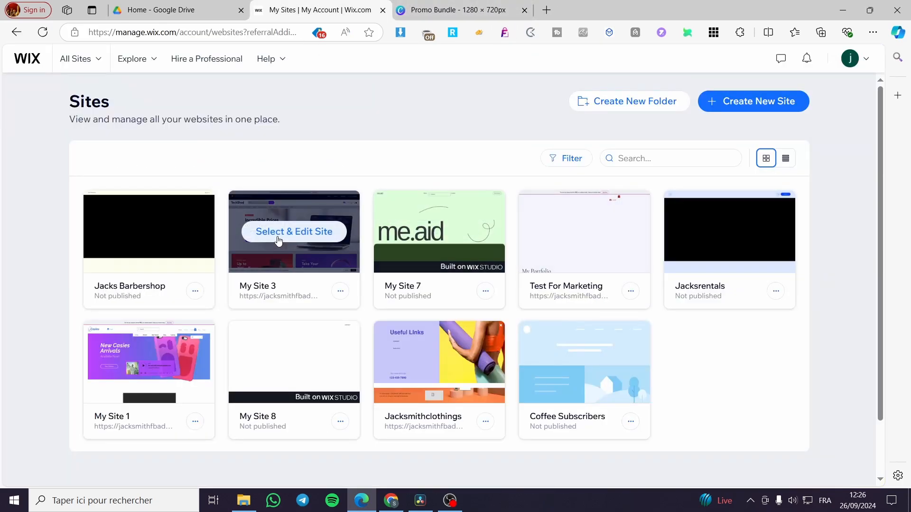
left_click(283, 239)
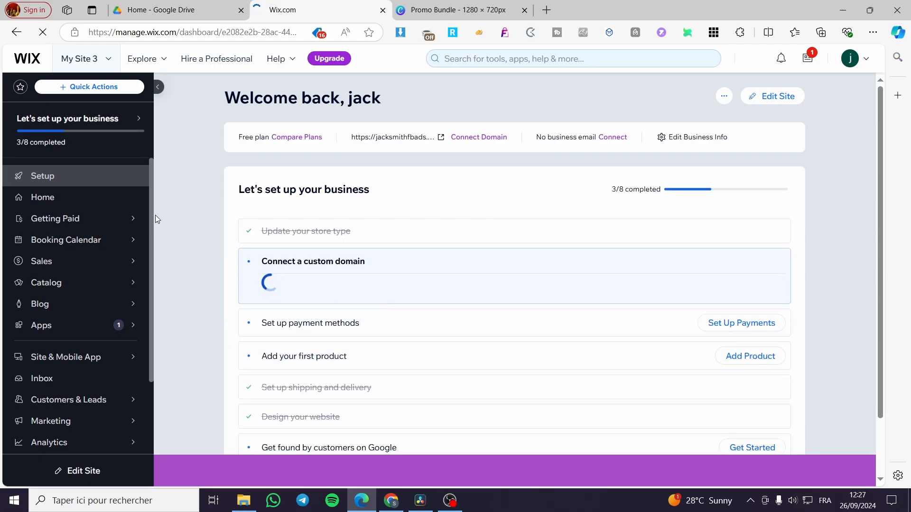
scroll(755, 329, "down", 1)
scroll(523, 309, "down", 1)
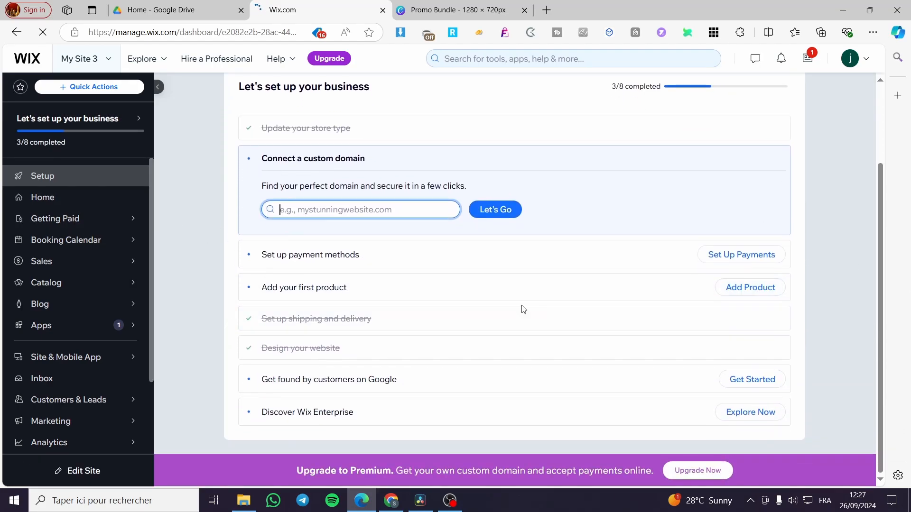
scroll(775, 339, "up", 2)
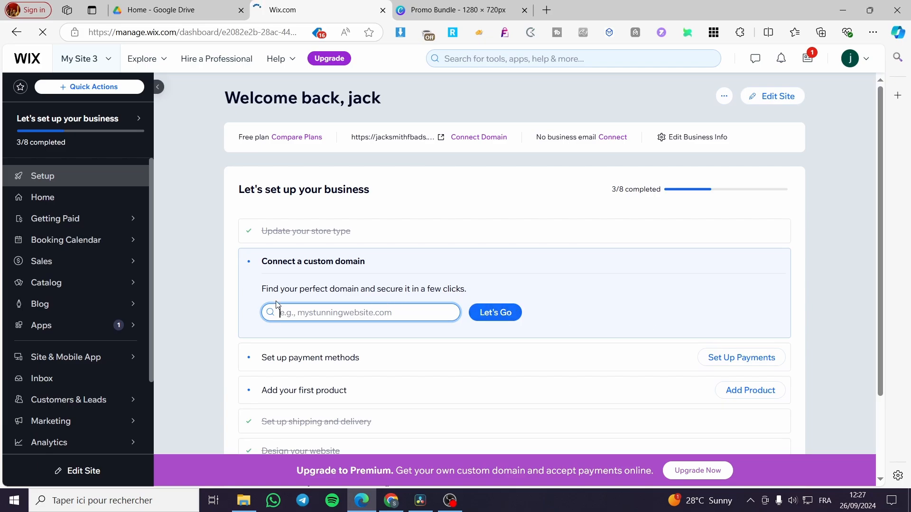
Examine the site dashboard's navigation sections from Setup and Sales down to Settings and Developer Tools
scroll(70, 402, "down", 2)
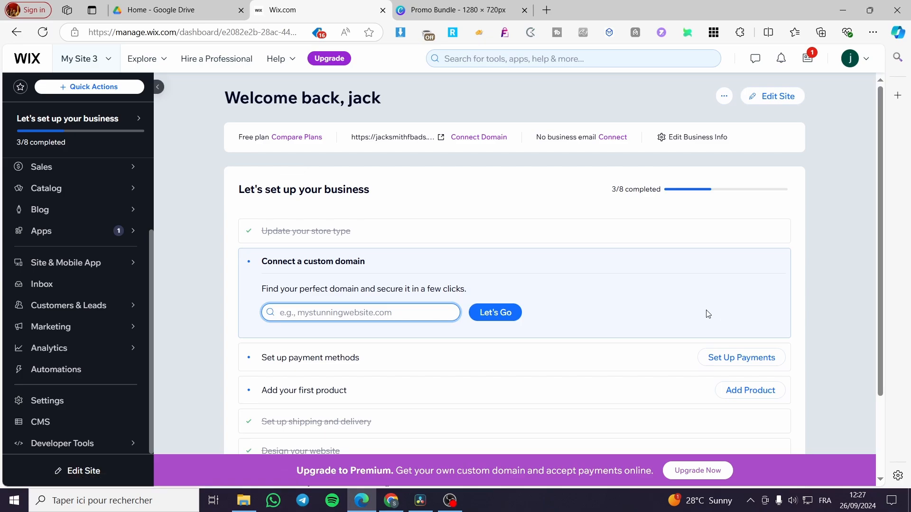
scroll(75, 332, "up", 2)
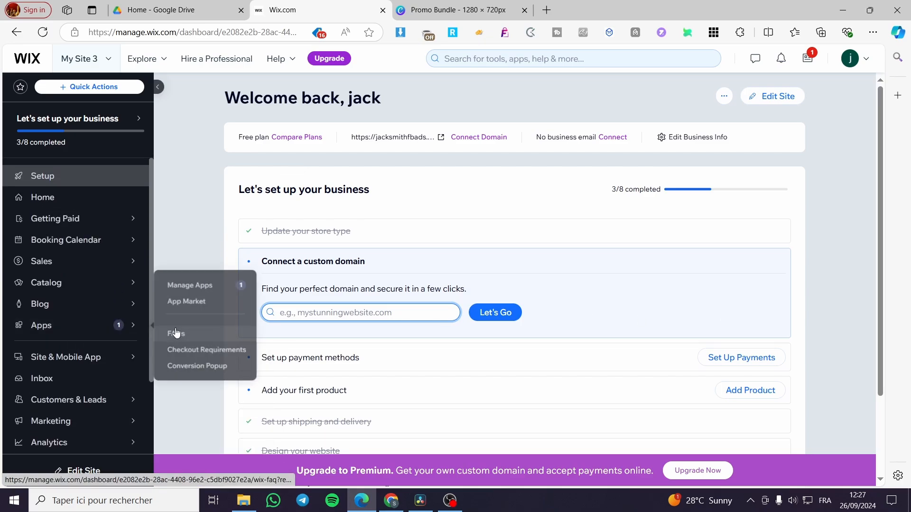
scroll(114, 319, "down", 2)
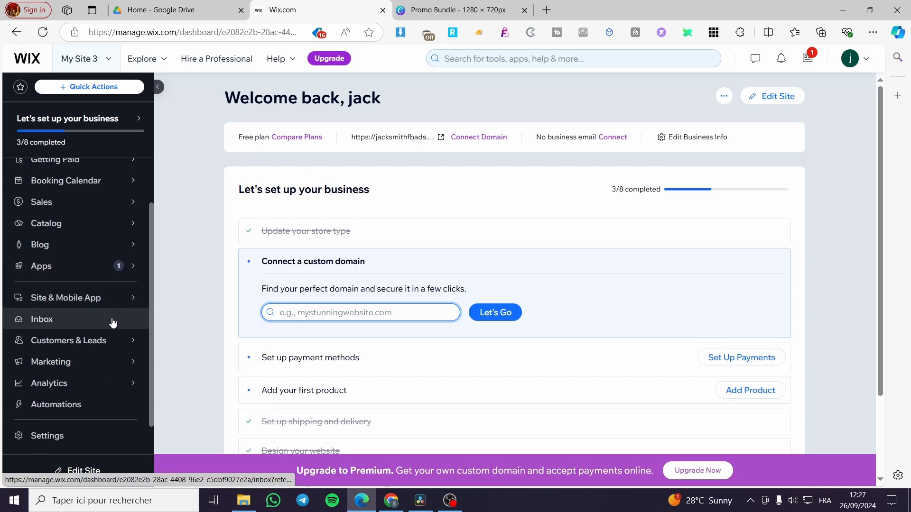
scroll(83, 323, "up", 1)
scroll(90, 259, "up", 1)
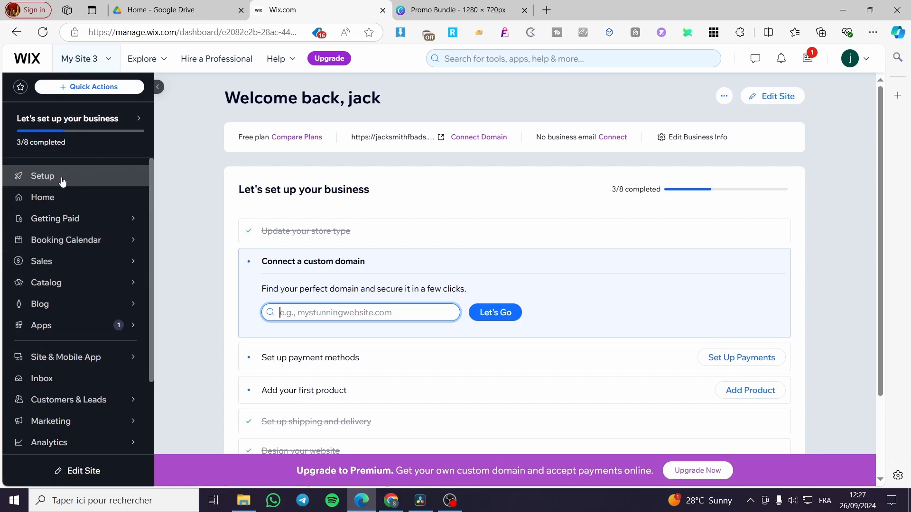
mouse_move(44, 251)
scroll(102, 279, "down", 1)
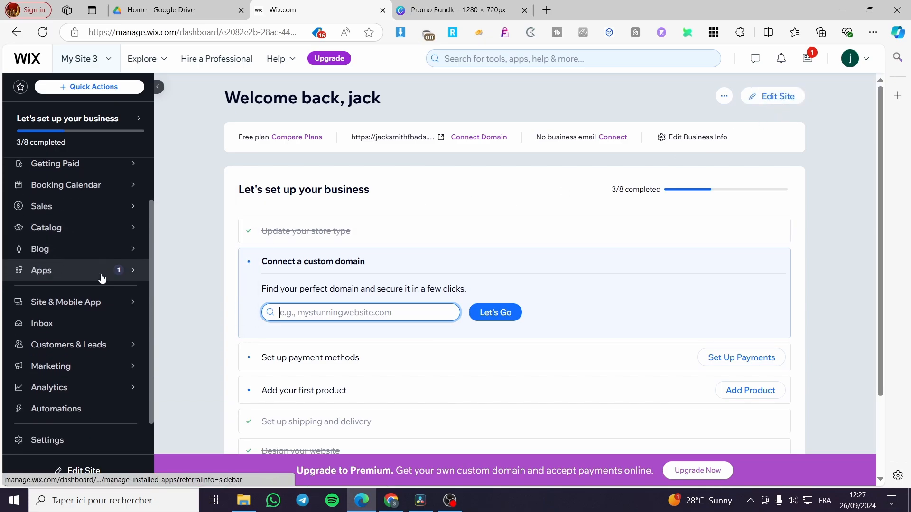
mouse_move(117, 257)
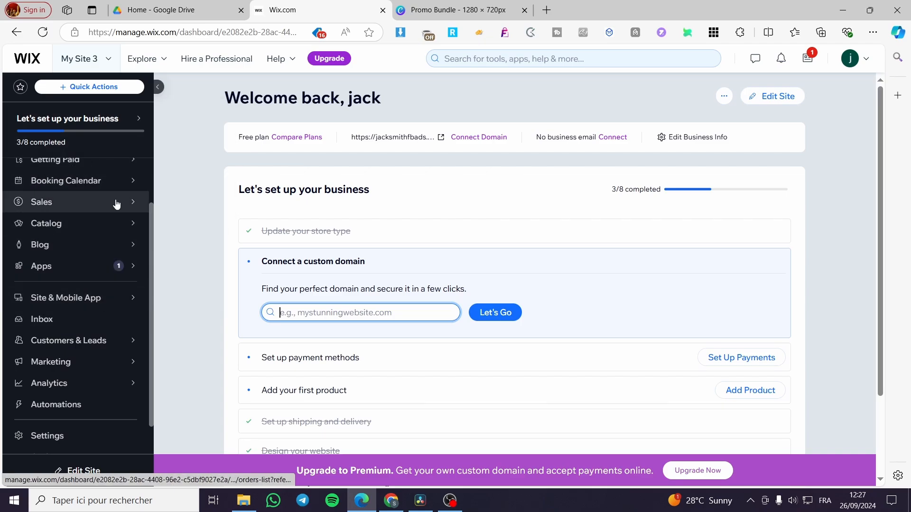
mouse_move(105, 190)
Open the Email Marketing page from the site's marketing tools
mouse_move(86, 356)
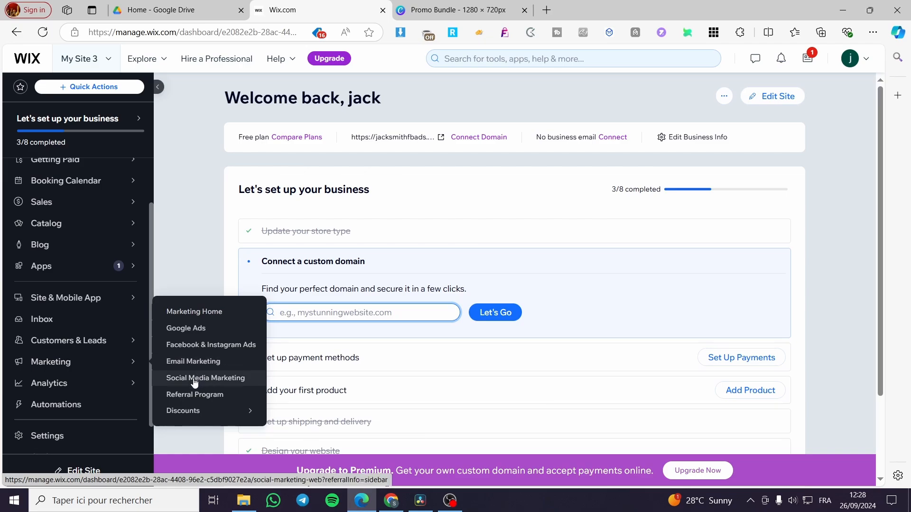
mouse_move(193, 416)
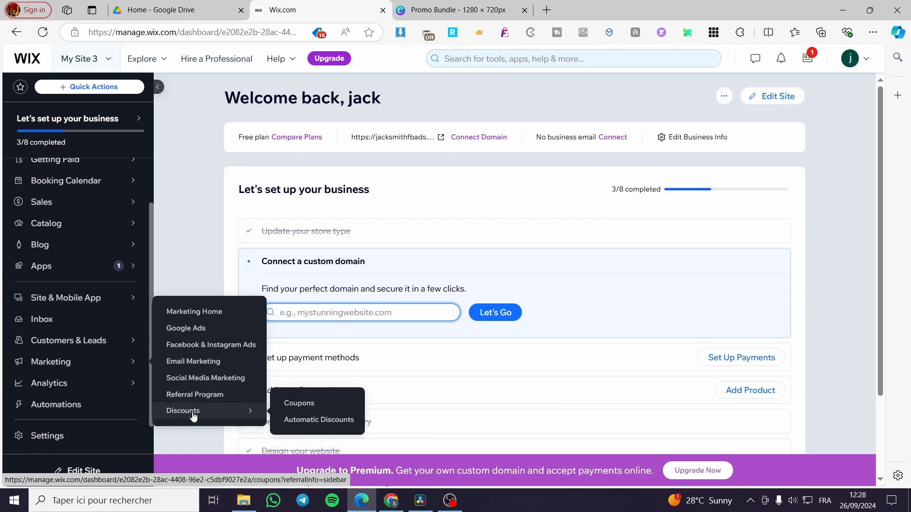
left_click(211, 369)
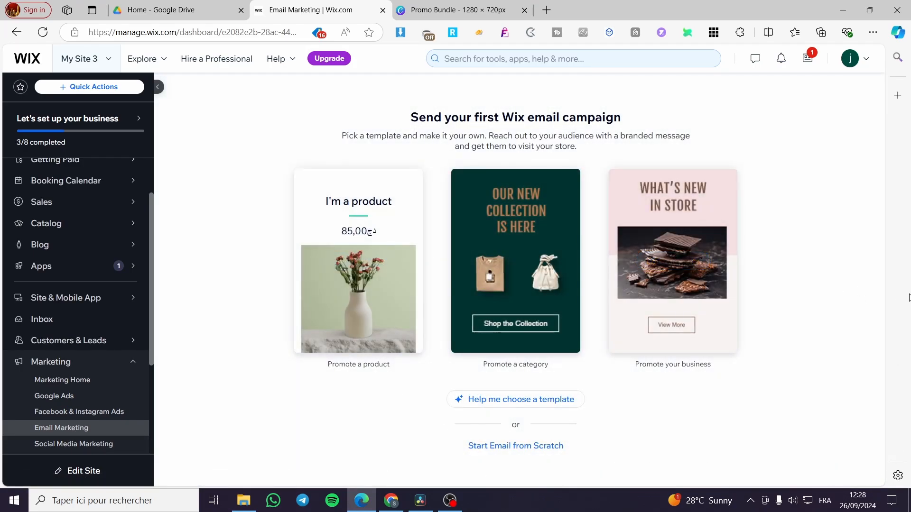
Start an email campaign from scratch and exit its editor to the Email Marketing overview
mouse_move(372, 237)
mouse_move(670, 219)
left_click(550, 448)
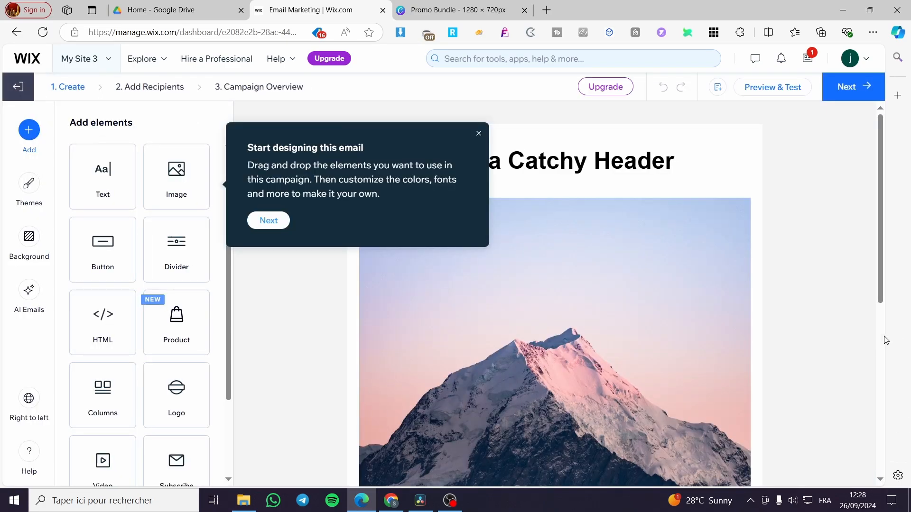
left_click(478, 134)
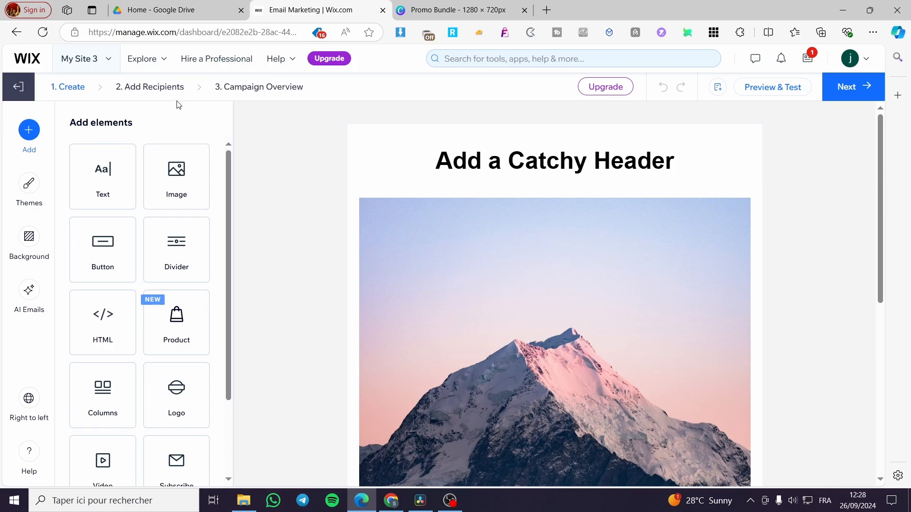
left_click(18, 88)
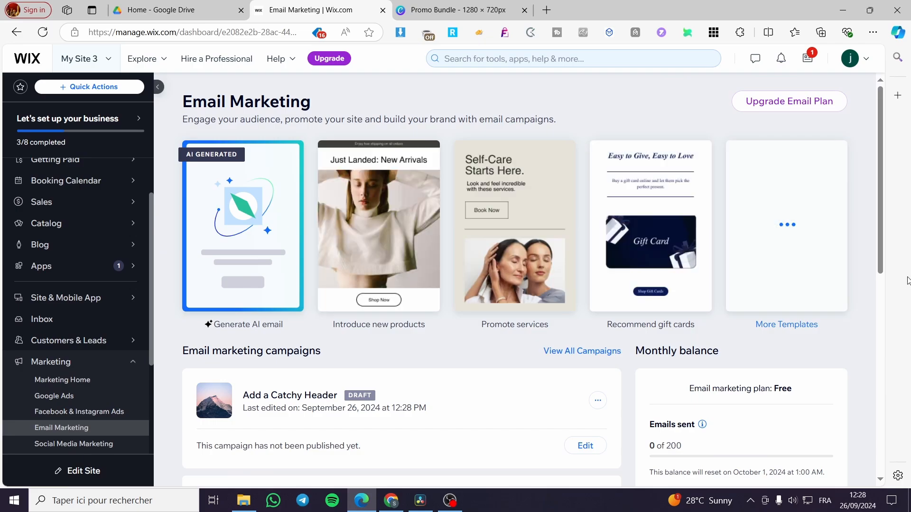
Look over the Email Marketing overview, including suggested templates, campaigns, automated emails, monthly balance and sender details
scroll(503, 267, "down", 4)
scroll(850, 309, "up", 4)
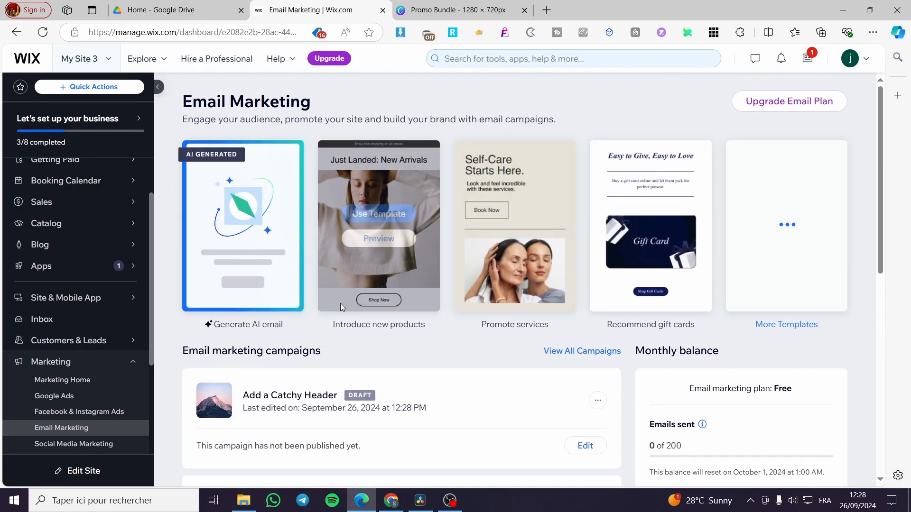
mouse_move(509, 275)
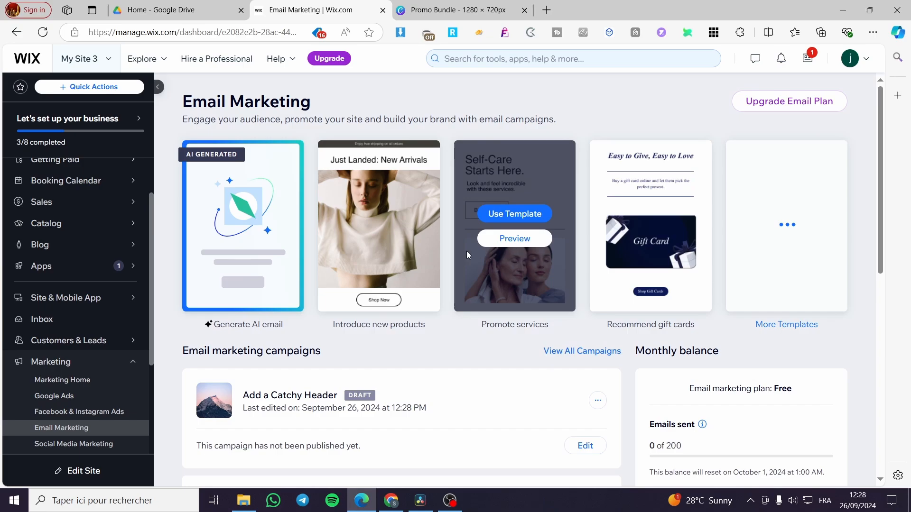
scroll(430, 311, "down", 2)
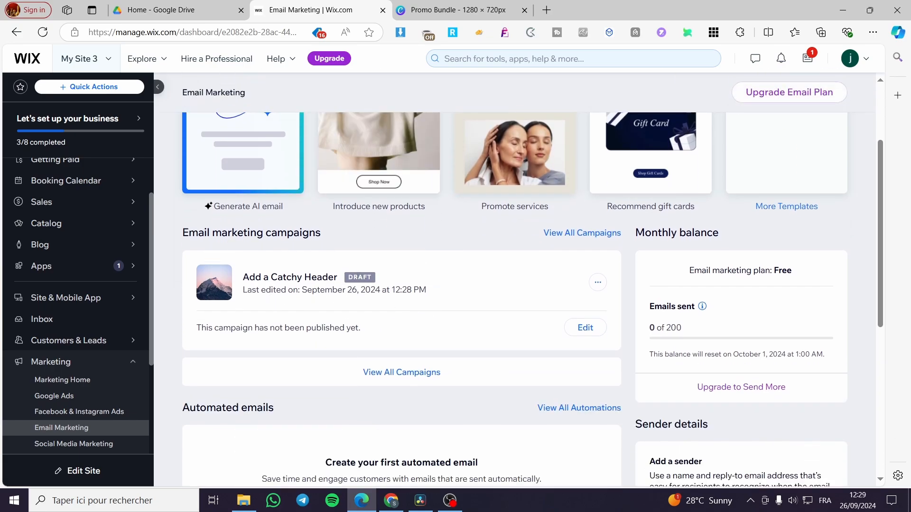
scroll(297, 317, "up", 1)
scroll(309, 309, "down", 6)
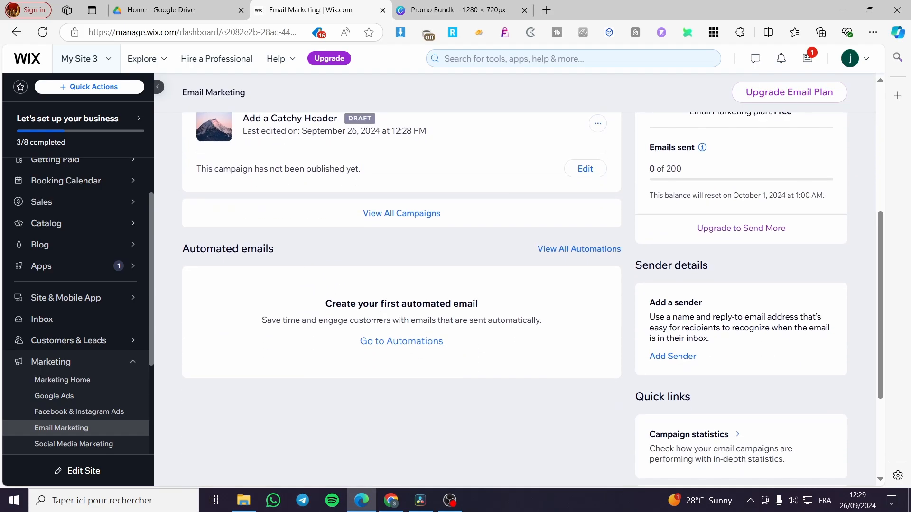
scroll(433, 390, "up", 8)
scroll(445, 387, "down", 8)
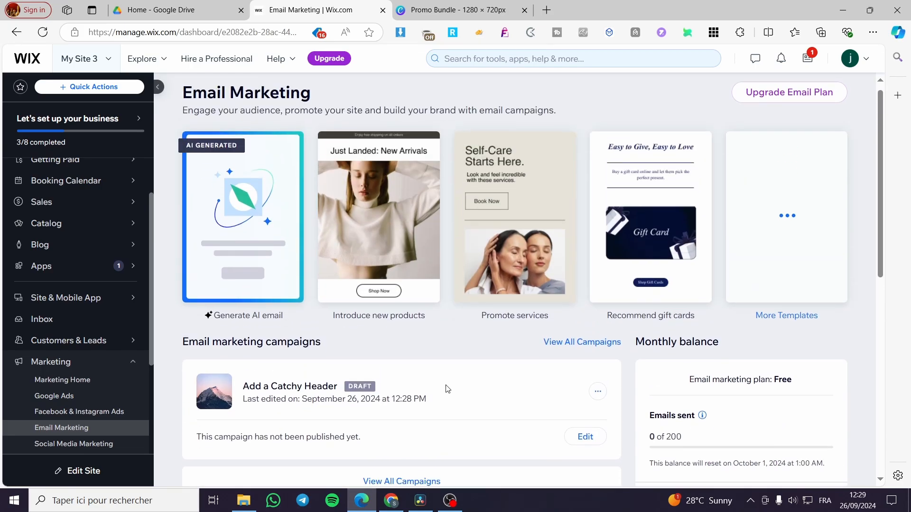
scroll(488, 383, "up", 8)
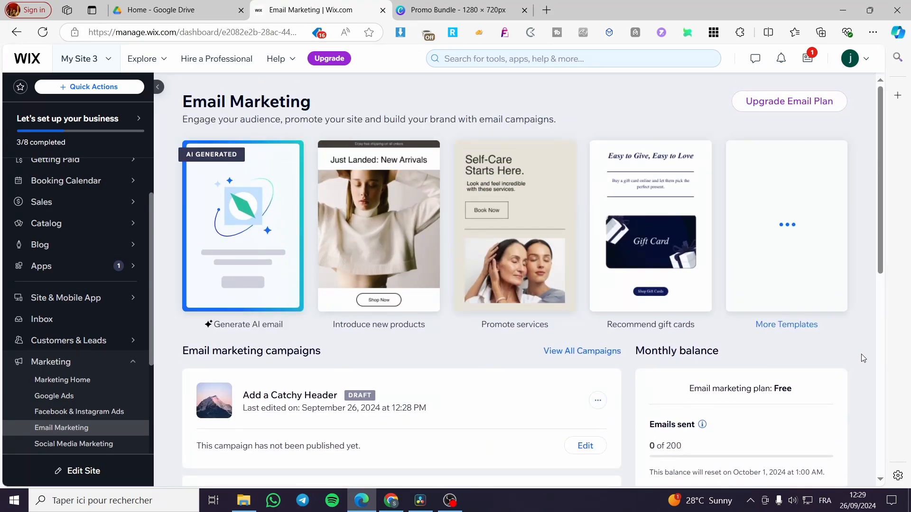
Open the full collection of email templates from the Email Marketing overview
left_click(809, 327)
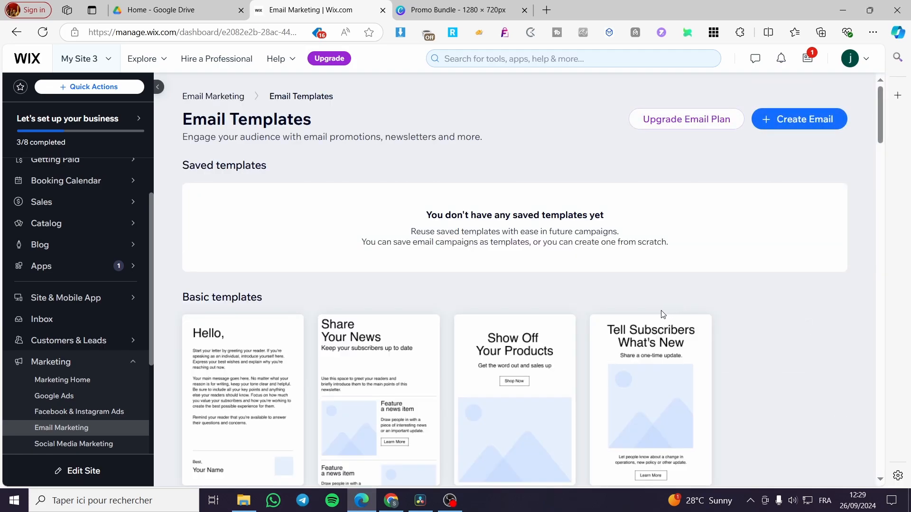
scroll(695, 271, "down", 6)
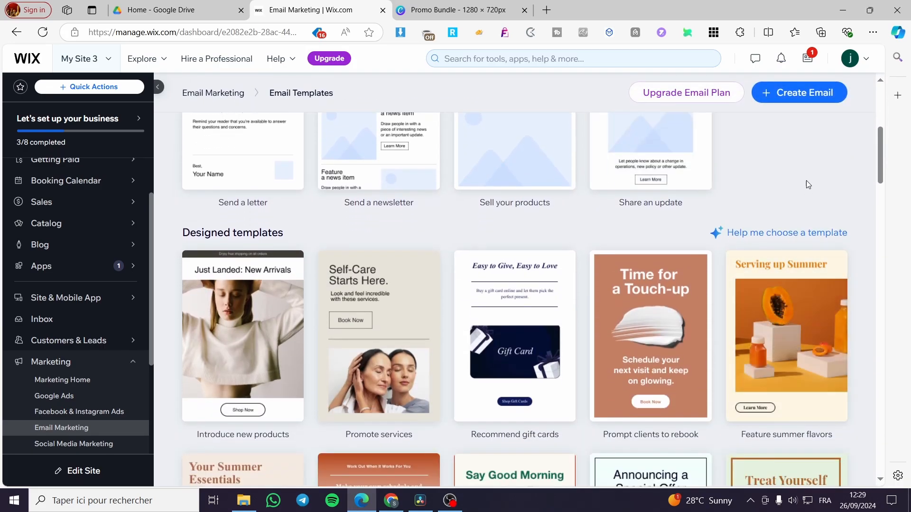
scroll(787, 172, "up", 5)
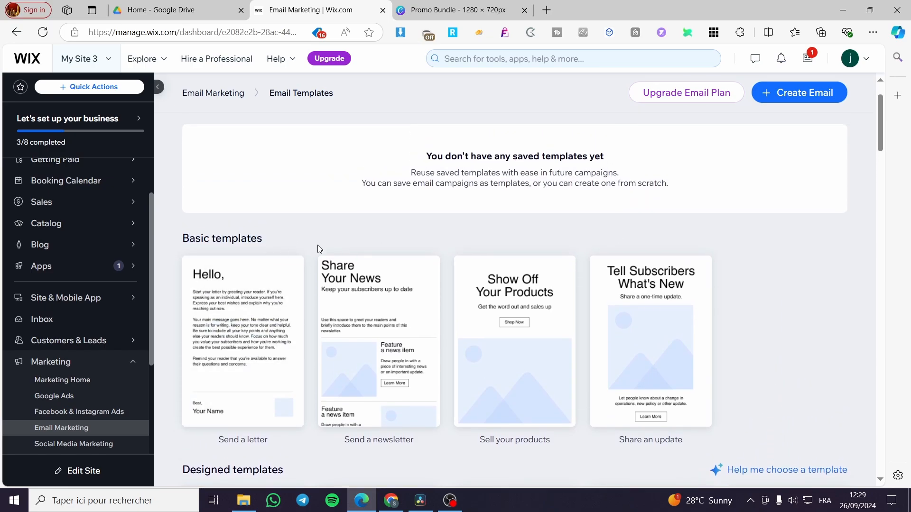
Browse the basic and designed email templates through to the end of the collection
mouse_move(247, 343)
mouse_move(396, 300)
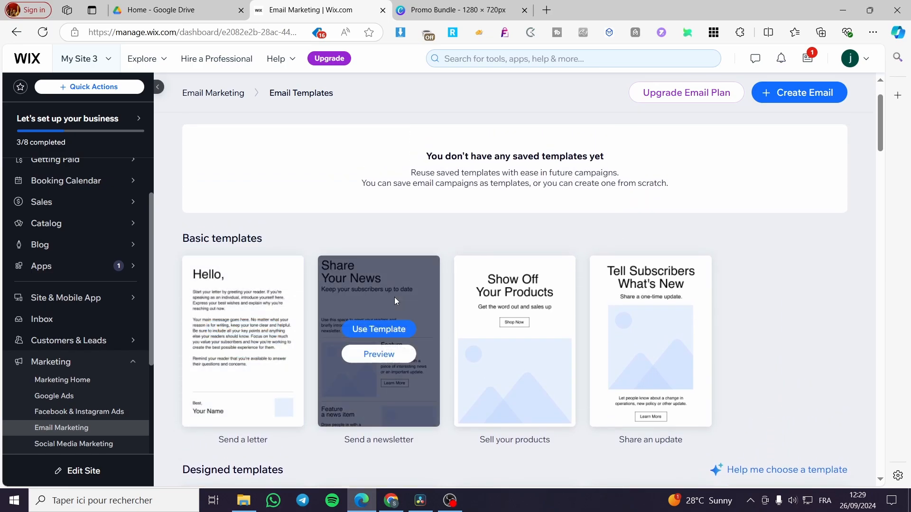
mouse_move(545, 332)
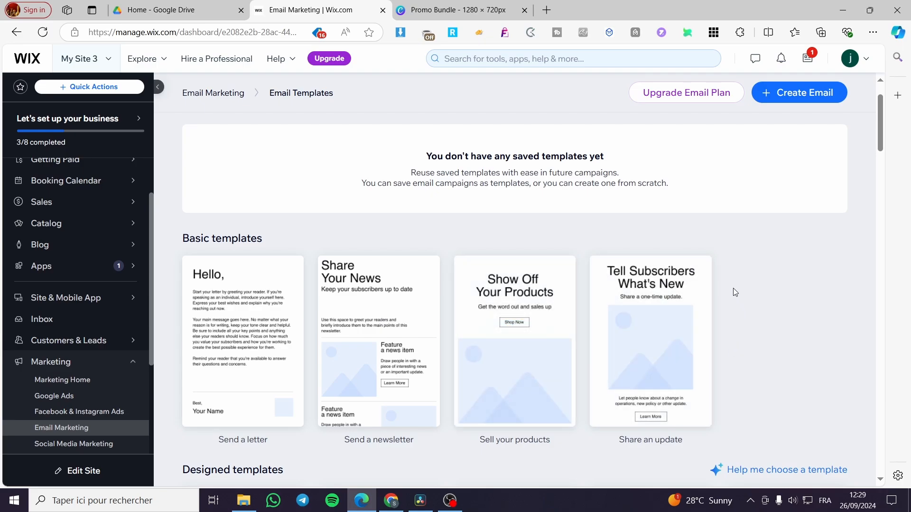
mouse_move(678, 349)
scroll(677, 350, "down", 5)
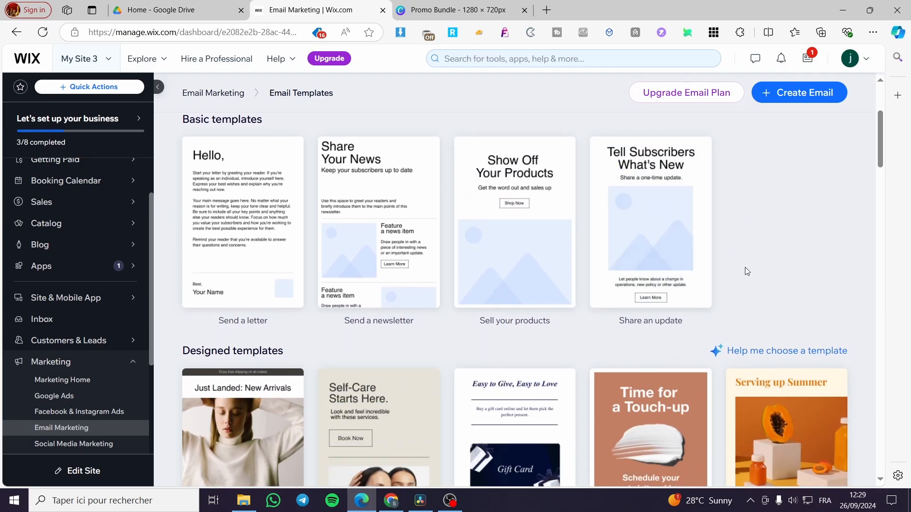
mouse_move(770, 266)
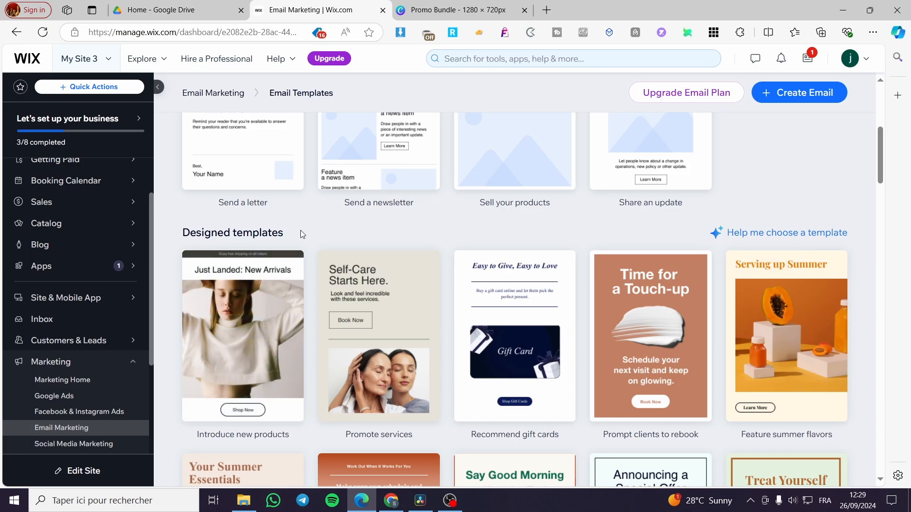
scroll(298, 230, "down", 1)
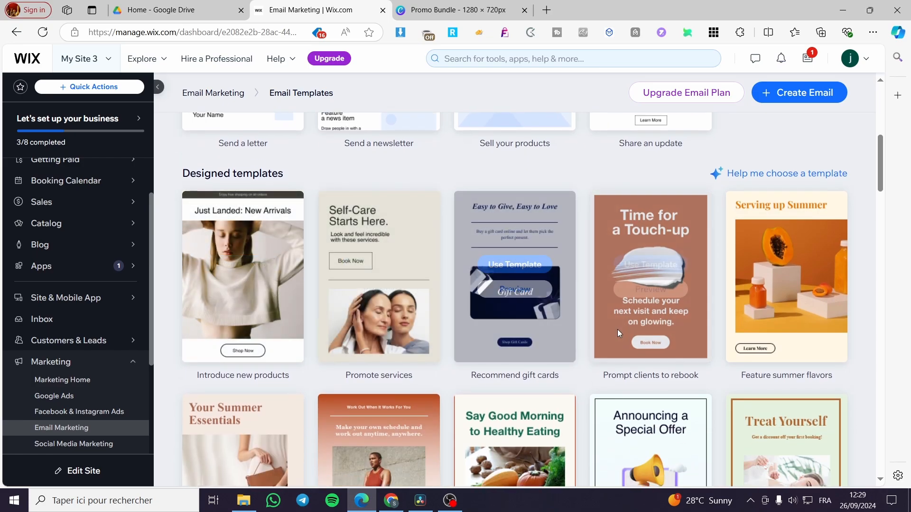
mouse_move(668, 316)
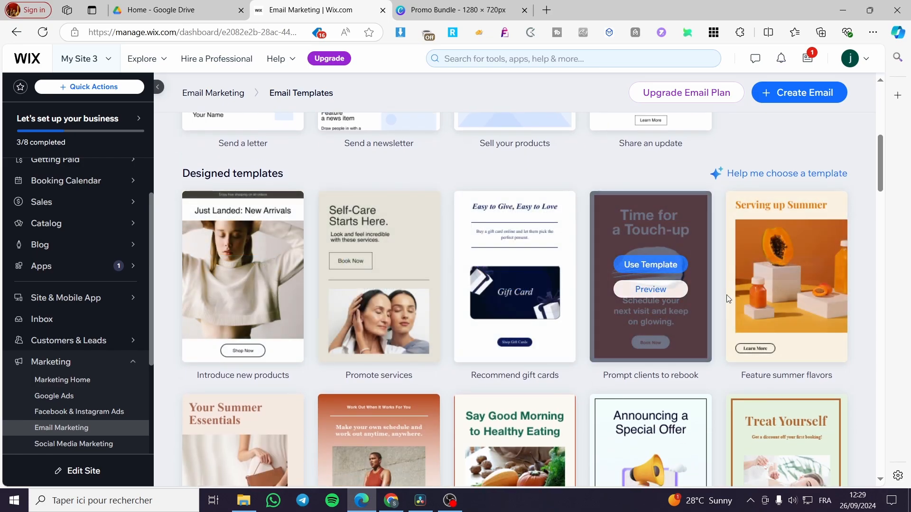
mouse_move(813, 322)
scroll(793, 320, "down", 3)
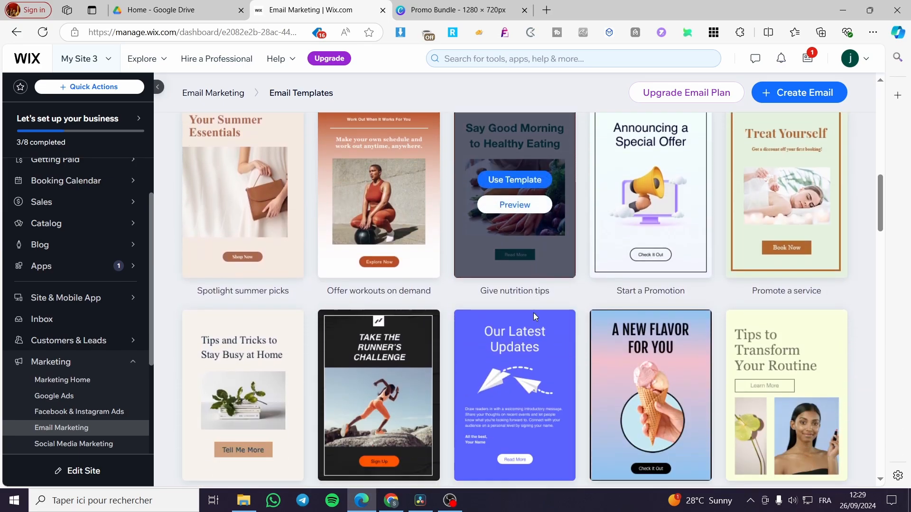
scroll(533, 312, "down", 4)
mouse_move(522, 311)
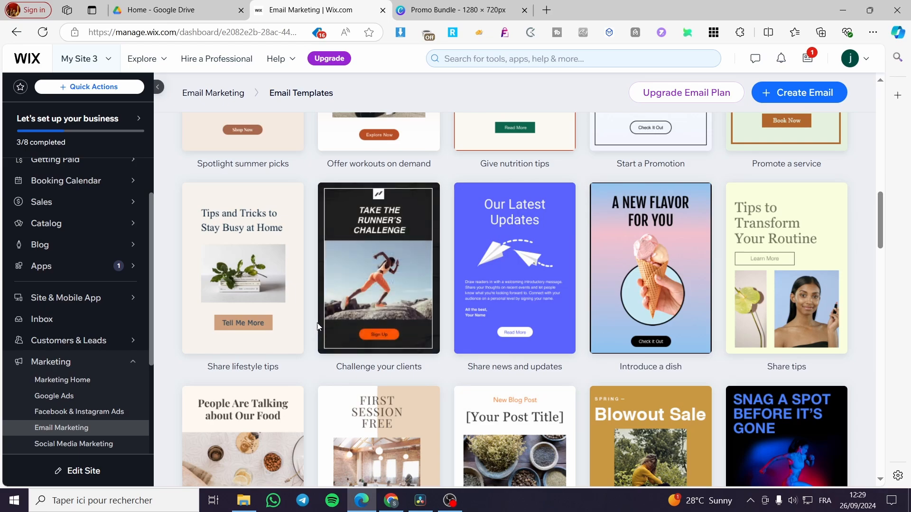
scroll(316, 313, "down", 3)
mouse_move(289, 300)
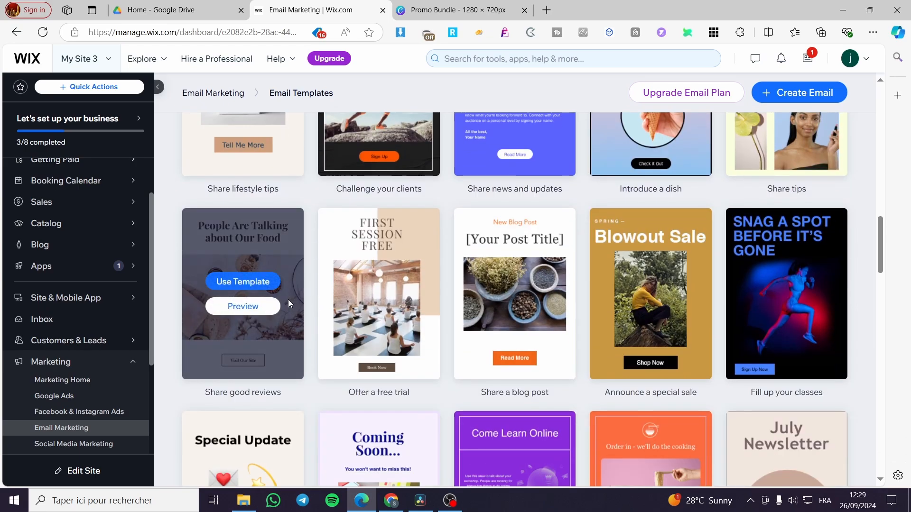
scroll(722, 322, "down", 4)
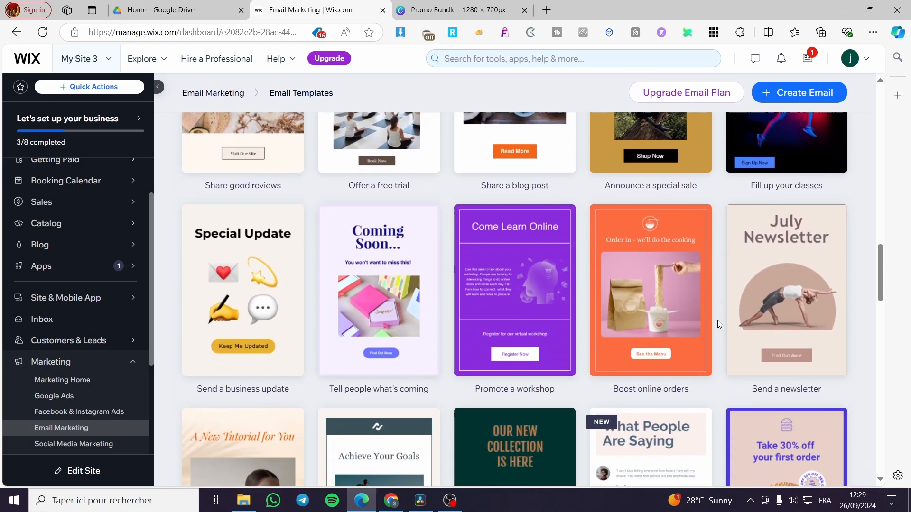
scroll(718, 320, "down", 2)
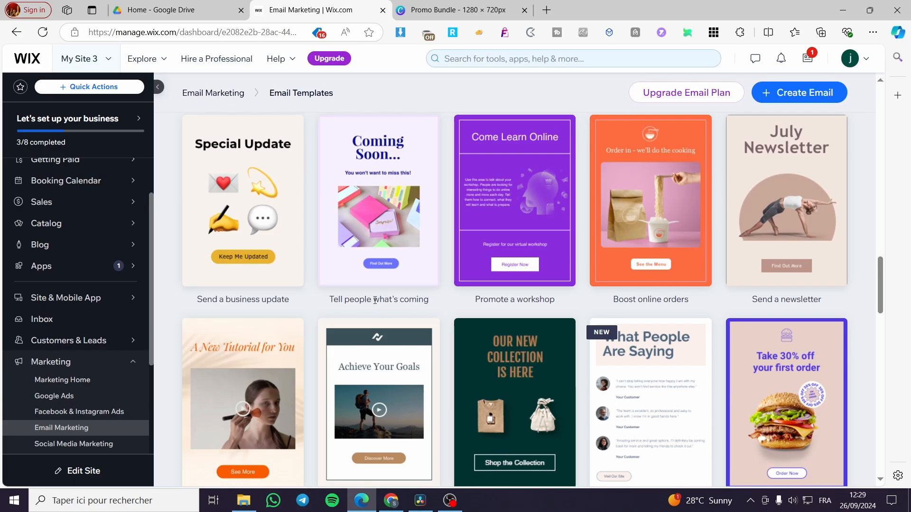
scroll(375, 300, "down", 3)
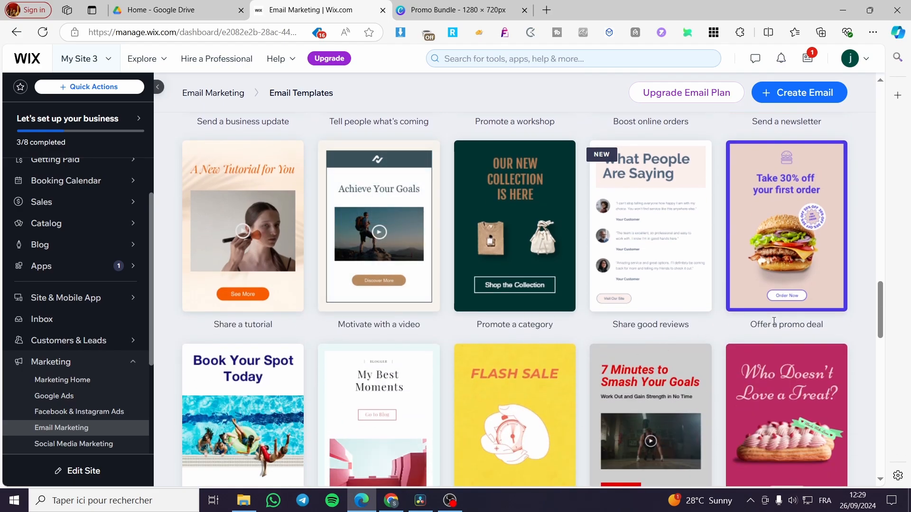
scroll(605, 312, "down", 3)
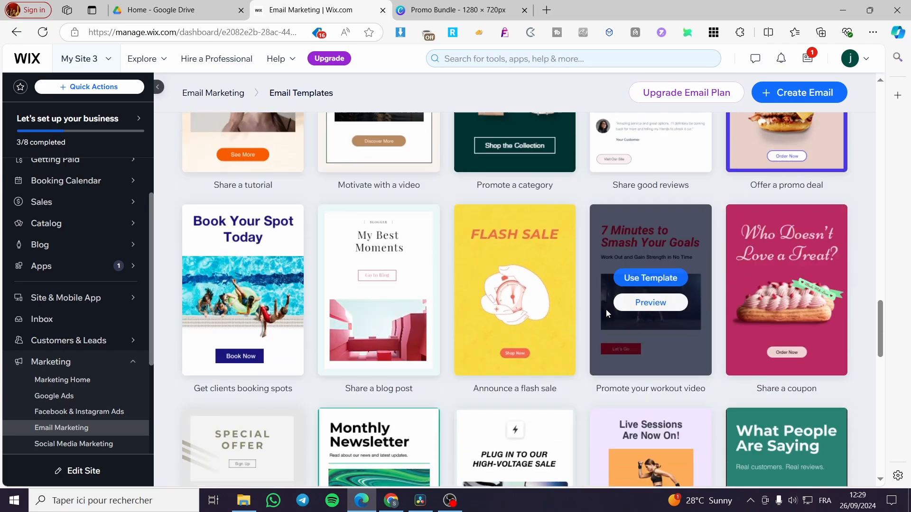
scroll(598, 314, "down", 2)
scroll(778, 323, "down", 2)
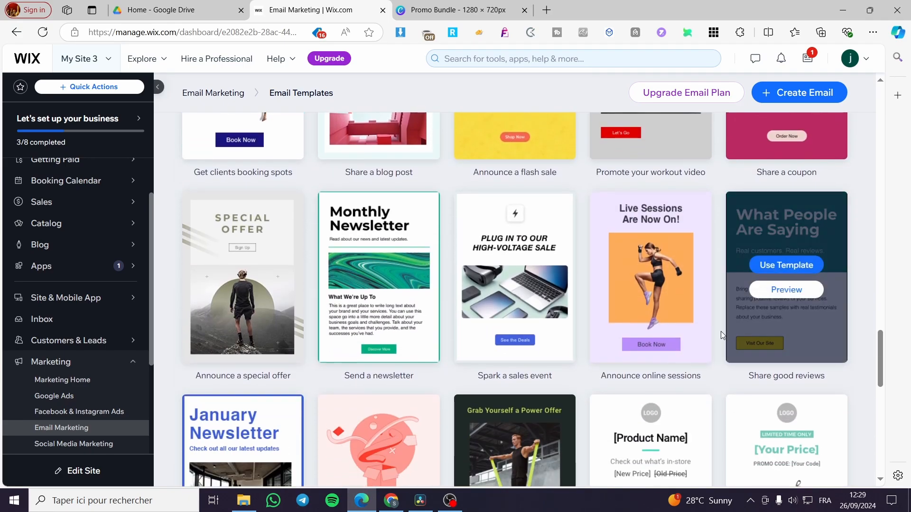
scroll(519, 311, "down", 5)
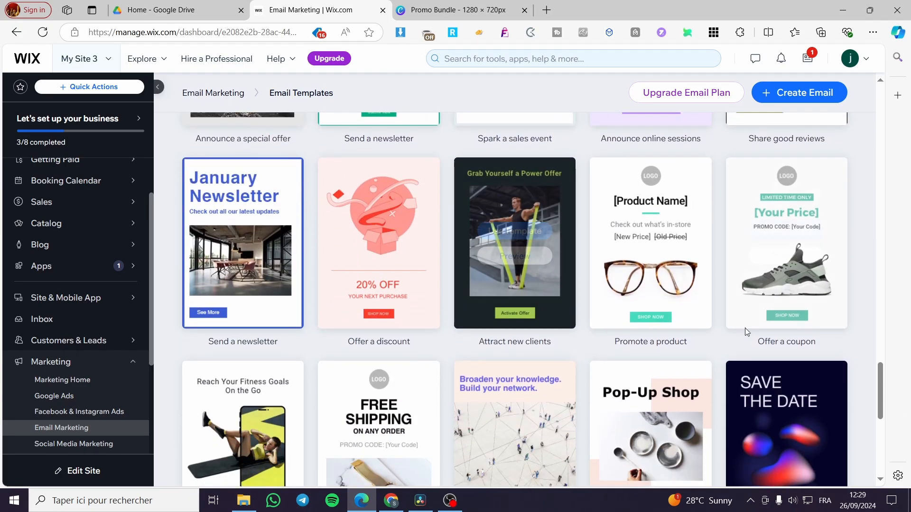
scroll(427, 335, "down", 4)
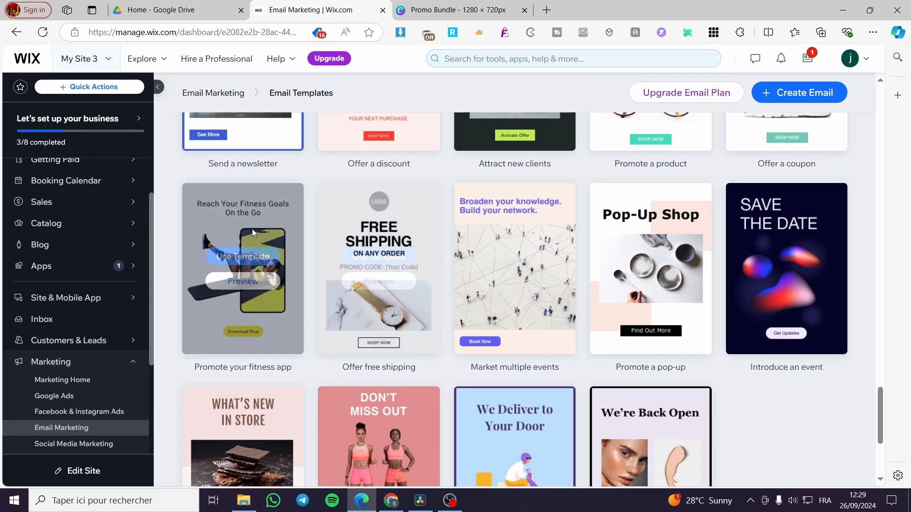
scroll(252, 230, "up", 2)
scroll(209, 297, "up", 1)
mouse_move(234, 240)
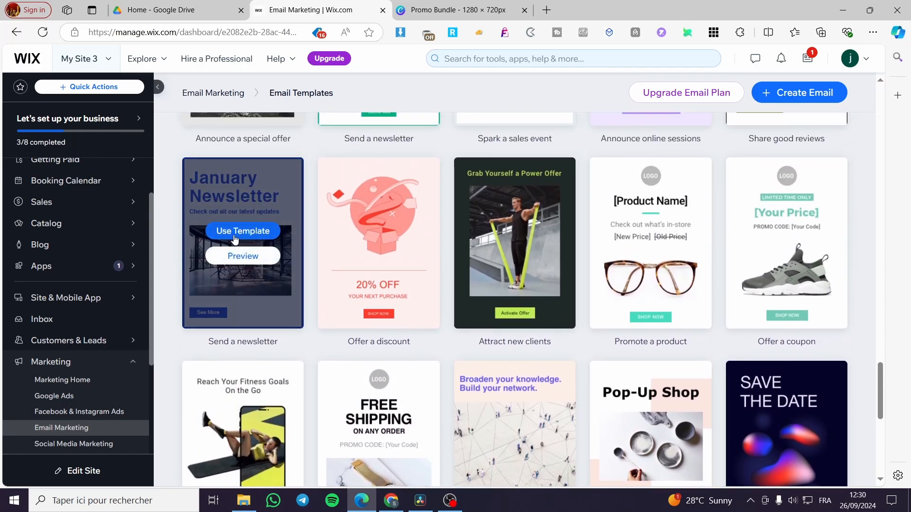
scroll(236, 239, "down", 4)
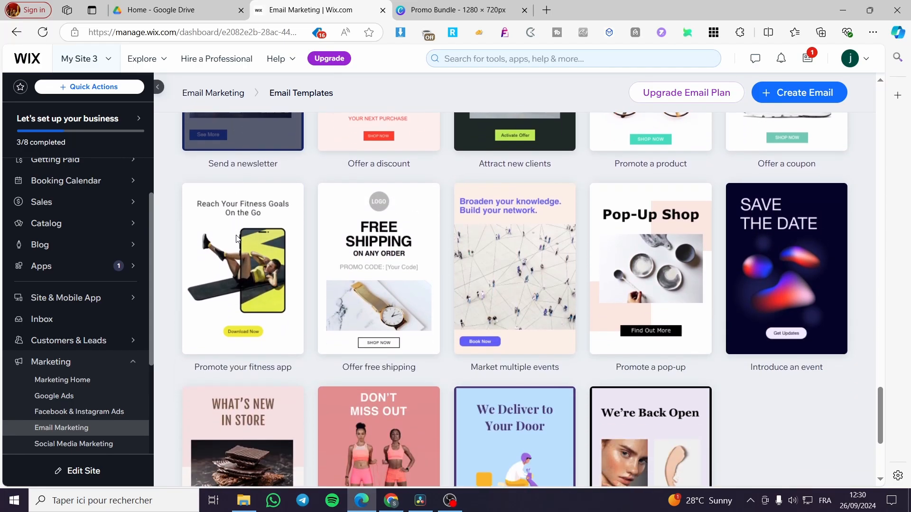
scroll(813, 317, "down", 3)
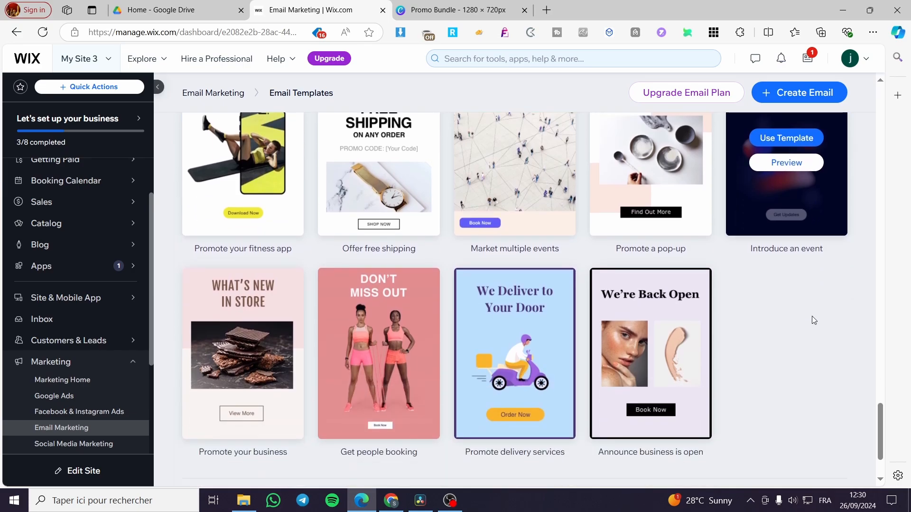
Start an email campaign from the January Newsletter template among the designed templates
scroll(258, 341, "up", 8)
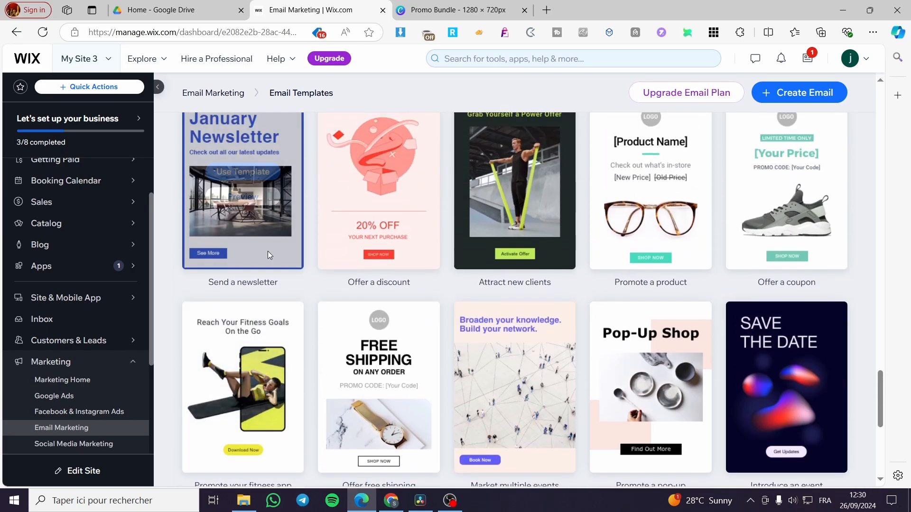
mouse_move(253, 272)
left_click(246, 292)
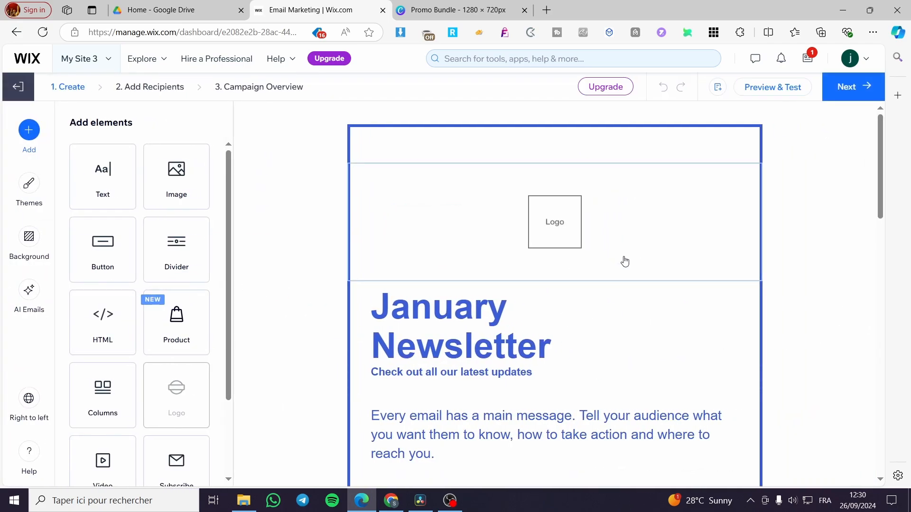
Replace the newsletter's logo placeholder with the site file Untitled design (8).png
left_click(559, 237)
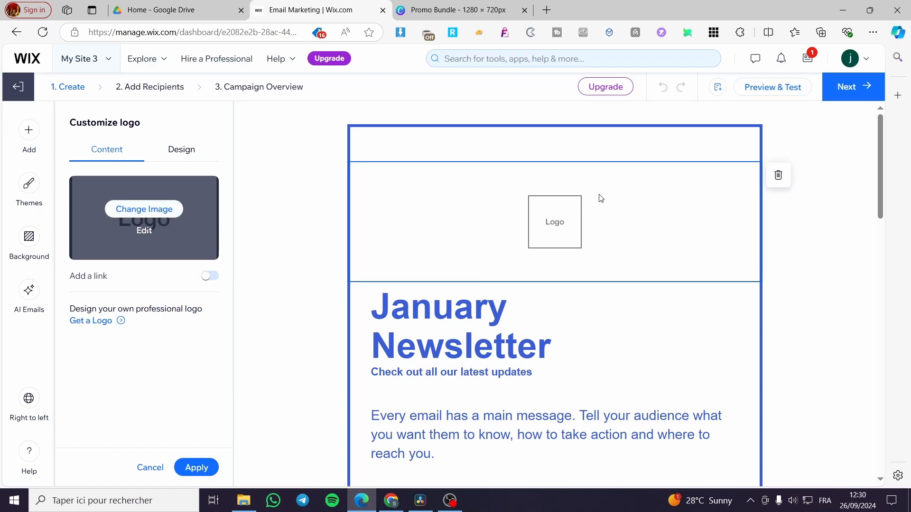
left_click(149, 209)
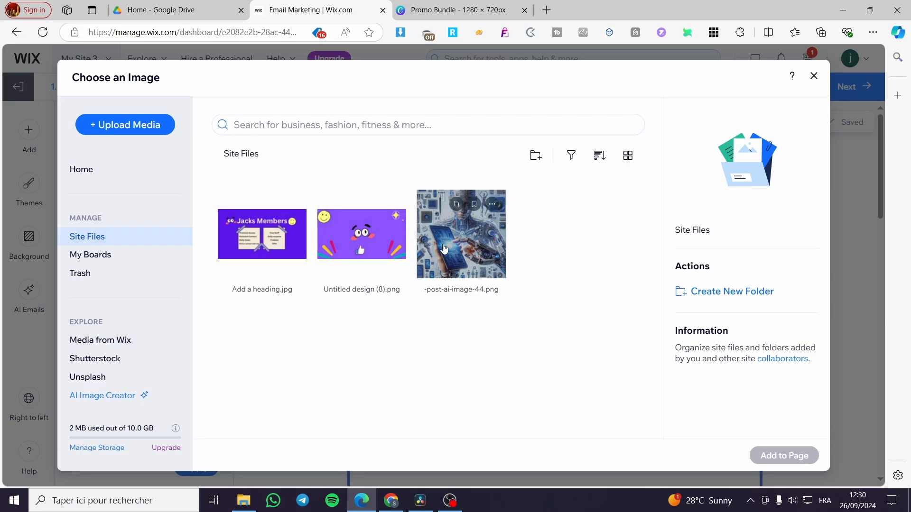
right_click(380, 235)
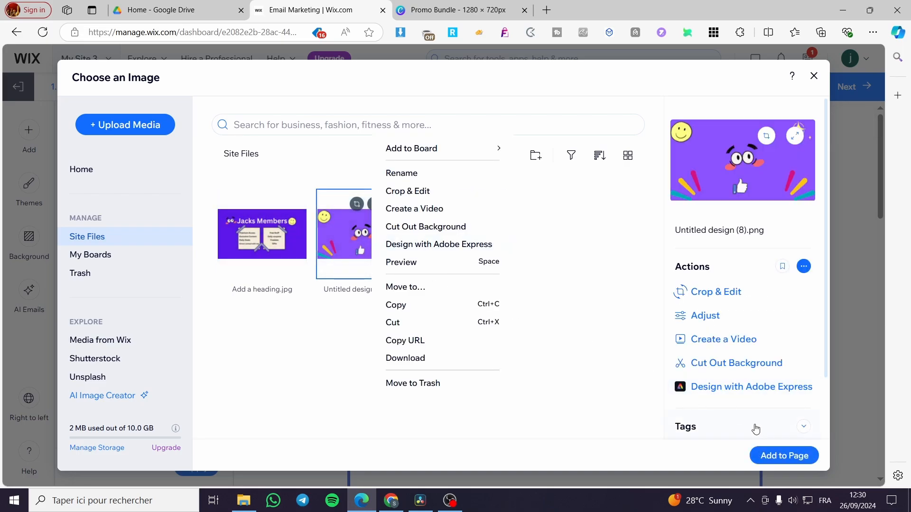
left_click(784, 456)
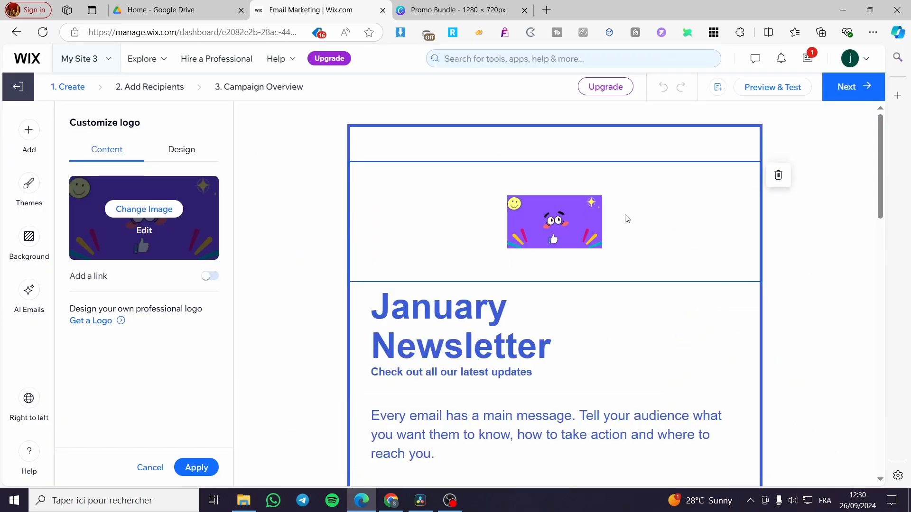
Look over the newsletter's sections from the heading down to the footer
scroll(391, 258, "down", 10)
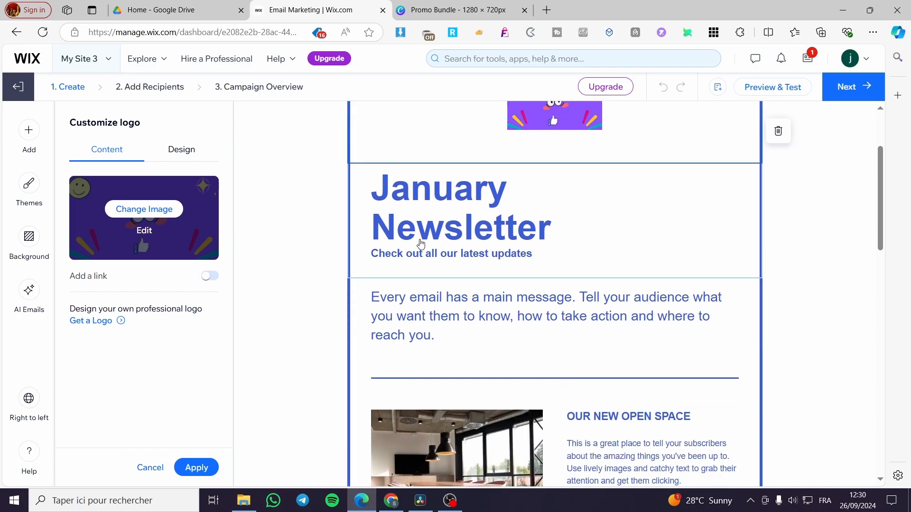
scroll(409, 244, "down", 5)
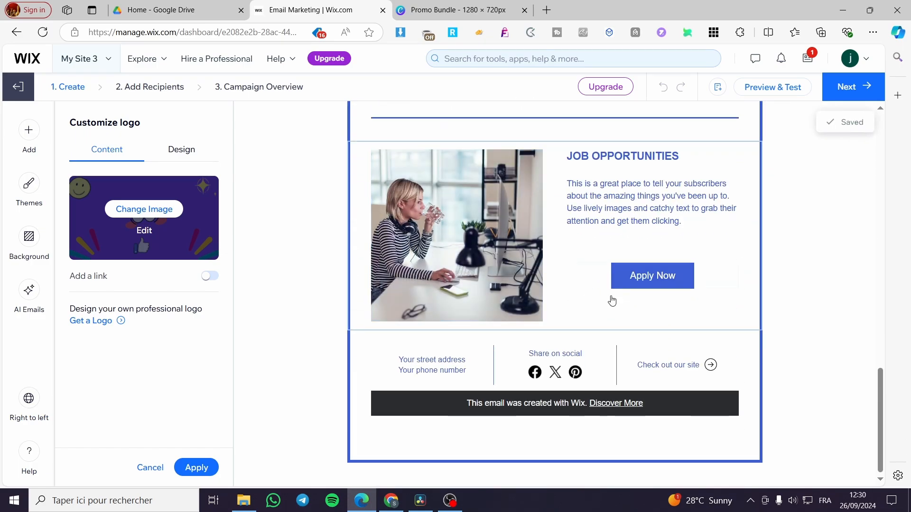
scroll(460, 338, "up", 8)
scroll(478, 337, "up", 10)
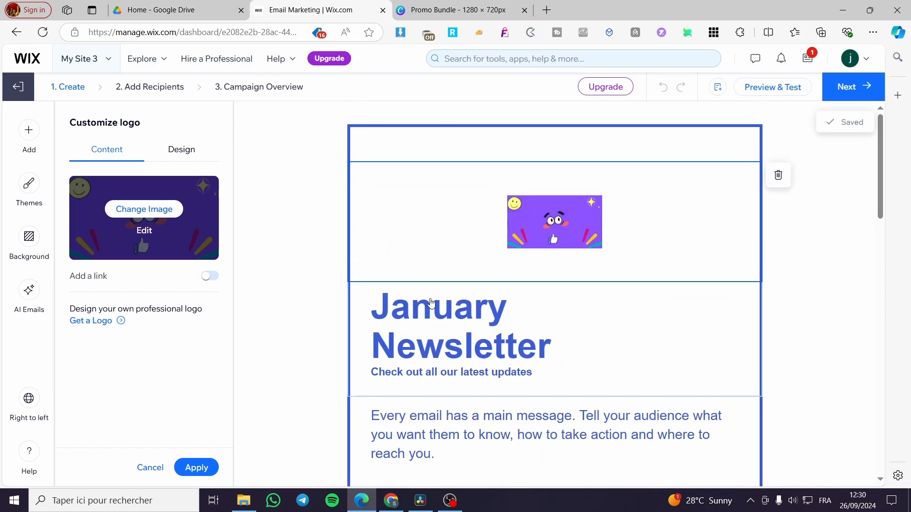
Switch to Canva, look through the recent designs on its home page, and return to the Wix email editor
left_click(457, 10)
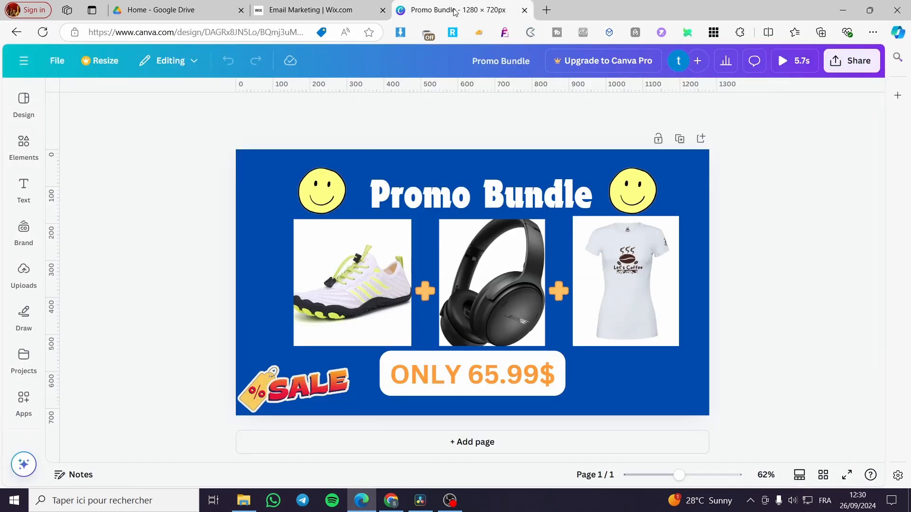
left_click(23, 61)
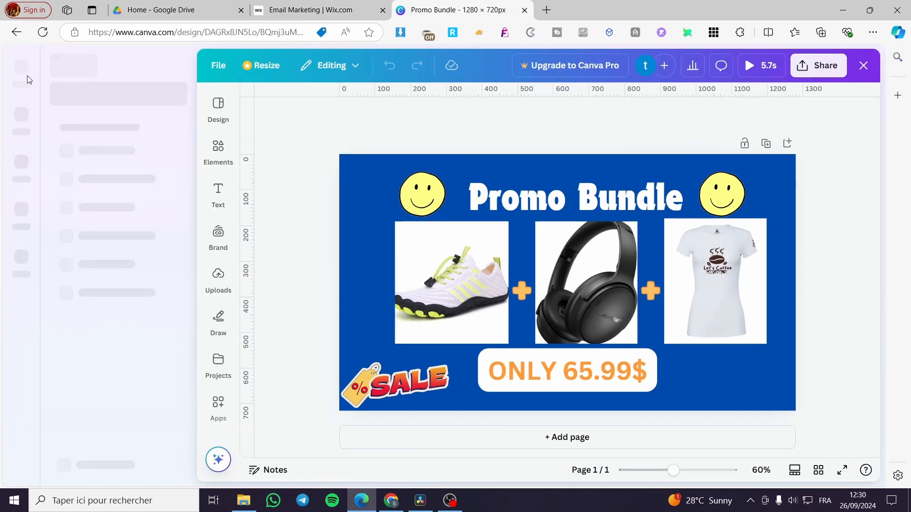
left_click(97, 71)
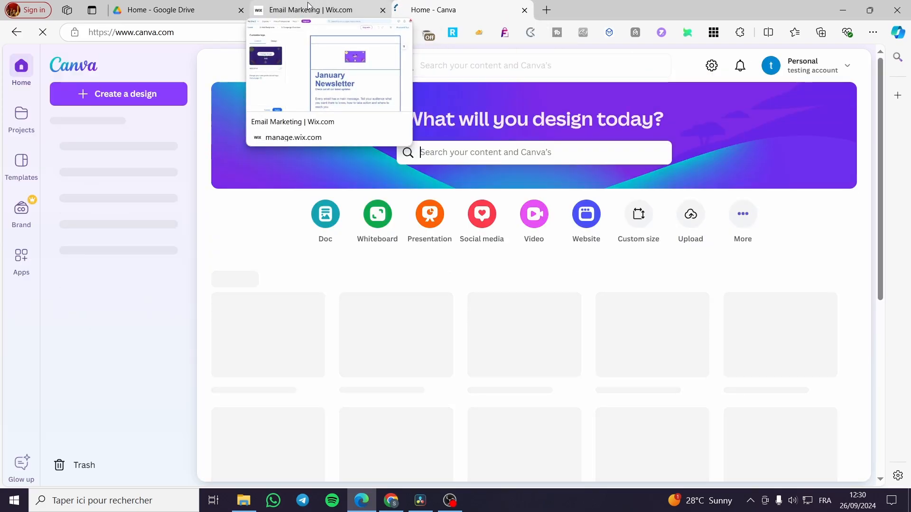
left_click(309, 5)
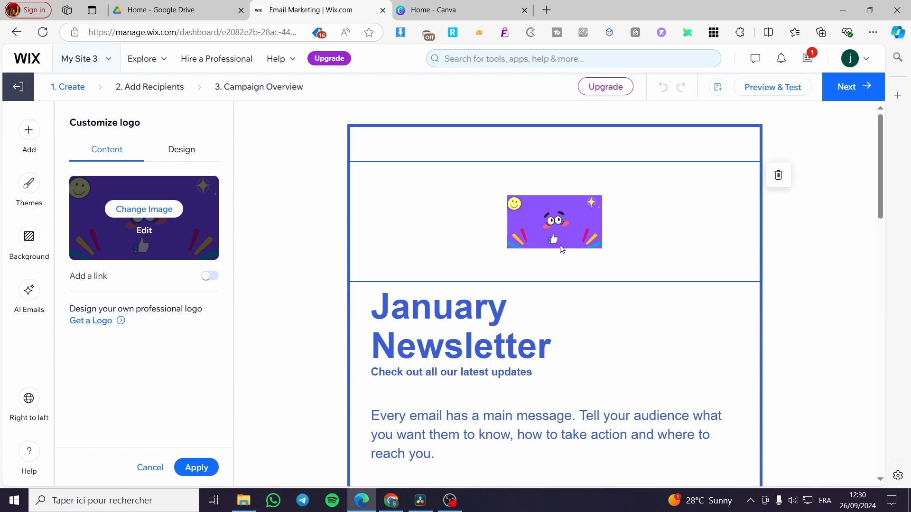
left_click(456, 14)
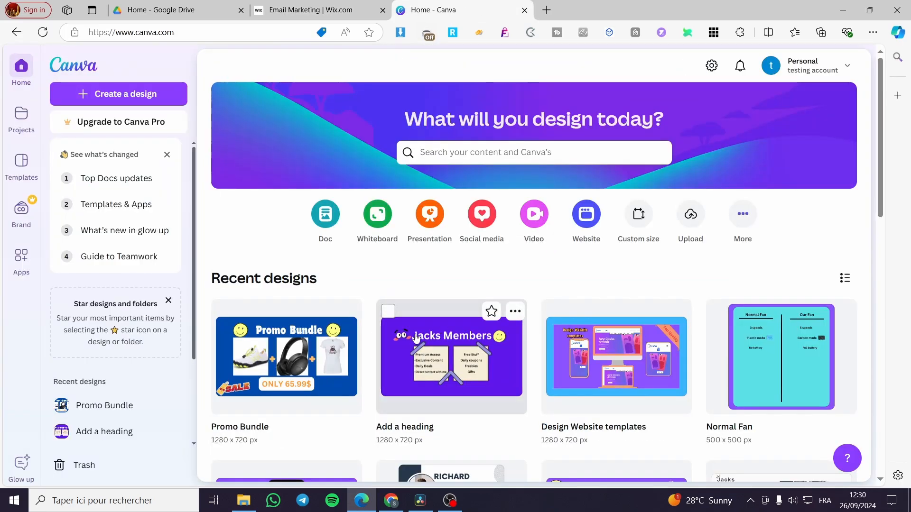
scroll(510, 294, "down", 1)
scroll(513, 274, "down", 2)
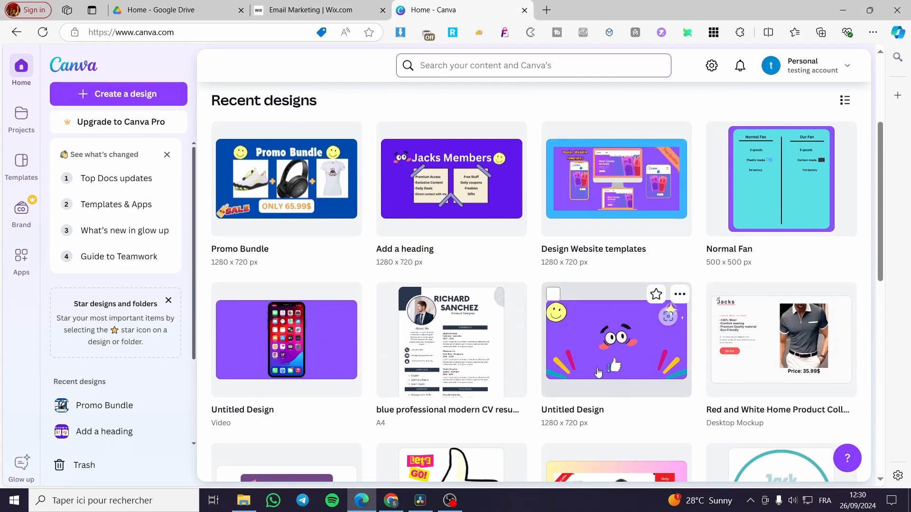
scroll(602, 377, "up", 3)
left_click(313, 10)
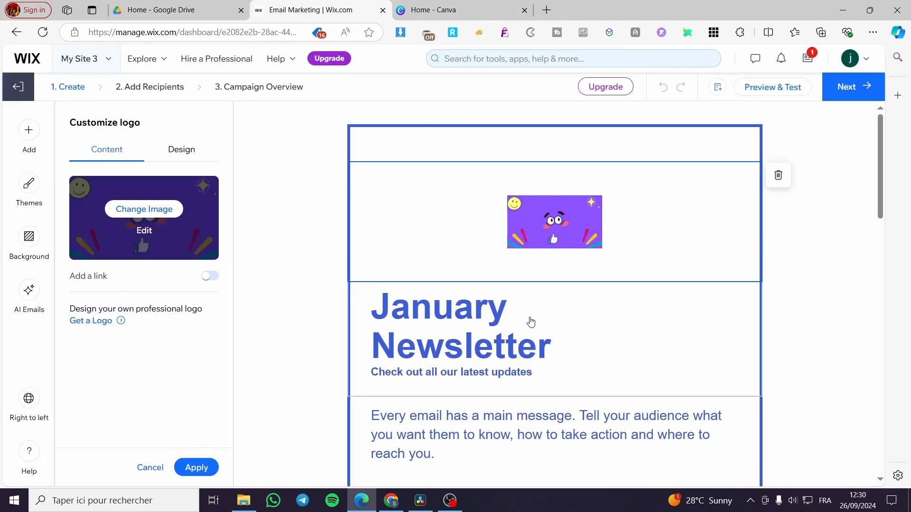
Change the month in the newsletter's heading to September and leave the text block
scroll(527, 332, "down", 3)
scroll(502, 317, "up", 3)
left_click(489, 333)
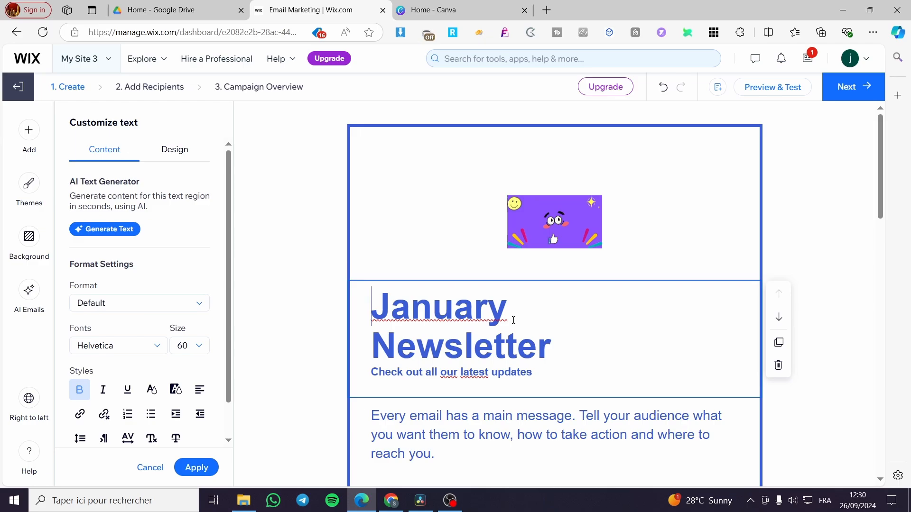
left_click_drag(514, 320, 368, 309)
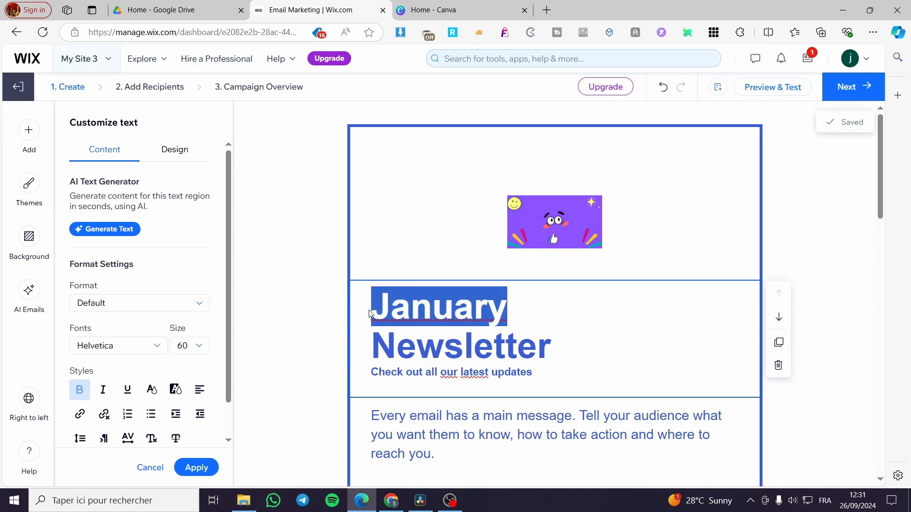
type("S")
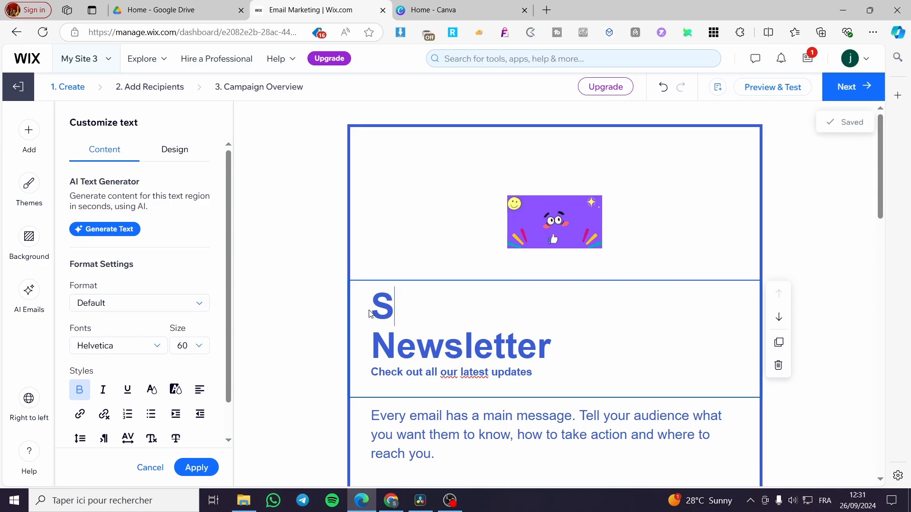
type("eptember")
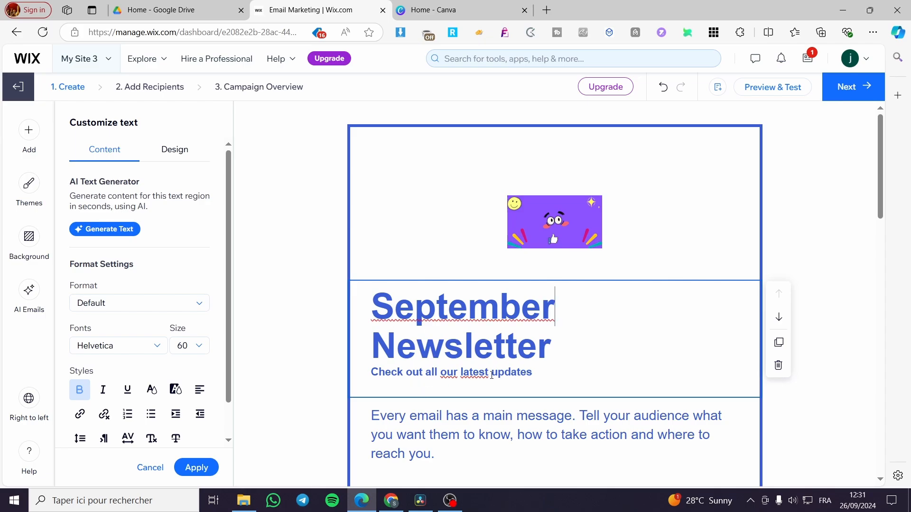
left_click_drag(535, 373, 372, 373)
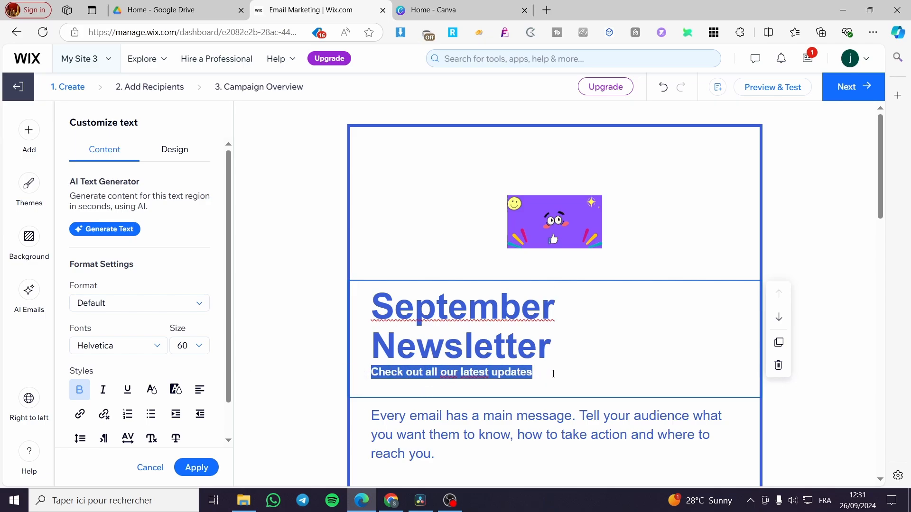
left_click(821, 403)
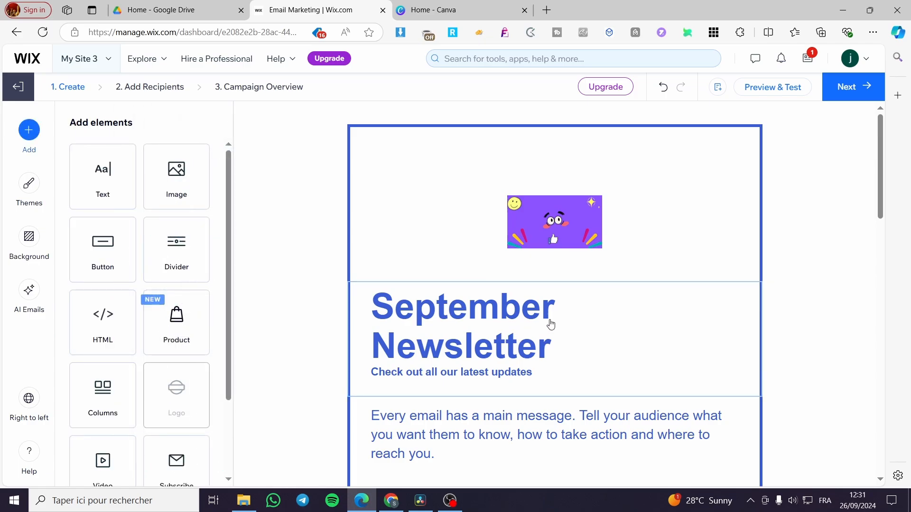
Review the newsletter's opening text and look through the available email themes
scroll(543, 325, "down", 2)
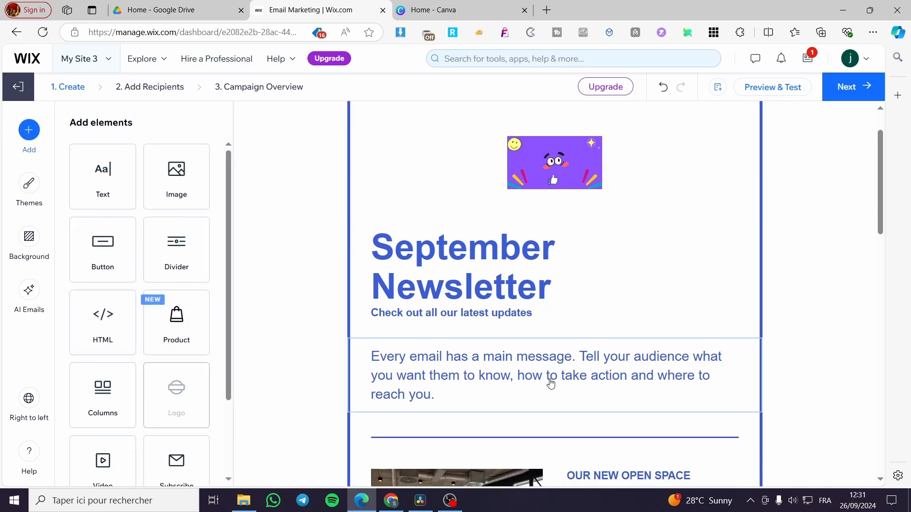
scroll(545, 371, "down", 2)
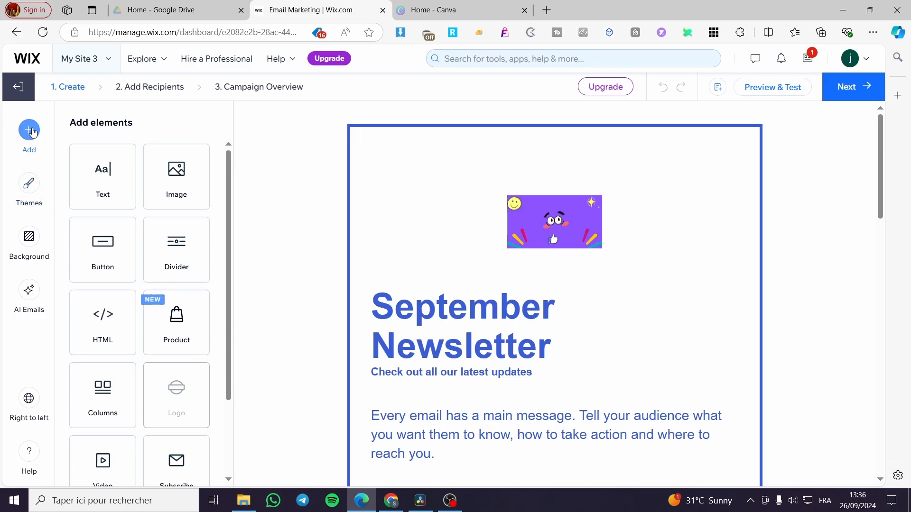
left_click(29, 186)
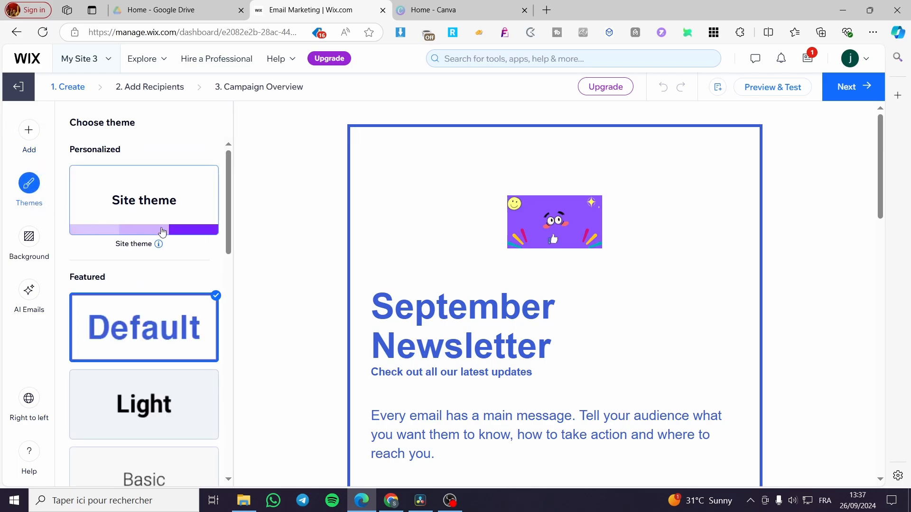
scroll(163, 233, "down", 10)
scroll(161, 238, "up", 10)
Try the white pattern with blue and navy blobs as the email background and check it along the newsletter
left_click(36, 235)
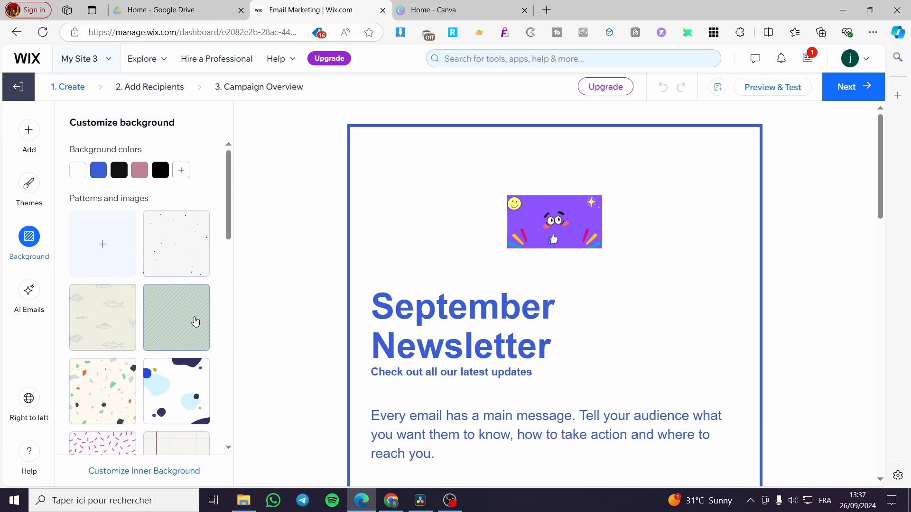
left_click(166, 380)
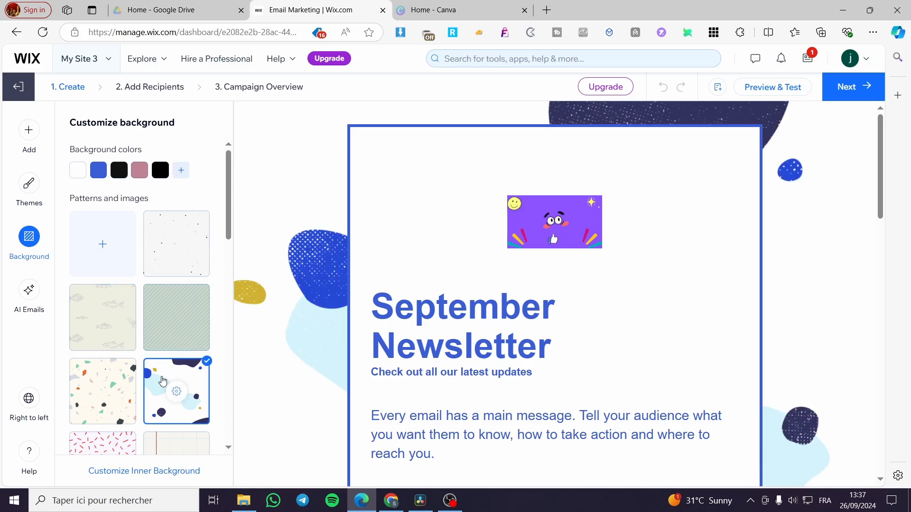
scroll(313, 323, "down", 12)
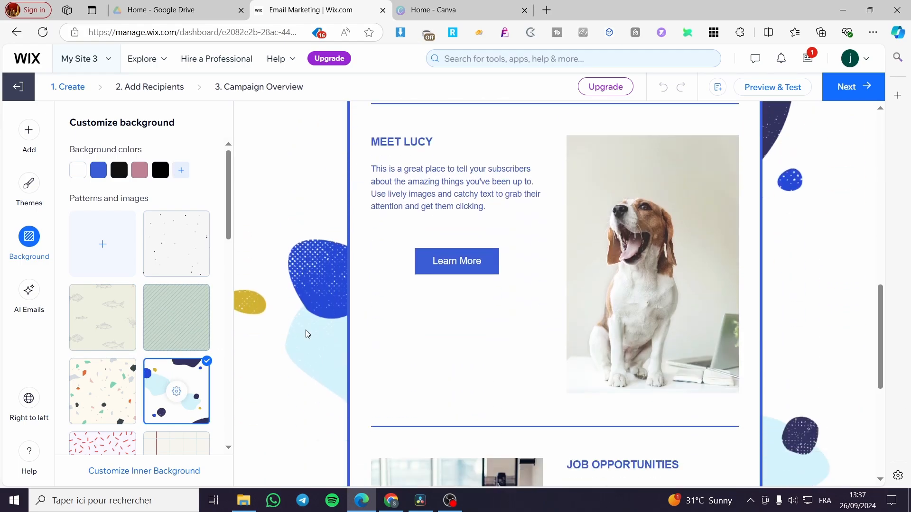
scroll(305, 333, "up", 12)
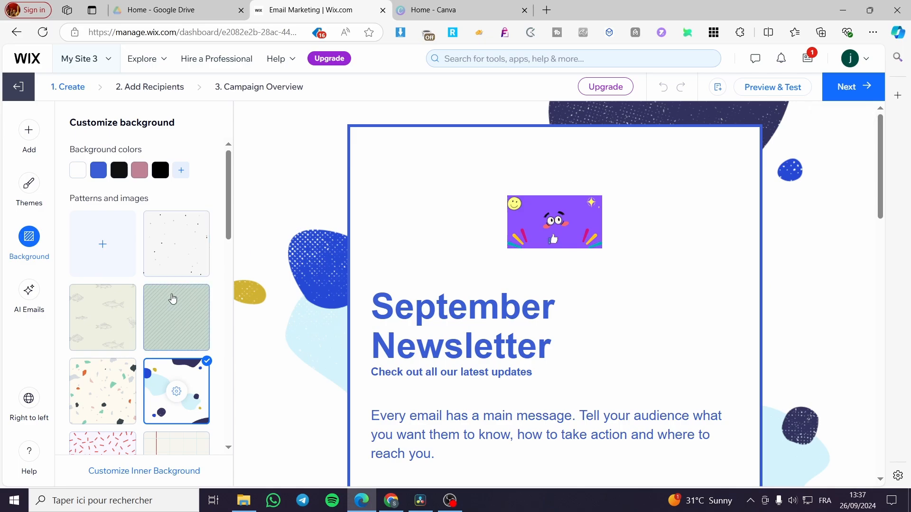
Try the cream terrazzo pattern as the email background and view the inner background settings
left_click(102, 391)
scroll(126, 329, "down", 2)
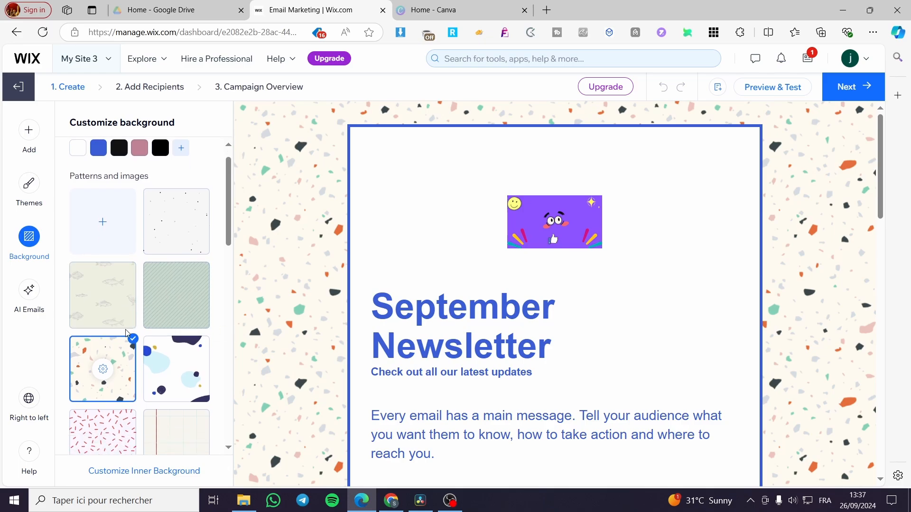
scroll(167, 329, "up", 2)
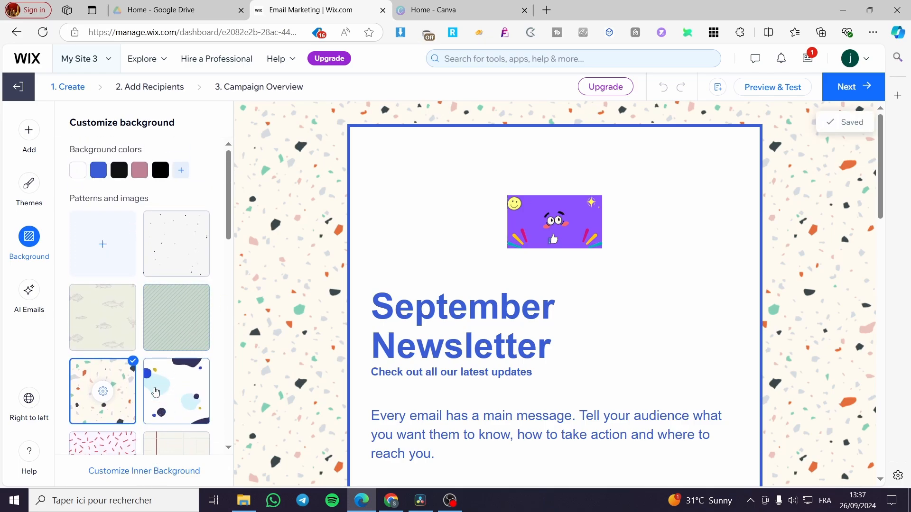
left_click(157, 471)
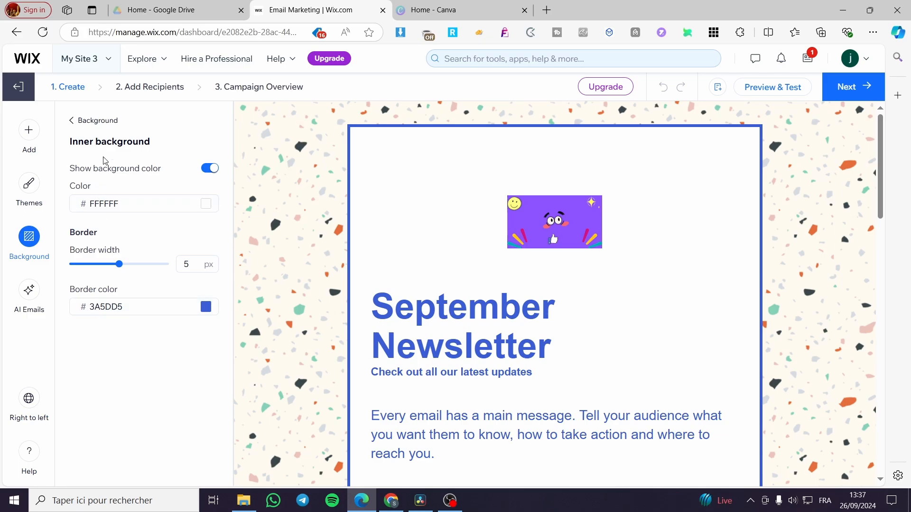
left_click(80, 123)
Compare further background patterns and set the email background to the dark blue one with small white plus signs
scroll(161, 335, "down", 5)
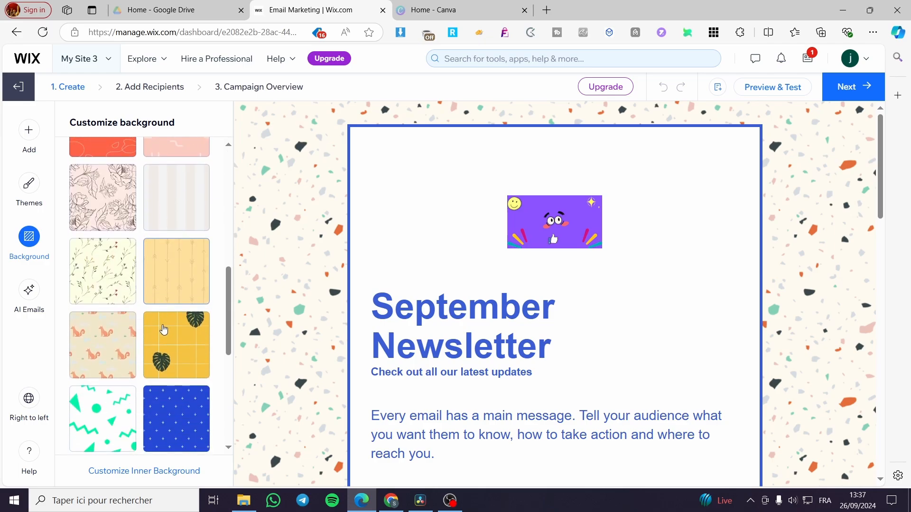
scroll(164, 328, "down", 3)
left_click(164, 326)
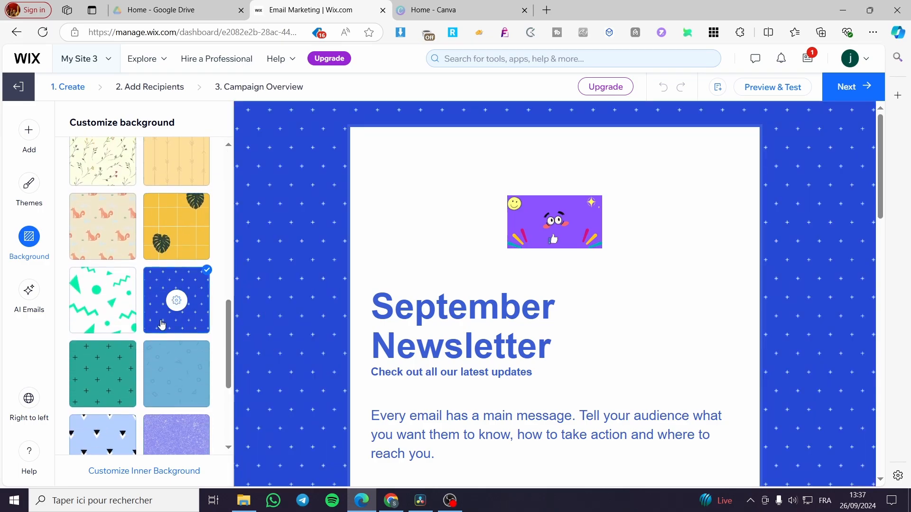
scroll(164, 332, "down", 3)
left_click(190, 327)
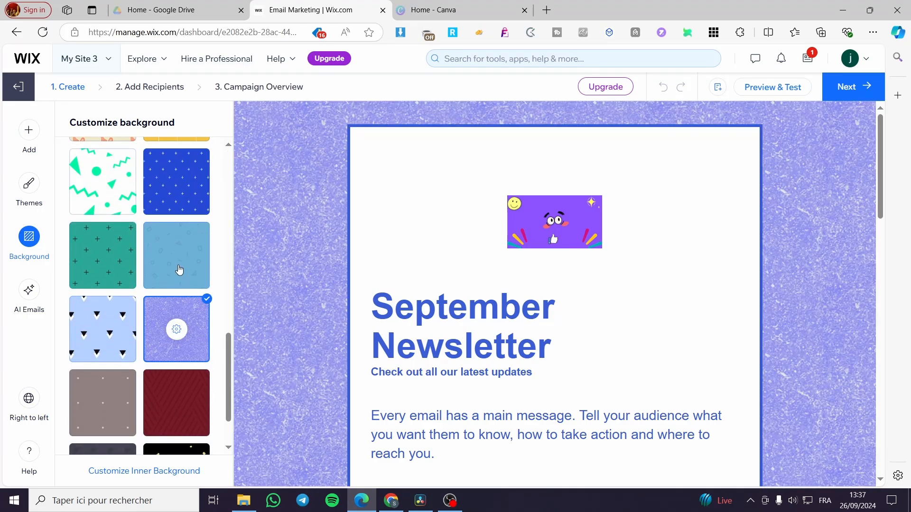
left_click(178, 270)
left_click(185, 194)
scroll(170, 384, "down", 2)
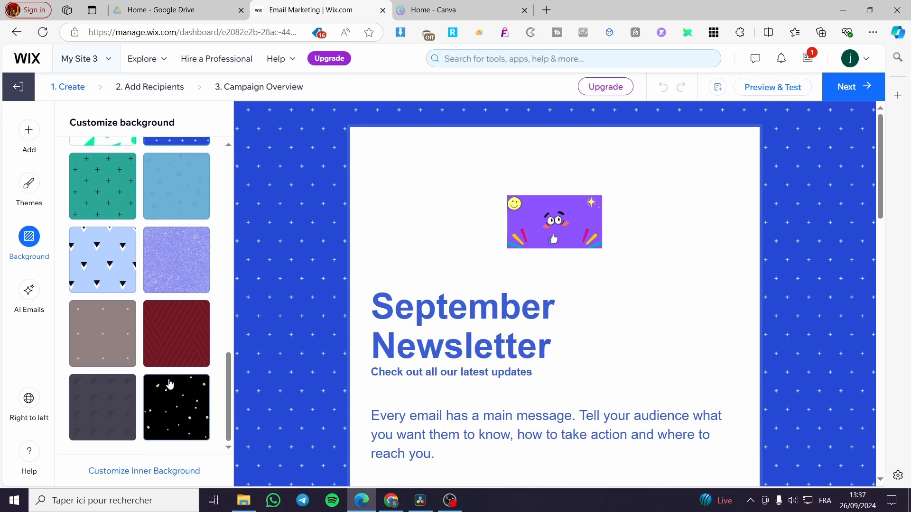
Look over the AI Email Generator's business, content, tone of voice and email length fields
left_click(28, 295)
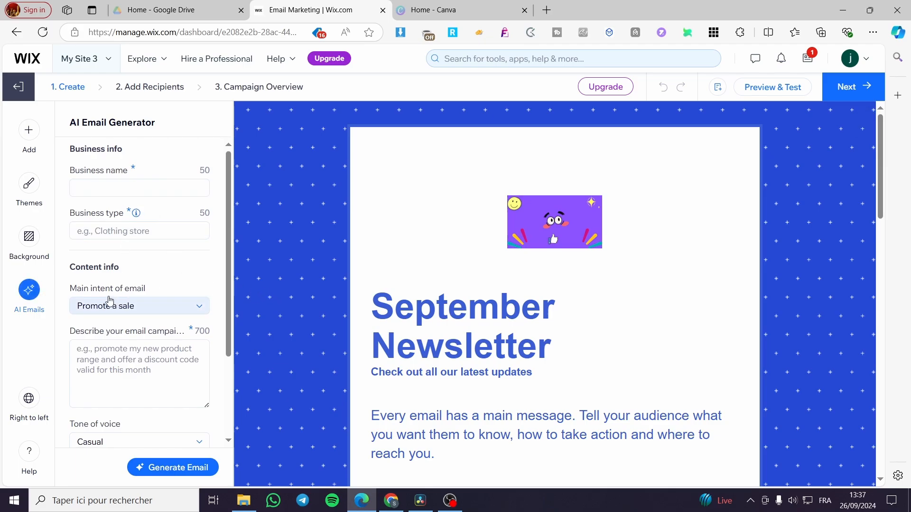
scroll(134, 370, "down", 2)
scroll(134, 369, "down", 1)
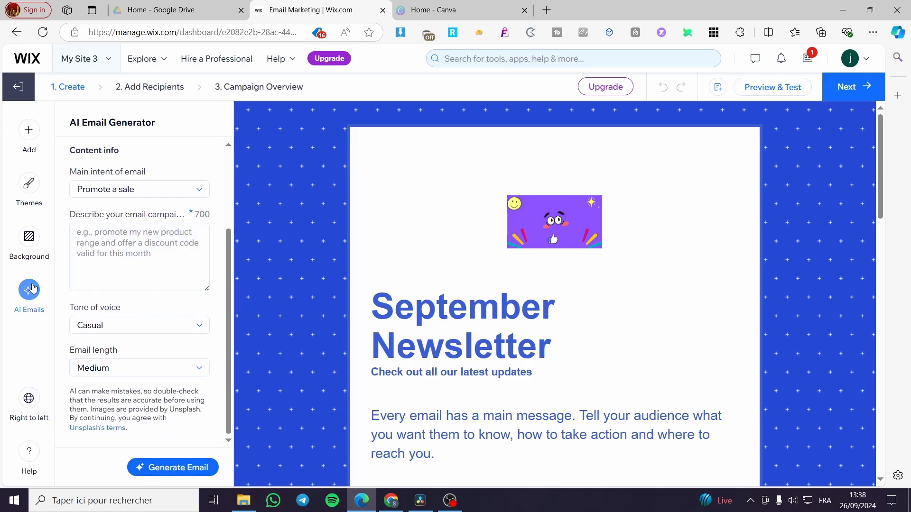
Add a divider between the logo and the September Newsletter heading
left_click(29, 131)
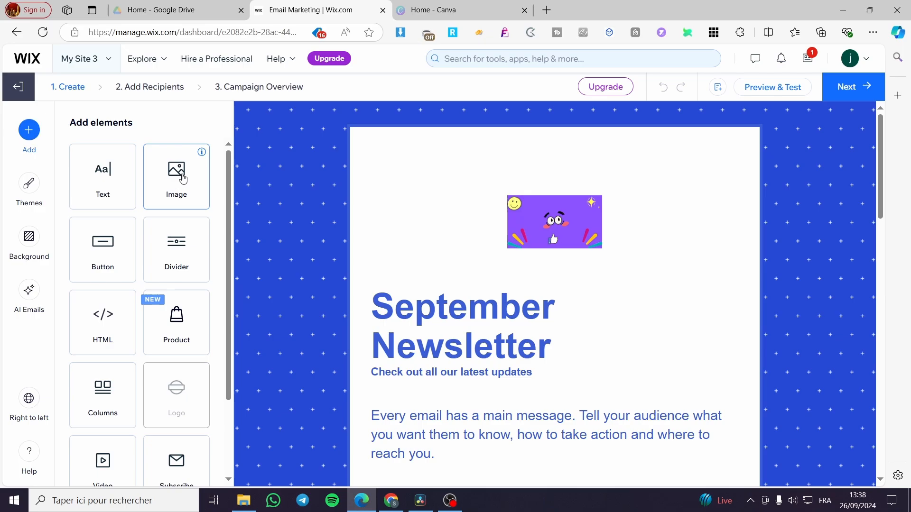
mouse_move(183, 178)
left_mouse_down()
mouse_move(143, 189)
mouse_move(169, 238)
mouse_move(141, 197)
mouse_move(584, 270)
mouse_move(254, 185)
mouse_move(185, 181)
left_mouse_up()
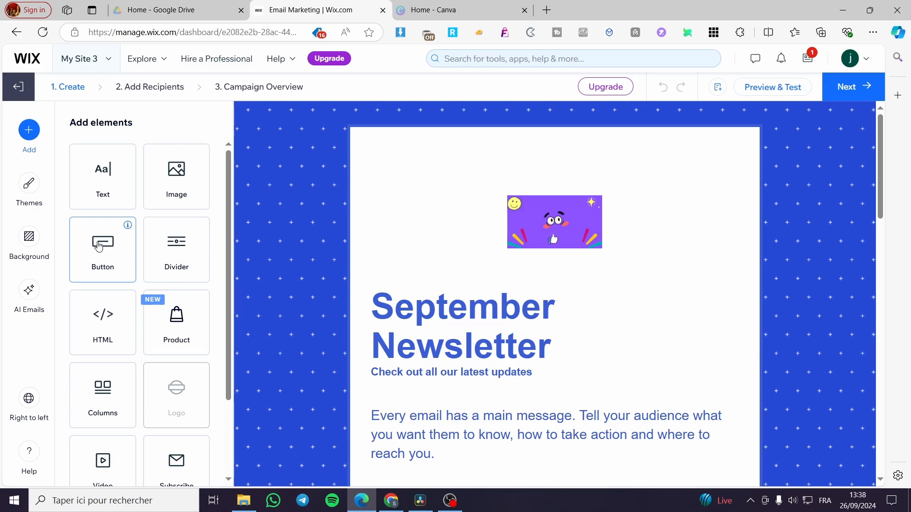
left_click_drag(216, 248, 502, 266)
left_click(311, 324)
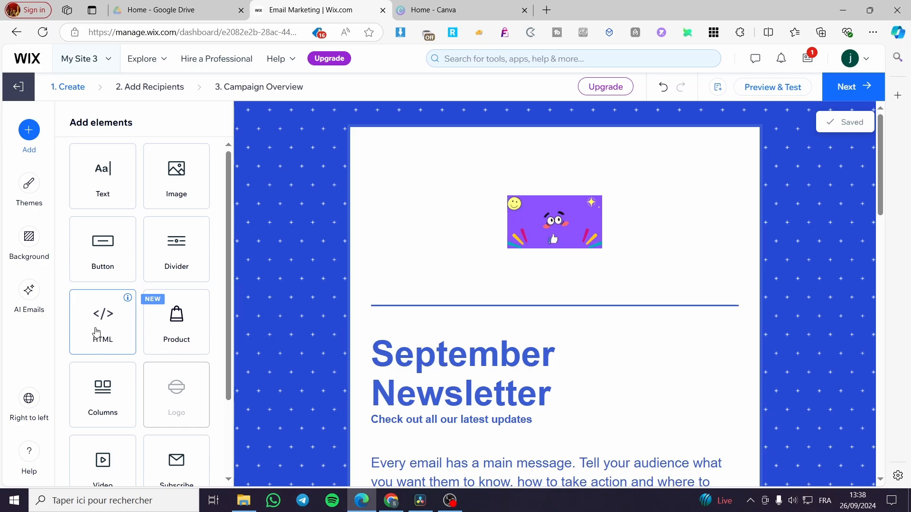
Try adding a product element below the logo without picking any store product
scroll(96, 331, "down", 3)
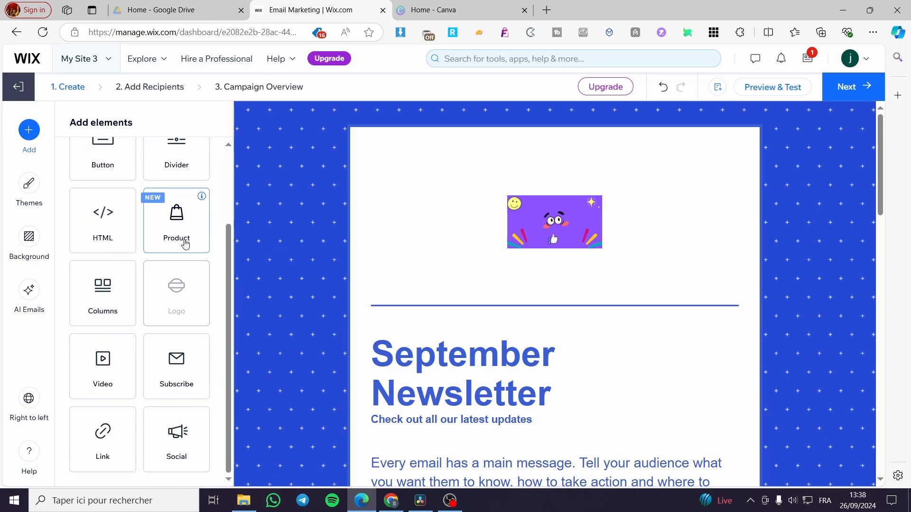
left_click(185, 243)
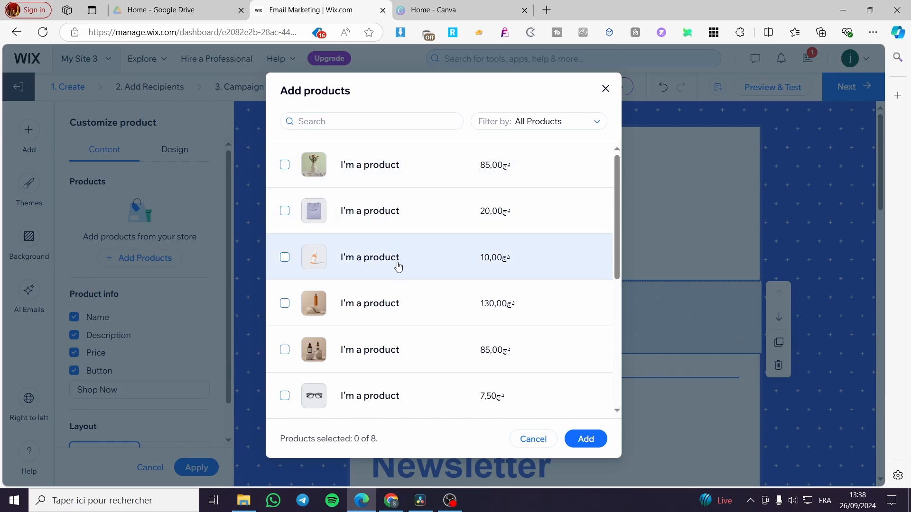
scroll(390, 255, "down", 4)
scroll(454, 223, "up", 4)
left_click(605, 89)
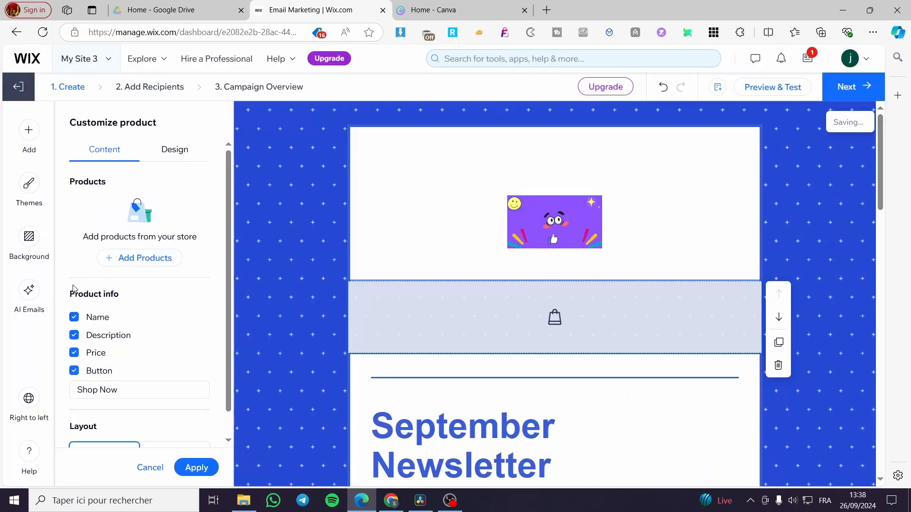
left_click(29, 140)
left_click_drag(177, 309, 553, 318)
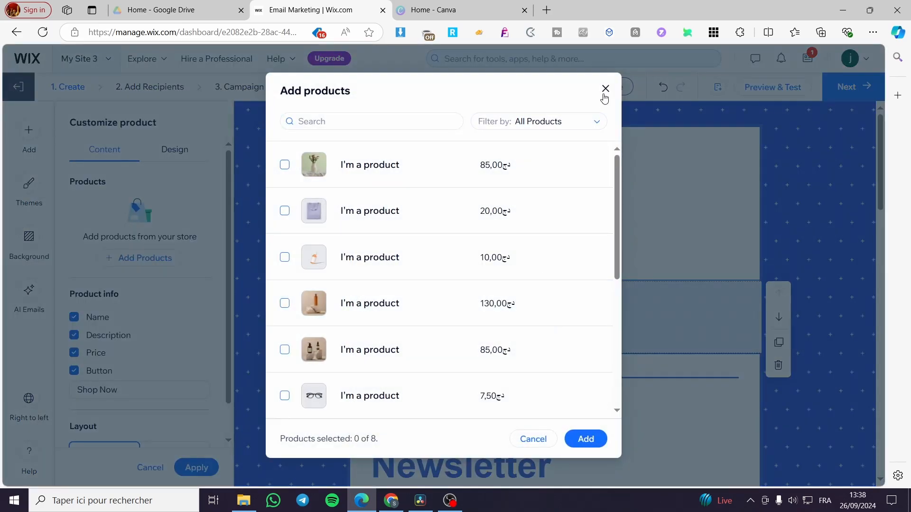
left_click(604, 95)
Move the empty product element down past the heading and main message, and discard it
left_click(778, 317)
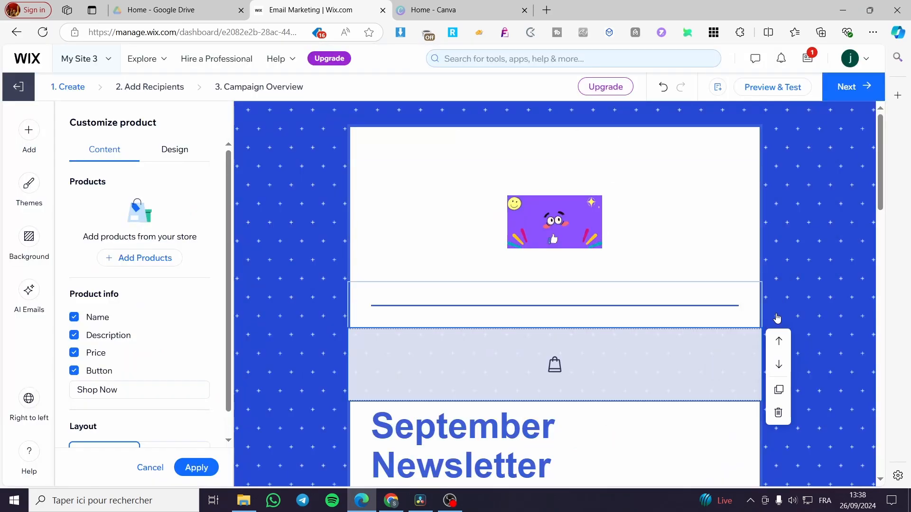
left_click(779, 190)
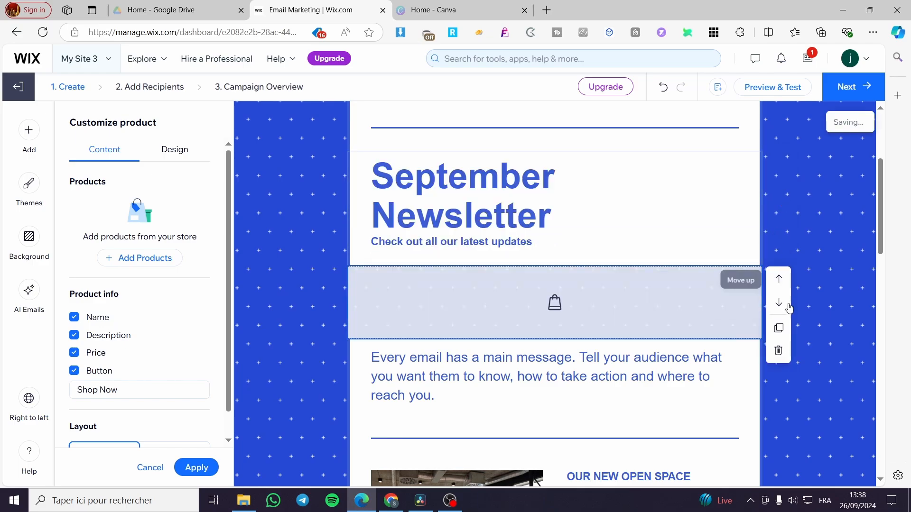
left_click(788, 306)
left_click(788, 380)
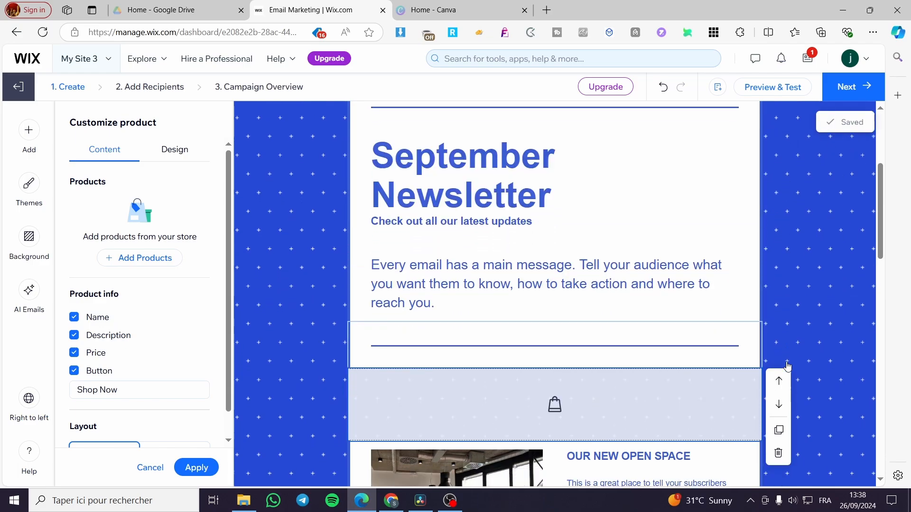
left_click(778, 414)
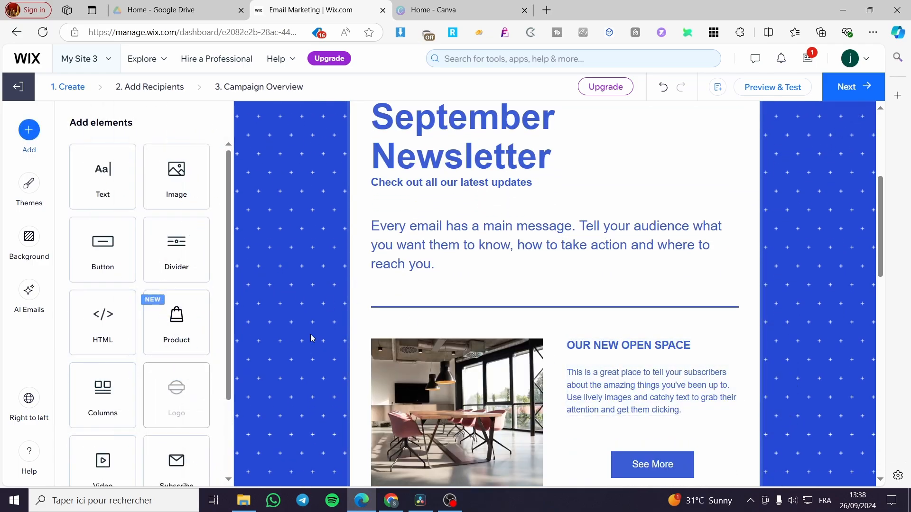
Add a product element below the Our New Open Space section, showing the flower vase product from the store
scroll(312, 338, "down", 4)
left_click_drag(196, 323, 510, 356)
left_click(412, 173)
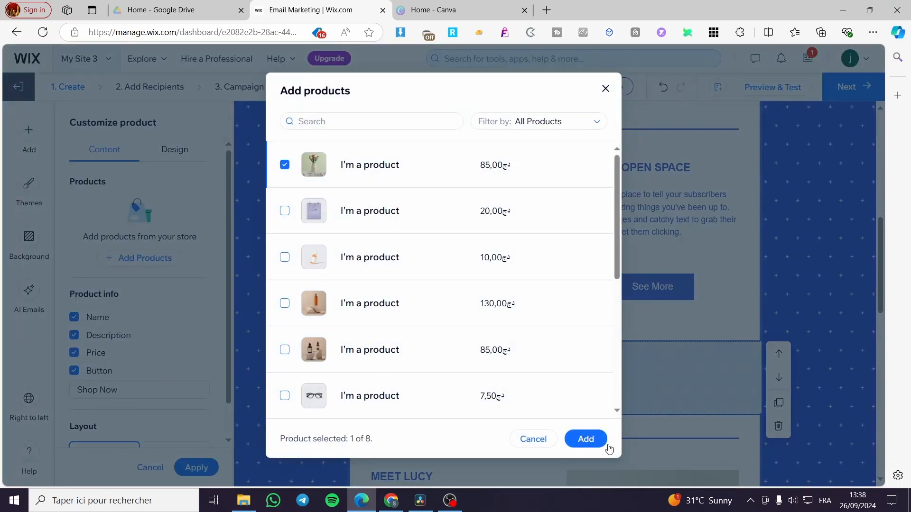
left_click(593, 440)
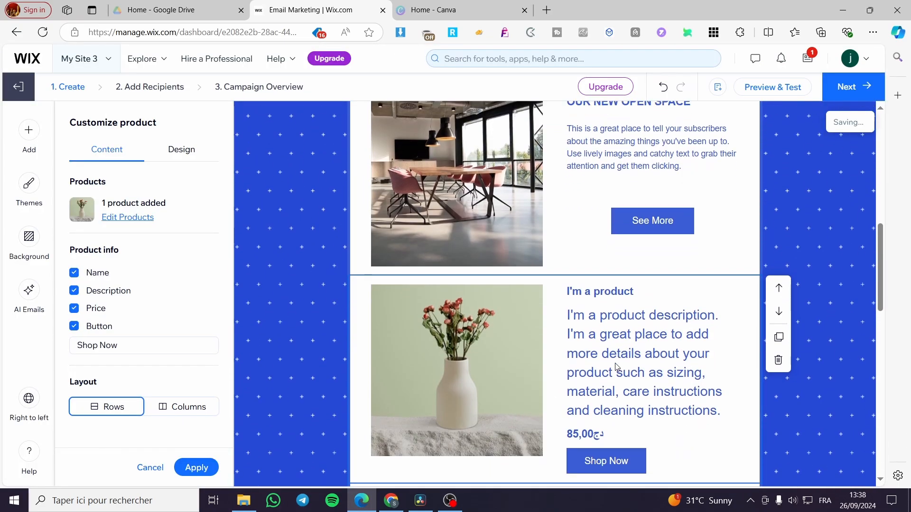
Change the flower vase product's button text to "Buy Now" and close its settings
scroll(635, 381, "down", 1)
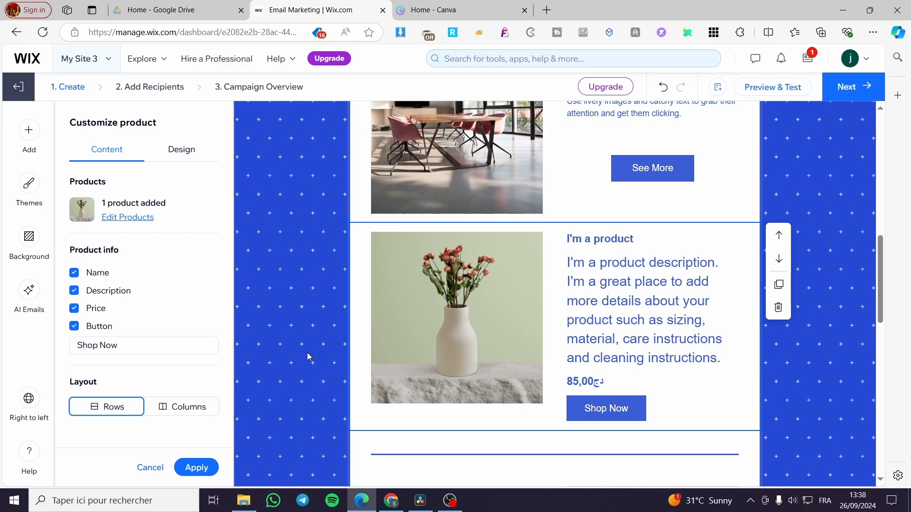
left_click(100, 345)
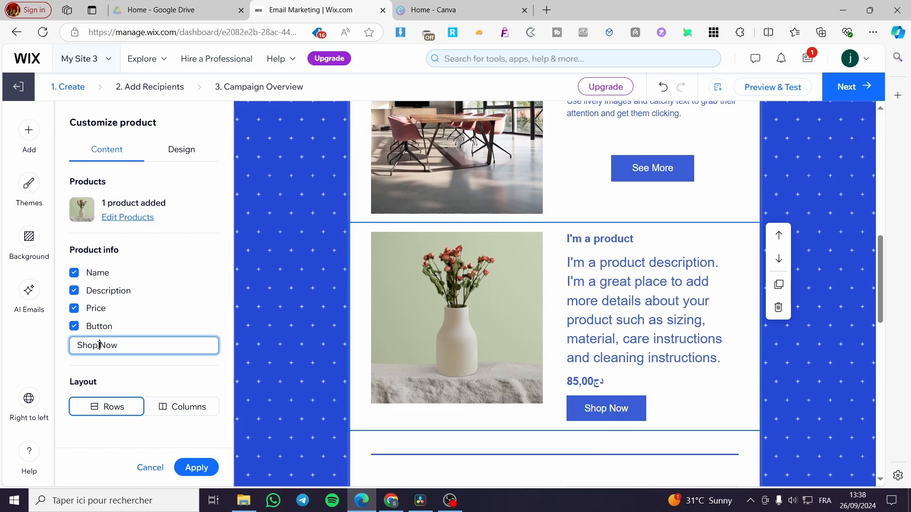
type("Buy")
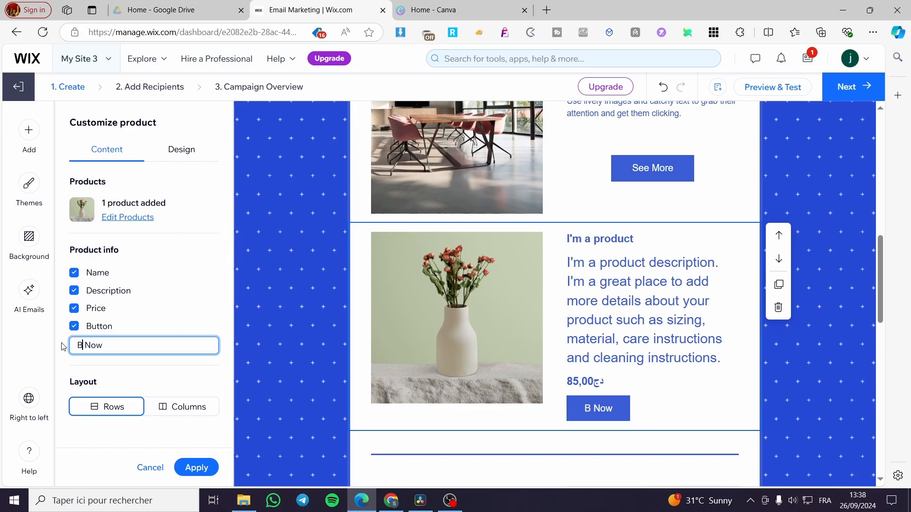
left_click(247, 363)
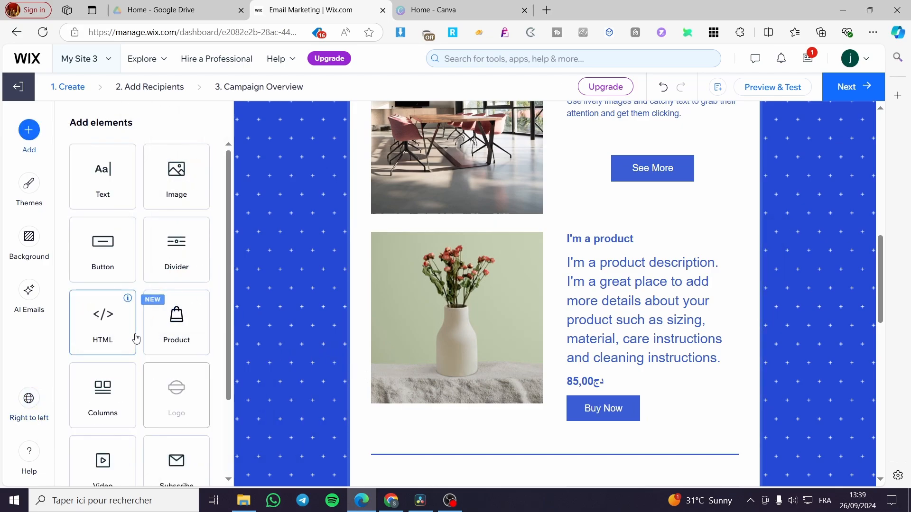
Add a subscribe form between the Meet Lucy and Job Opportunities sections and apply its default settings
scroll(131, 348, "down", 1)
scroll(99, 351, "down", 1)
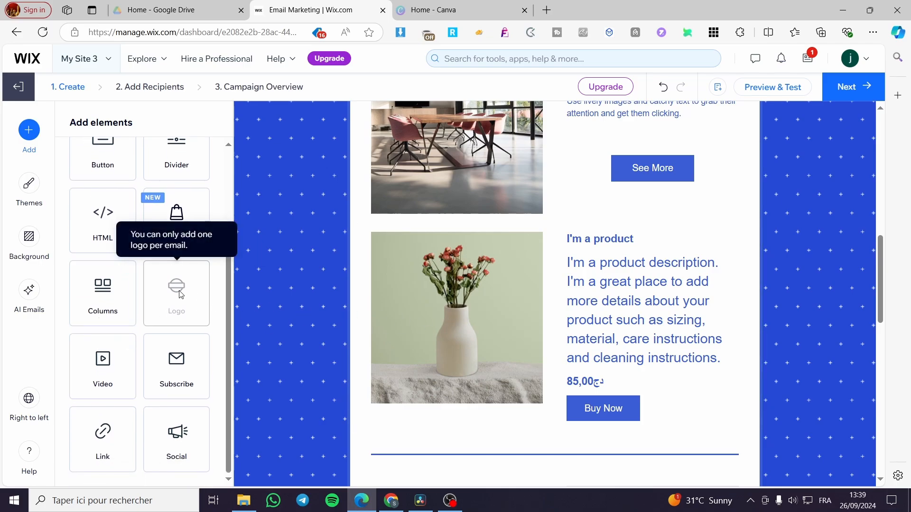
scroll(471, 317, "up", 9)
scroll(563, 222, "down", 4)
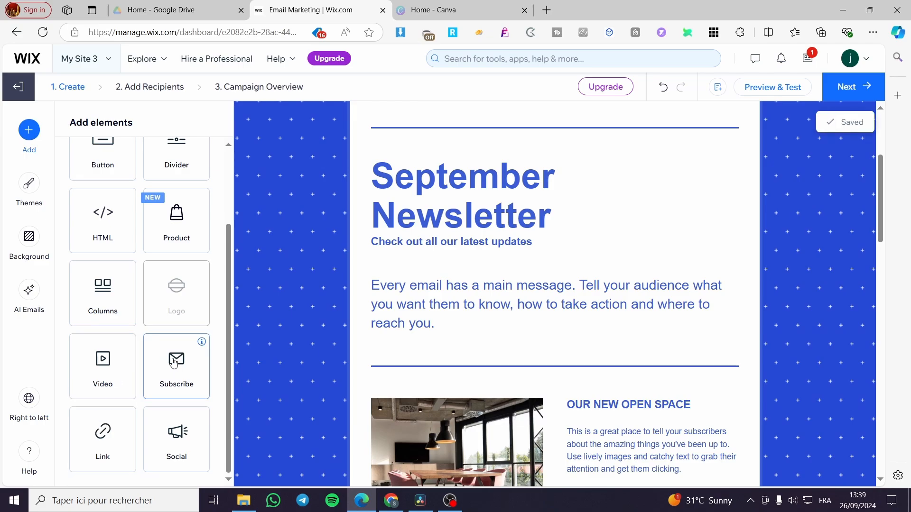
left_click_drag(177, 365, 451, 232)
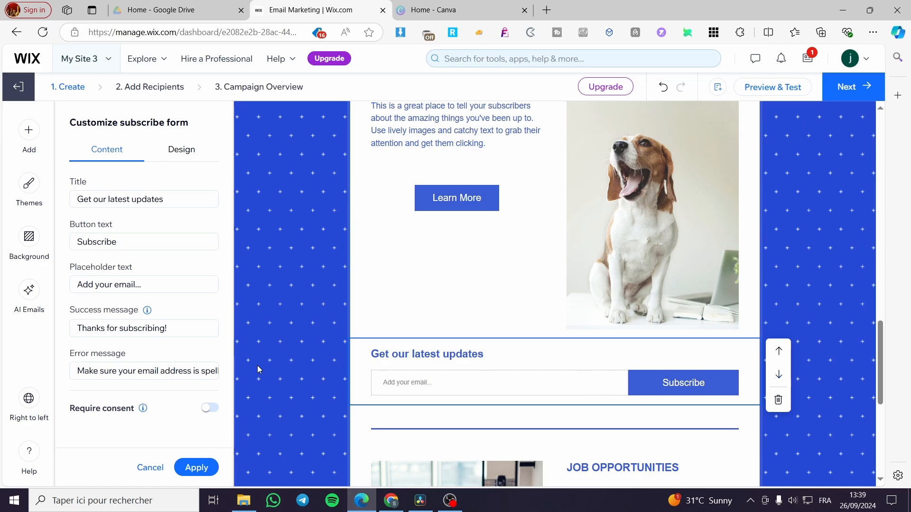
left_click(197, 468)
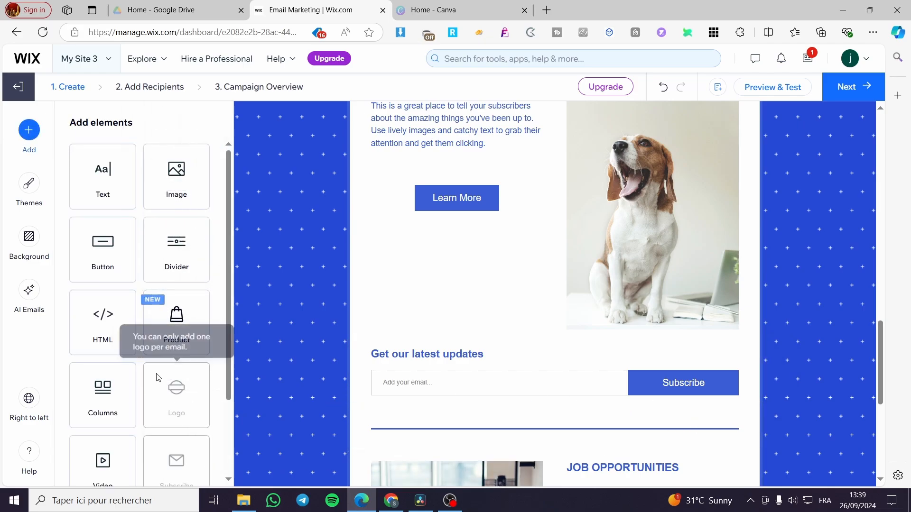
Try adding a Follow Us social bar directly below the subscribe form
scroll(652, 404, "down", 1)
scroll(109, 379, "down", 2)
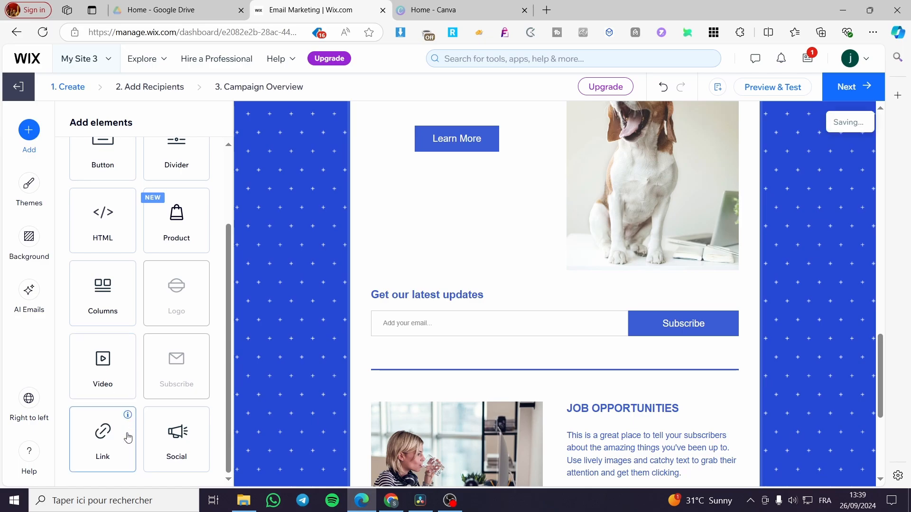
left_click_drag(233, 439, 498, 304)
scroll(522, 347, "down", 5)
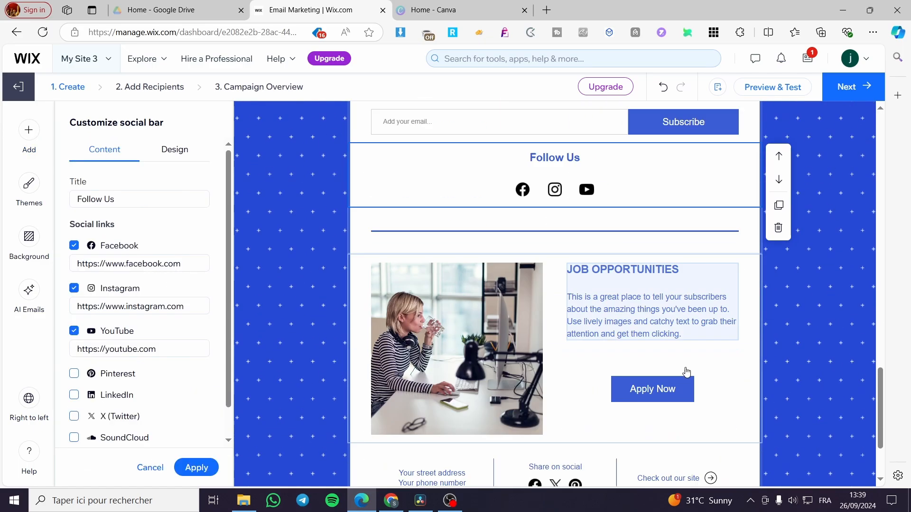
scroll(546, 379, "up", 4)
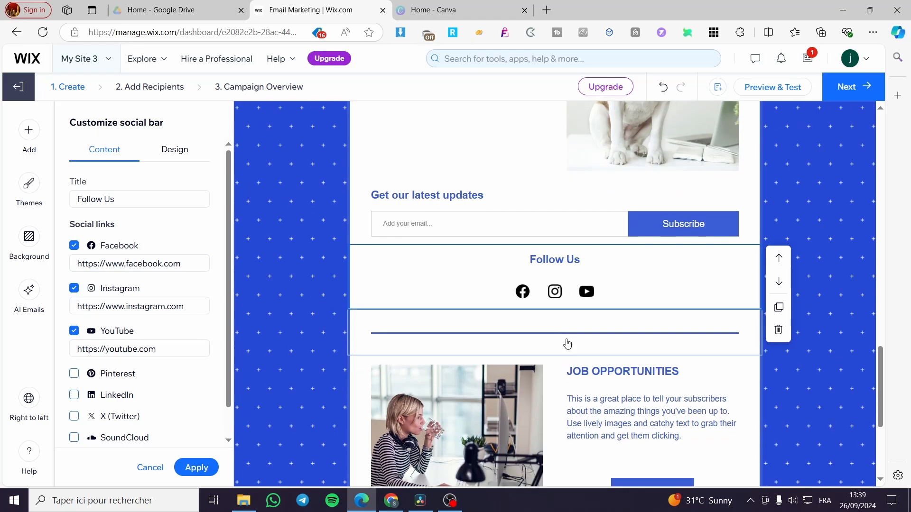
Check the footer's social links and delete the Follow Us social bar below the subscribe form
scroll(568, 343, "down", 3)
left_click(588, 422)
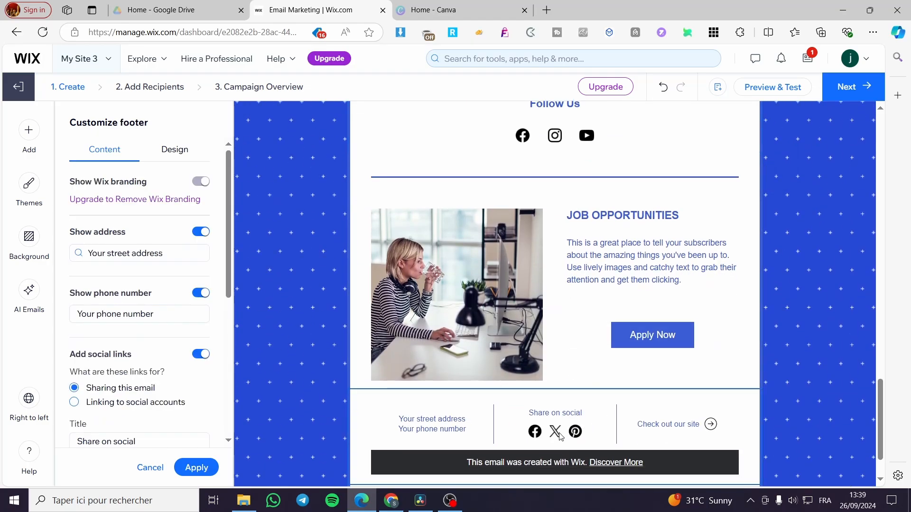
scroll(628, 186, "up", 2)
left_click(636, 213)
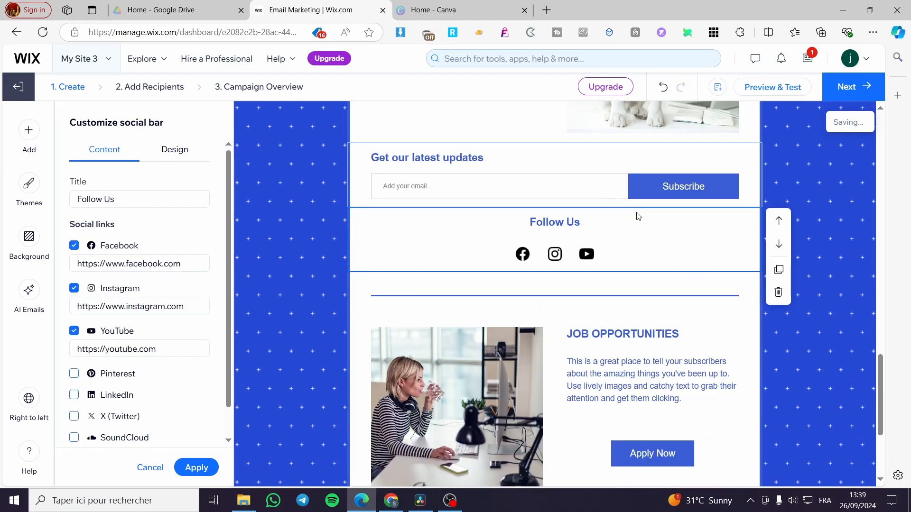
left_click(780, 291)
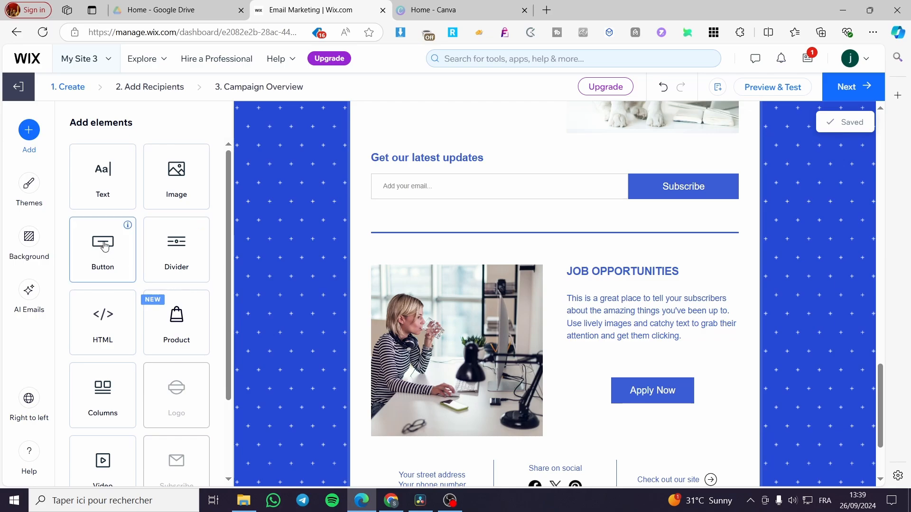
Apply the personalized Site theme to the whole email
left_click(29, 186)
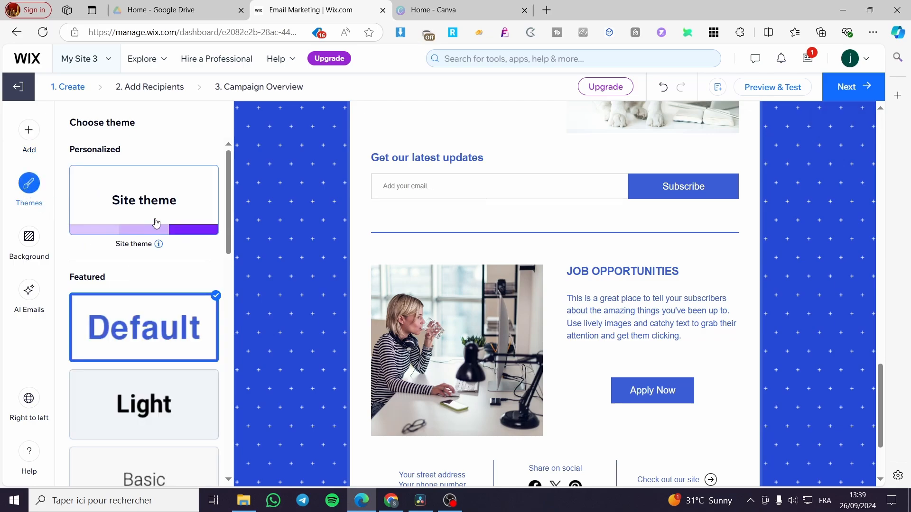
left_click(156, 222)
scroll(559, 341, "up", 15)
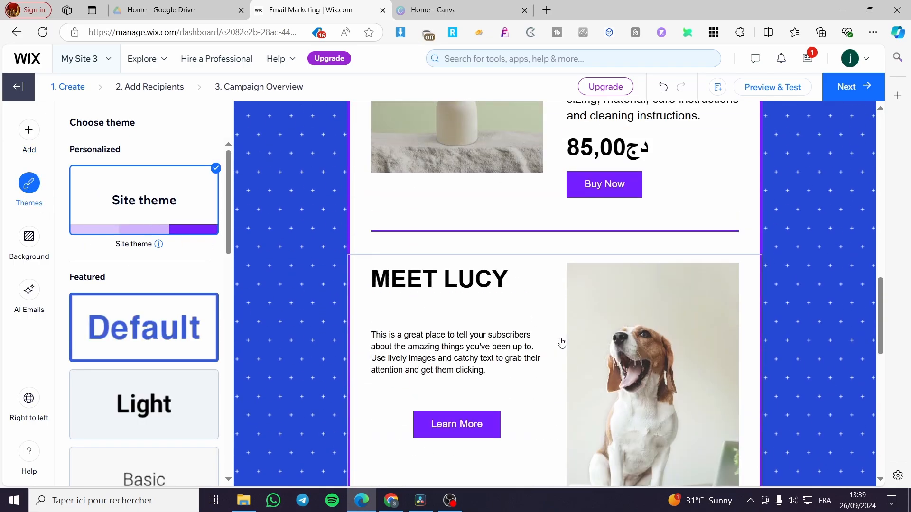
scroll(555, 342, "up", 3)
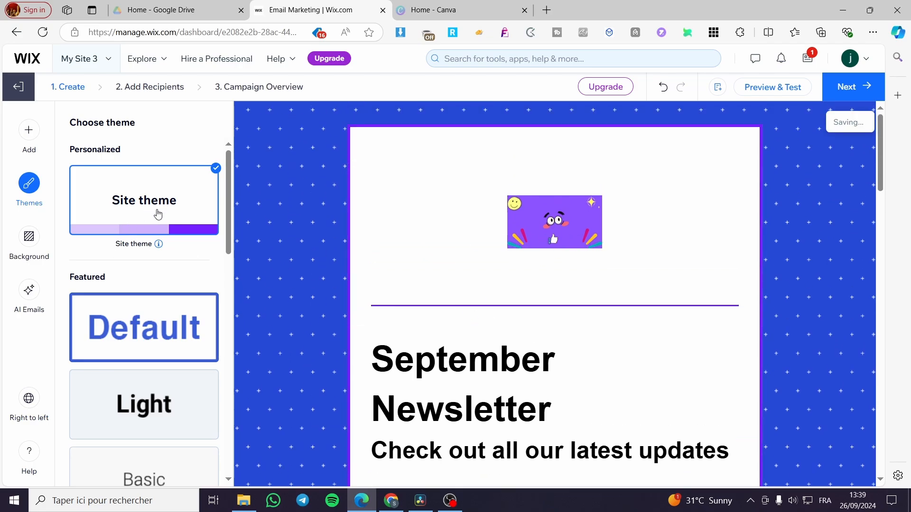
Try the Onyx and Minimal themes on the email and switch back to the Site theme
scroll(148, 303, "down", 5)
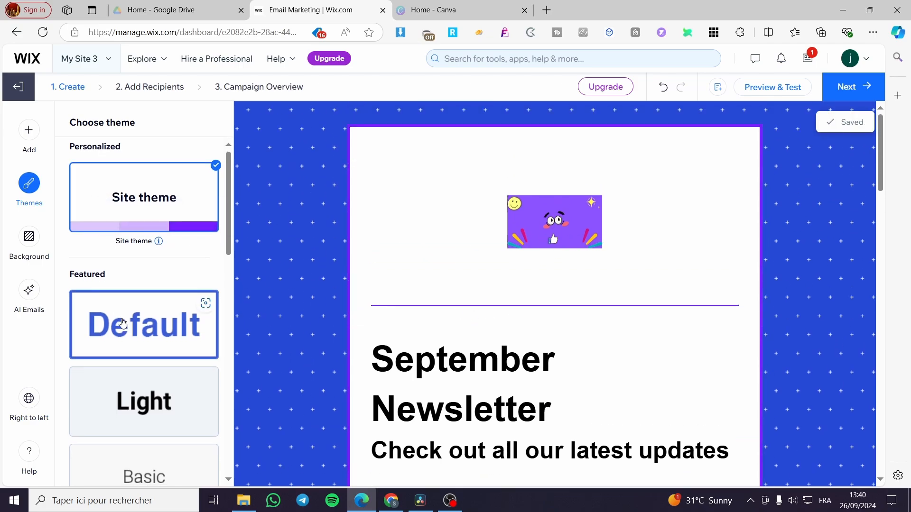
left_click(155, 311)
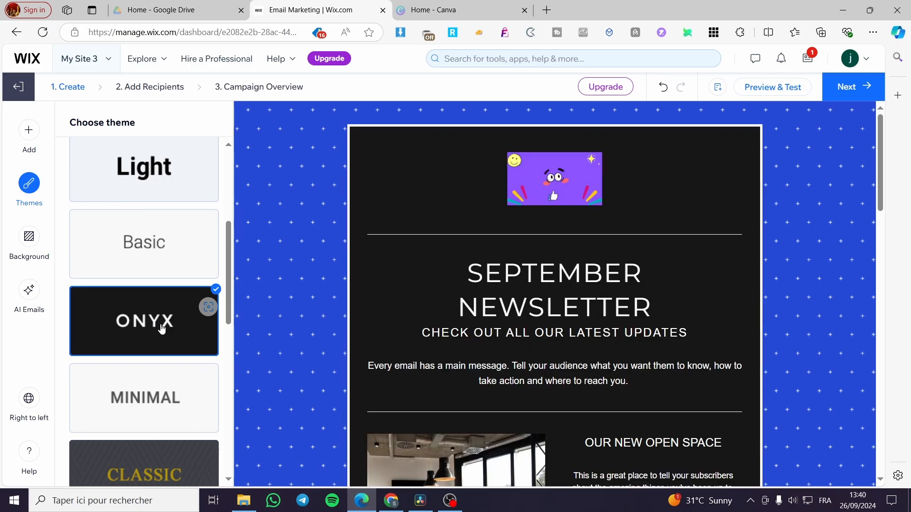
left_click(148, 399)
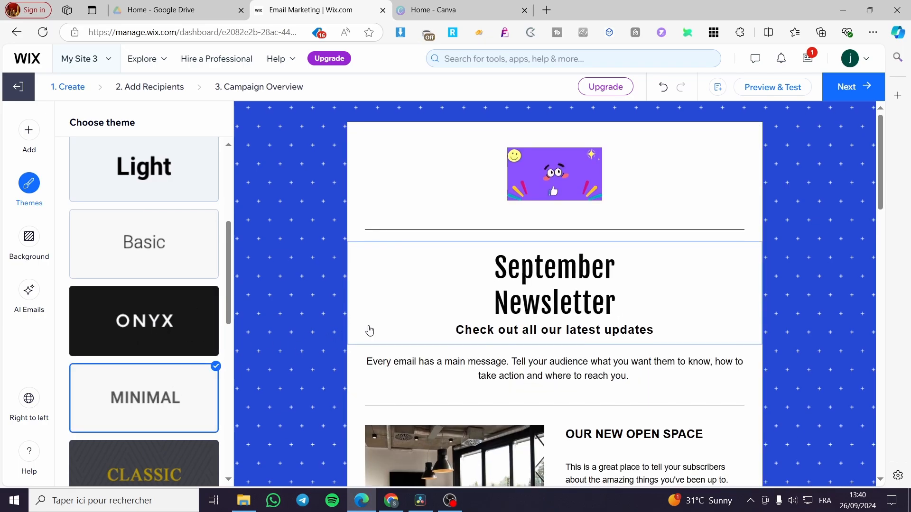
scroll(368, 329, "down", 3)
scroll(119, 271, "up", 5)
left_click(147, 190)
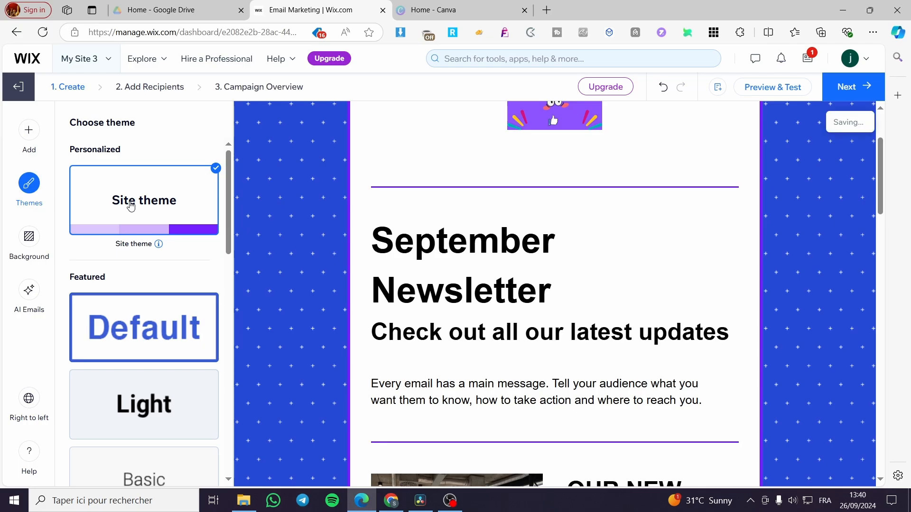
scroll(433, 291, "up", 3)
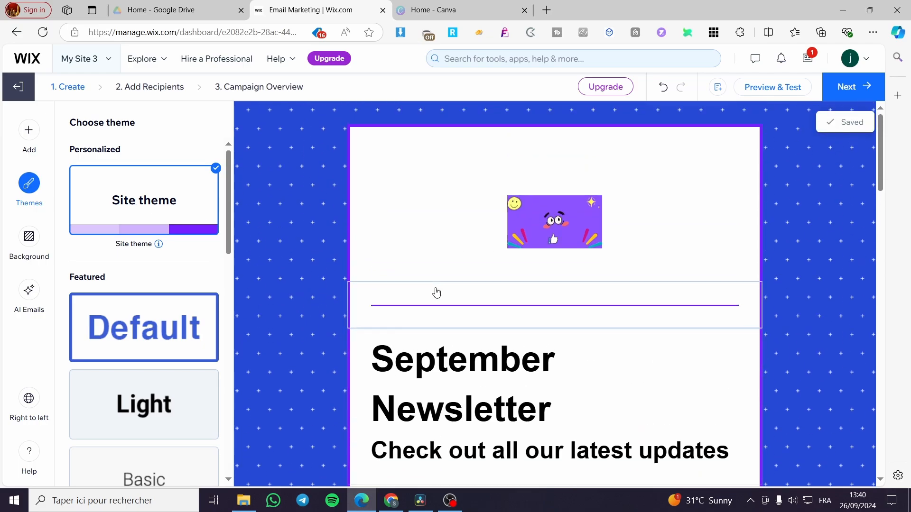
Try the Tech theme on the email and restore the Site theme
scroll(167, 283, "down", 12)
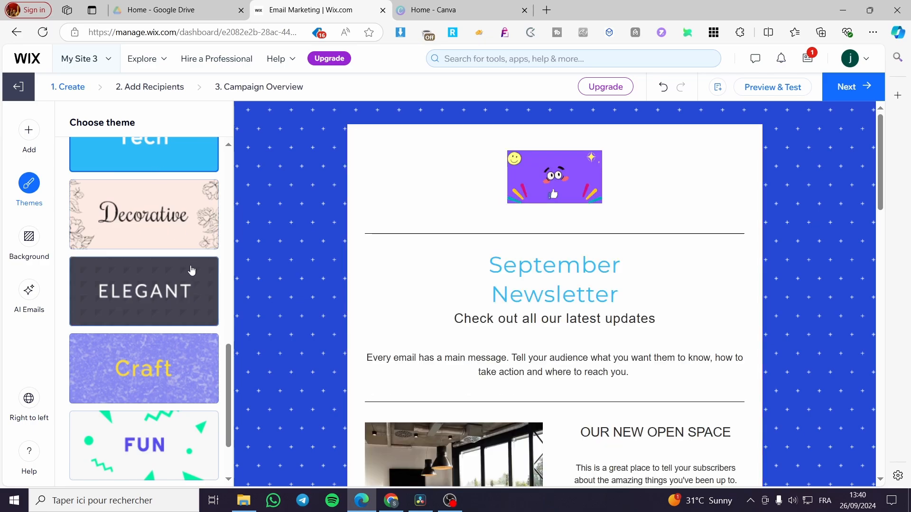
scroll(193, 271, "up", 6)
scroll(172, 201, "up", 4)
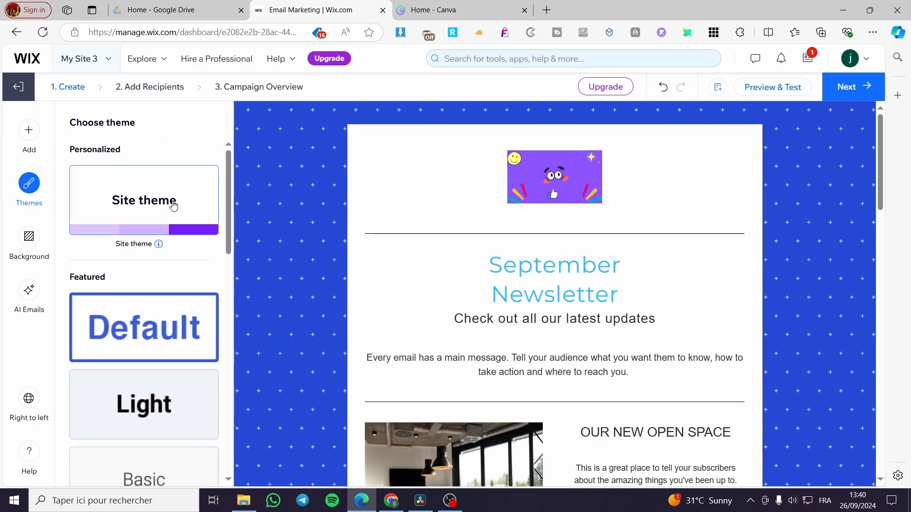
left_click(156, 209)
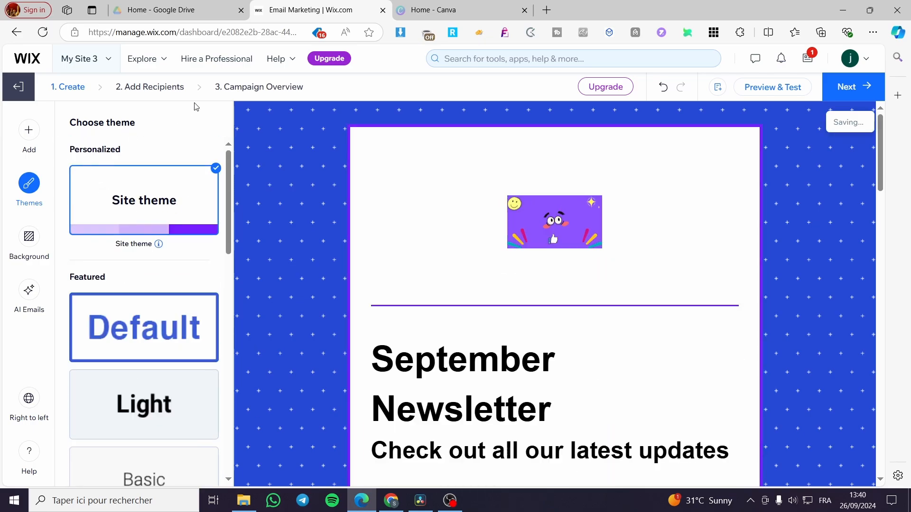
Set the September Newsletter heading block's background fill to white (#FFFFFF) and apply the change
scroll(707, 418, "down", 5)
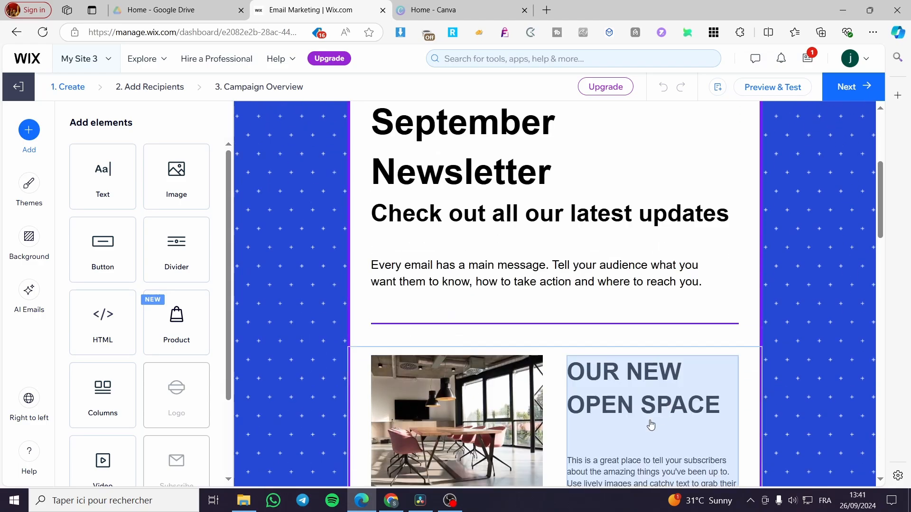
scroll(560, 304, "up", 5)
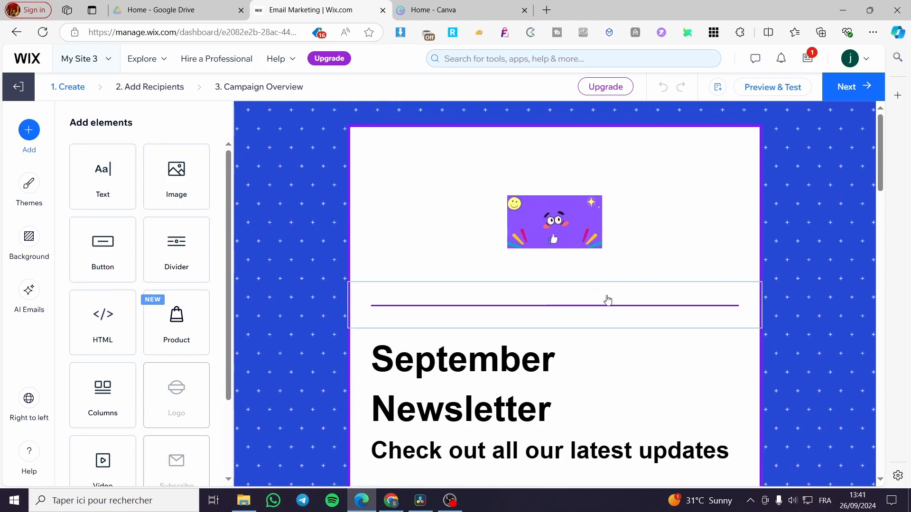
scroll(638, 283, "down", 1)
left_click(639, 305)
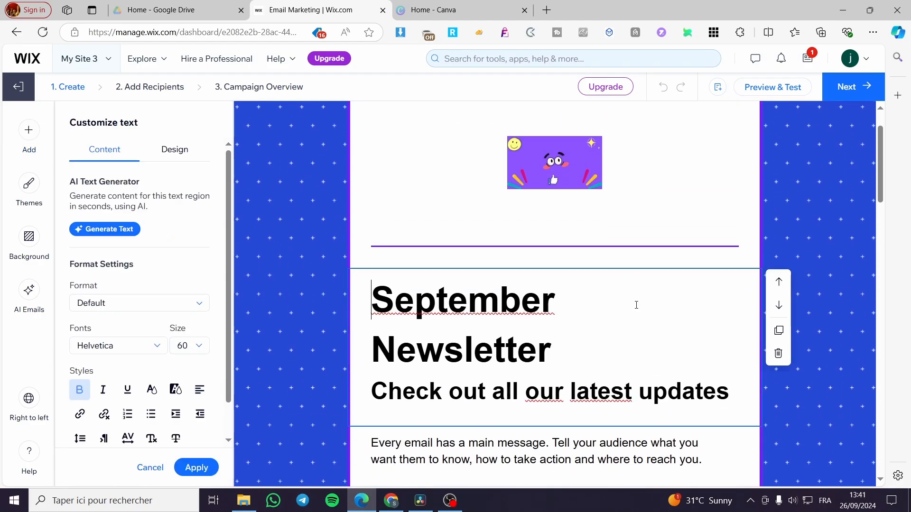
scroll(642, 311, "down", 2)
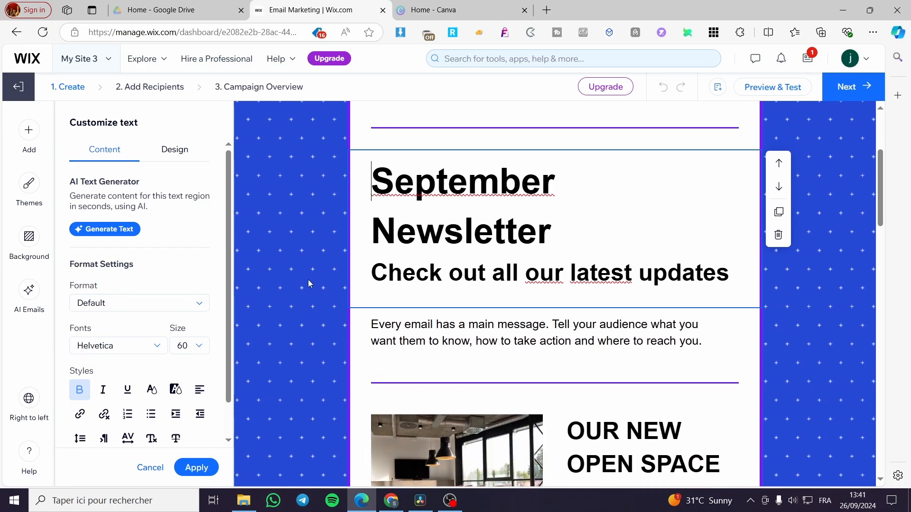
left_click(173, 151)
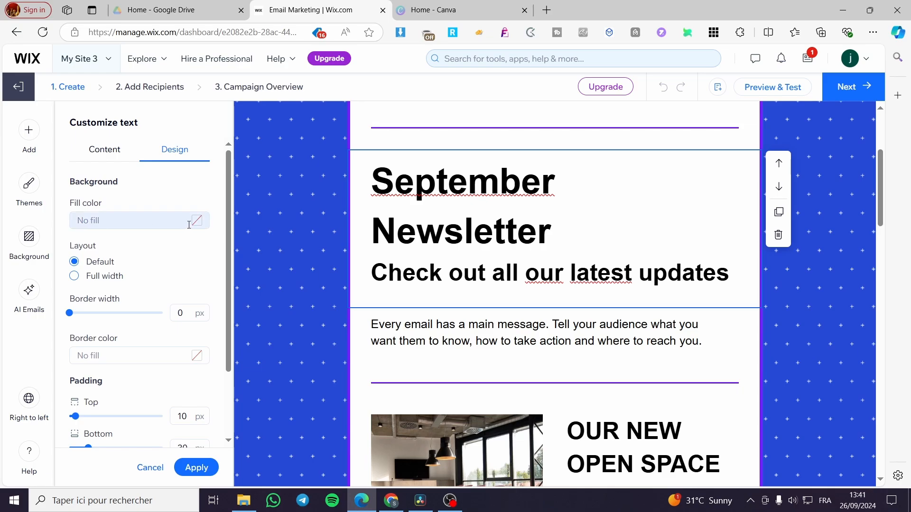
left_click(203, 224)
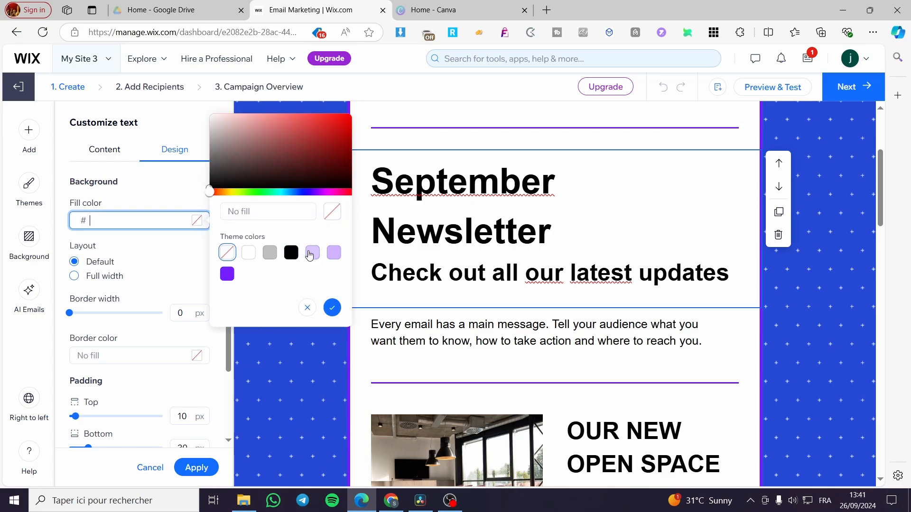
left_click(310, 255)
left_click(247, 254)
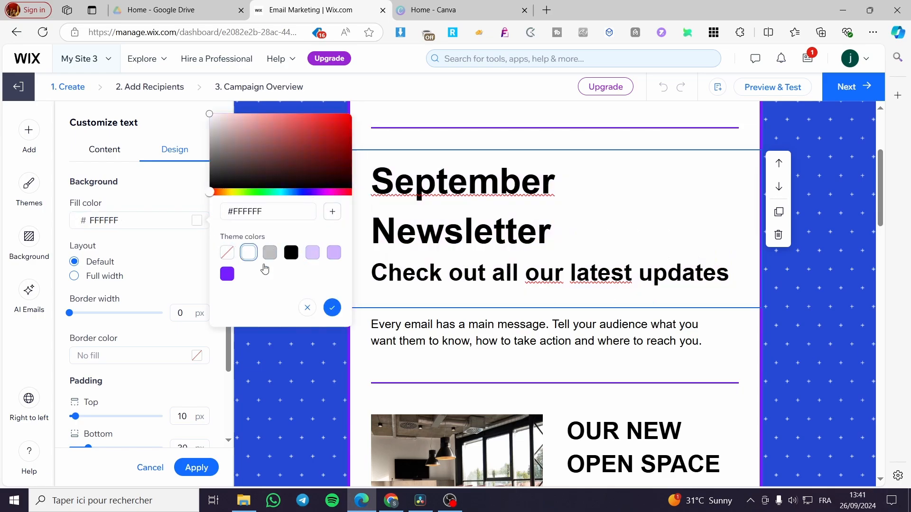
left_click(333, 307)
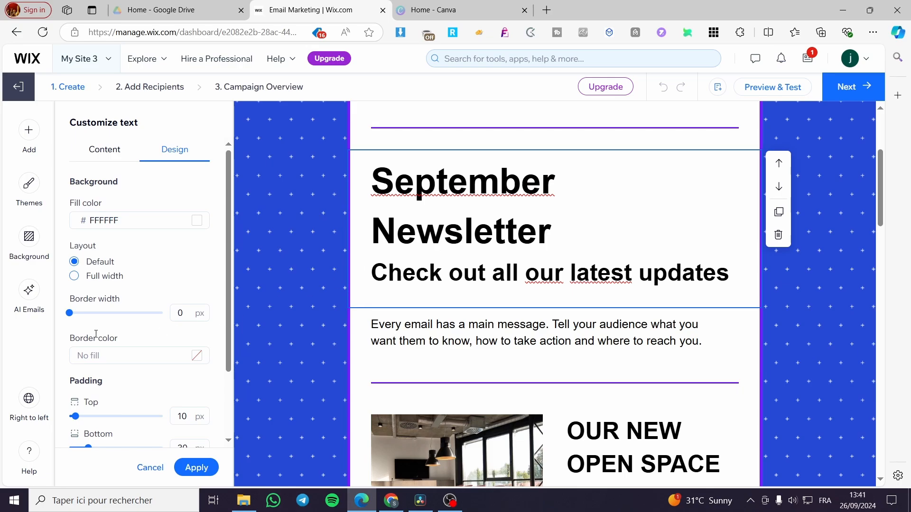
scroll(170, 323, "down", 2)
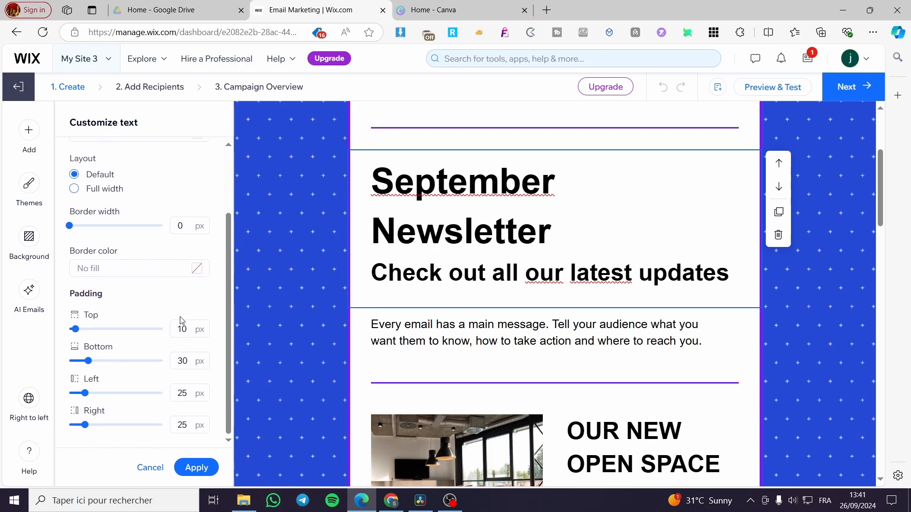
left_click(194, 467)
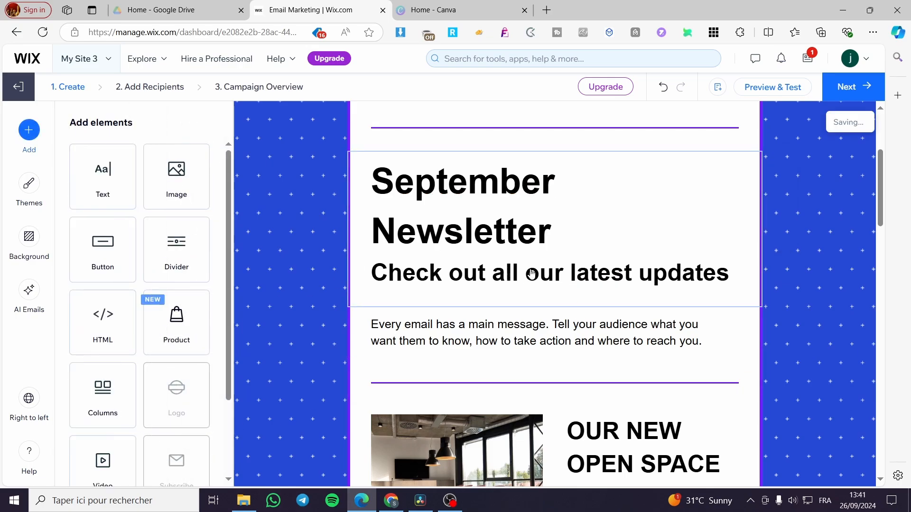
Turn on the background for the email's logo block with the white fill (#FFFFFF)
scroll(533, 271, "up", 4)
left_click(638, 247)
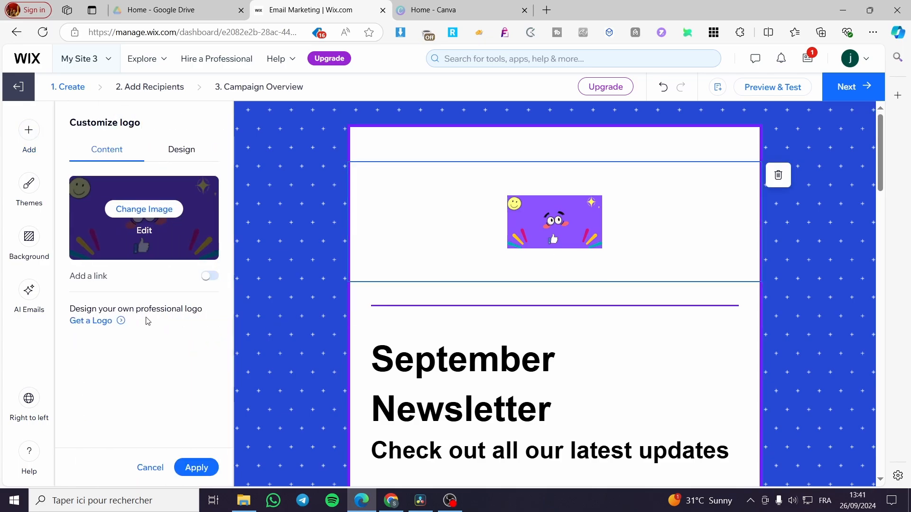
left_click(187, 156)
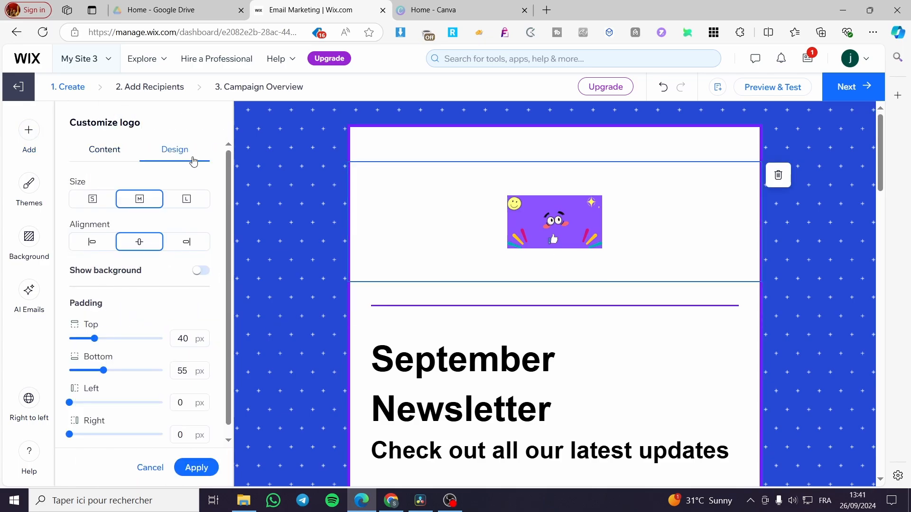
left_click(201, 271)
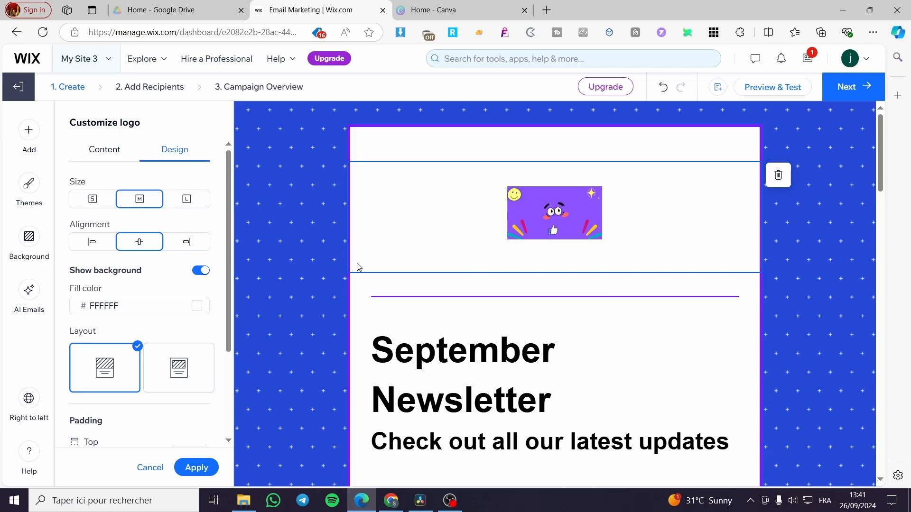
left_click(203, 271)
left_click(206, 273)
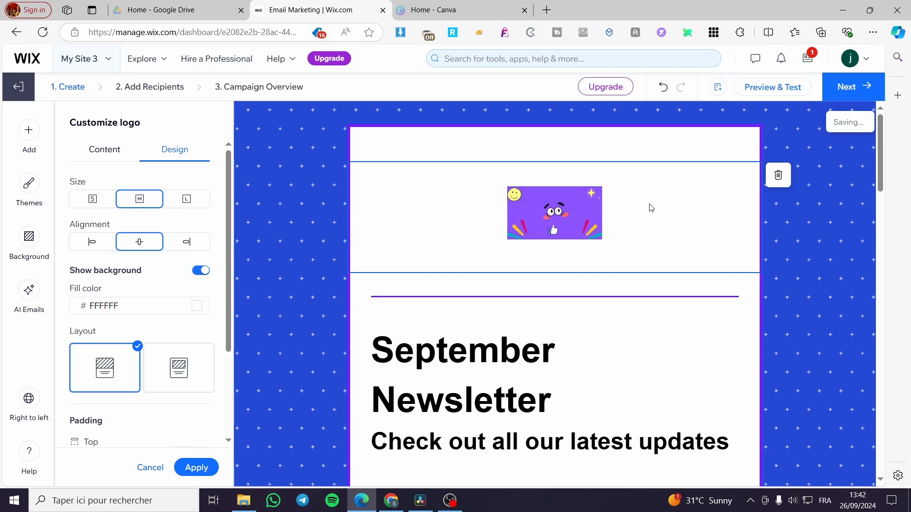
Try the second background layout for the logo block and switch back to the first, full-width layout
left_click(201, 376)
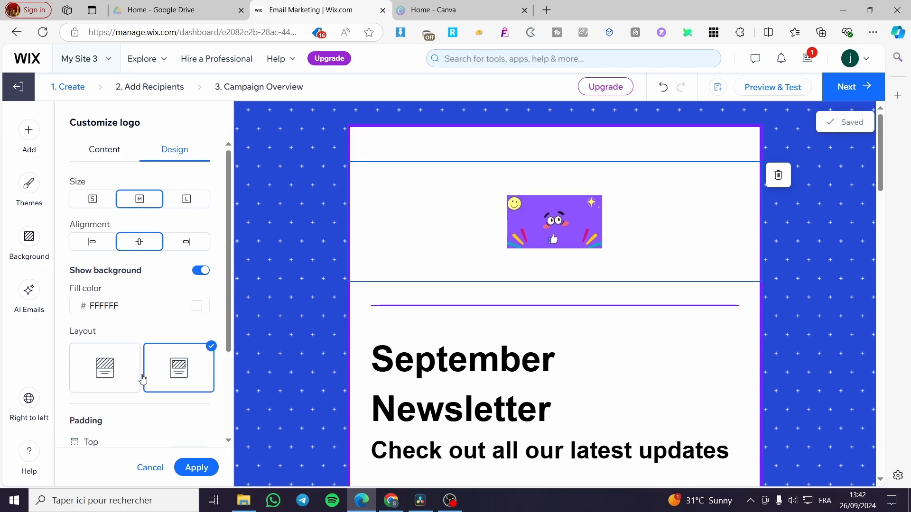
left_click(126, 377)
scroll(158, 350, "down", 3)
scroll(142, 361, "up", 3)
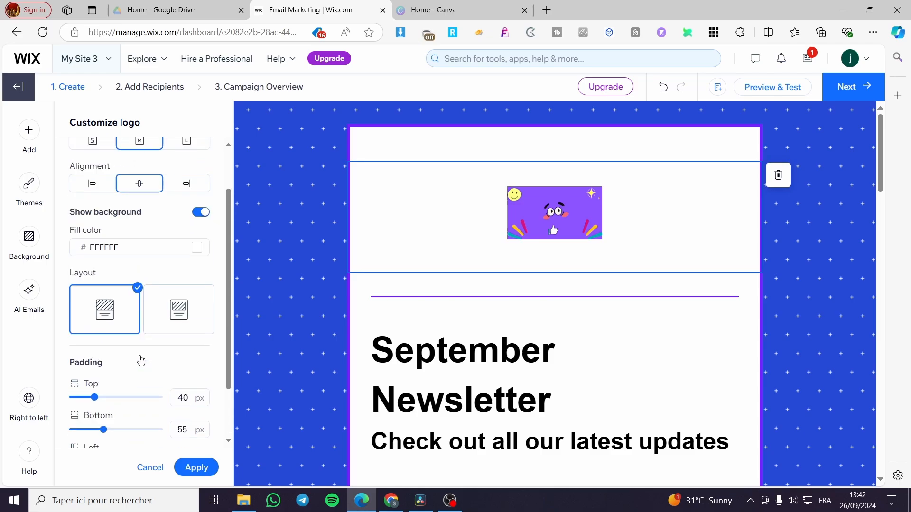
Set the logo size to large (L), try left alignment, and restore center alignment
left_click(191, 202)
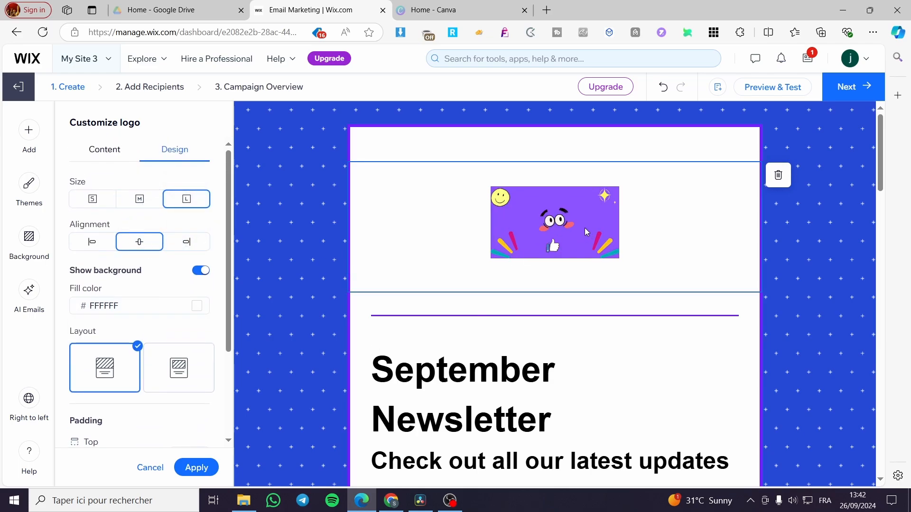
left_click(89, 244)
left_click(142, 244)
scroll(193, 329, "down", 2)
scroll(190, 327, "up", 3)
left_click(33, 190)
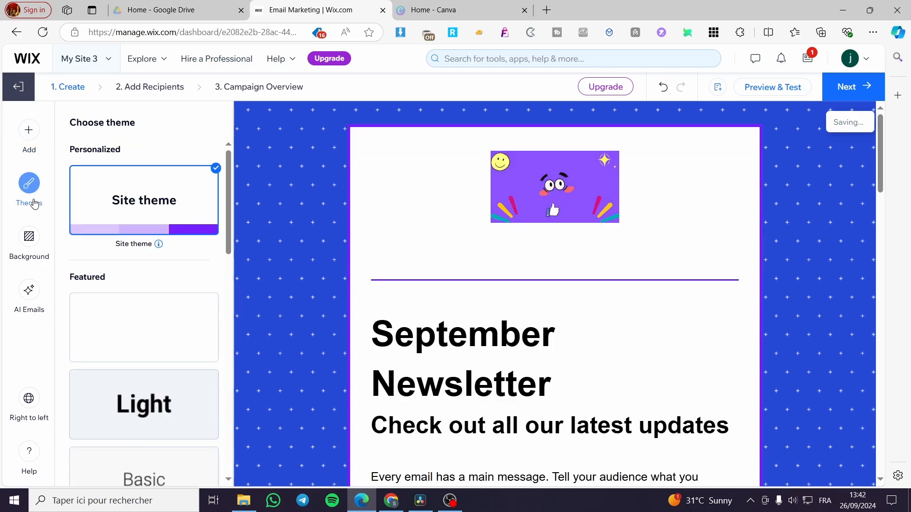
left_click(34, 243)
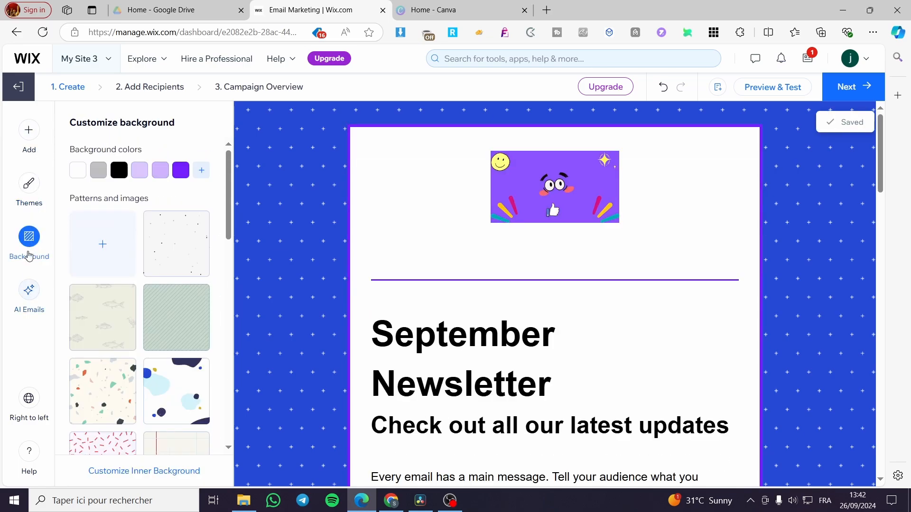
left_click(42, 139)
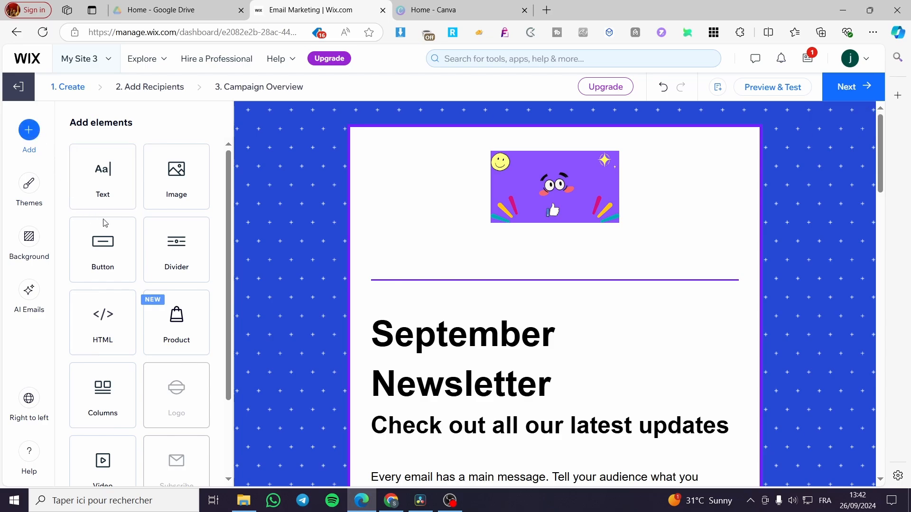
scroll(605, 348, "down", 6)
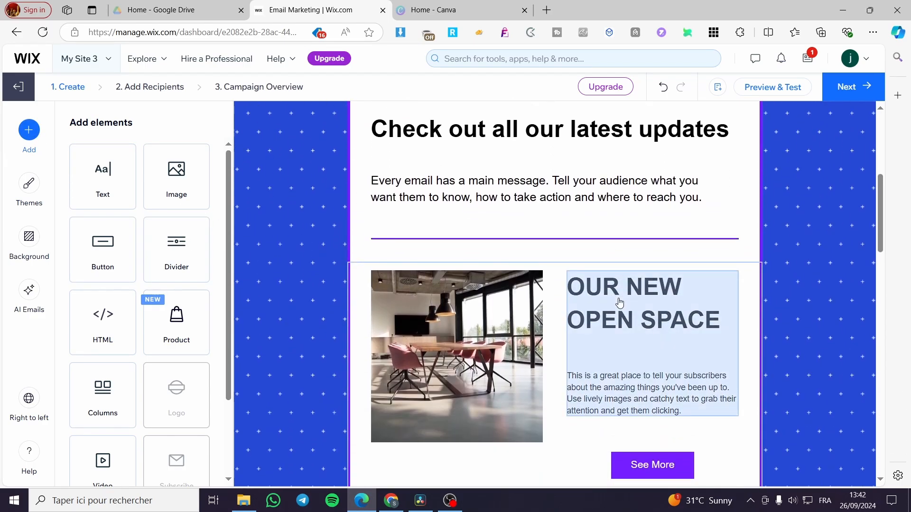
Switch to Canva and look through the recent designs for newsletter material
left_click(441, 10)
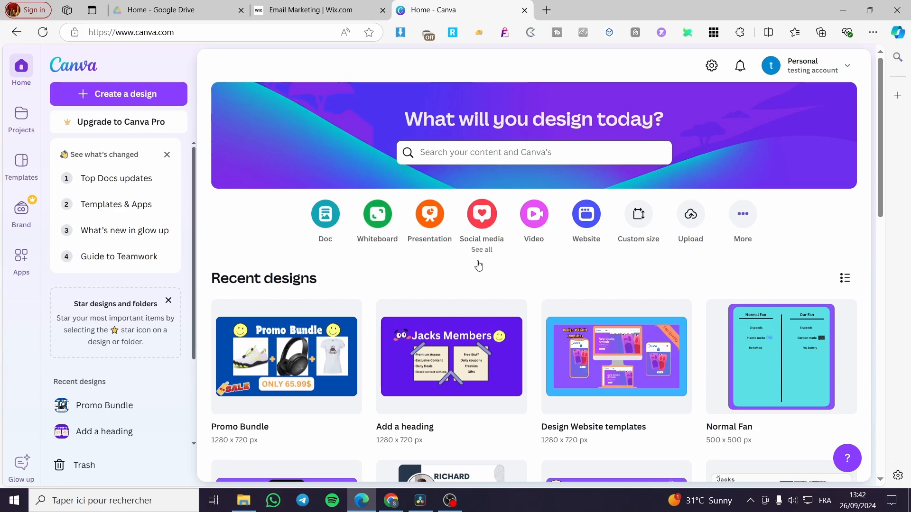
scroll(479, 265, "down", 2)
scroll(716, 268, "down", 5)
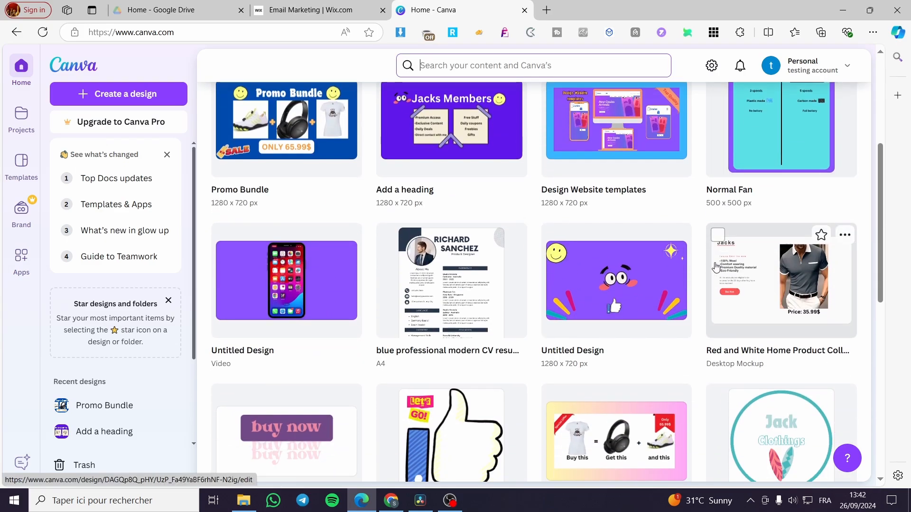
scroll(716, 268, "down", 5)
scroll(686, 259, "down", 5)
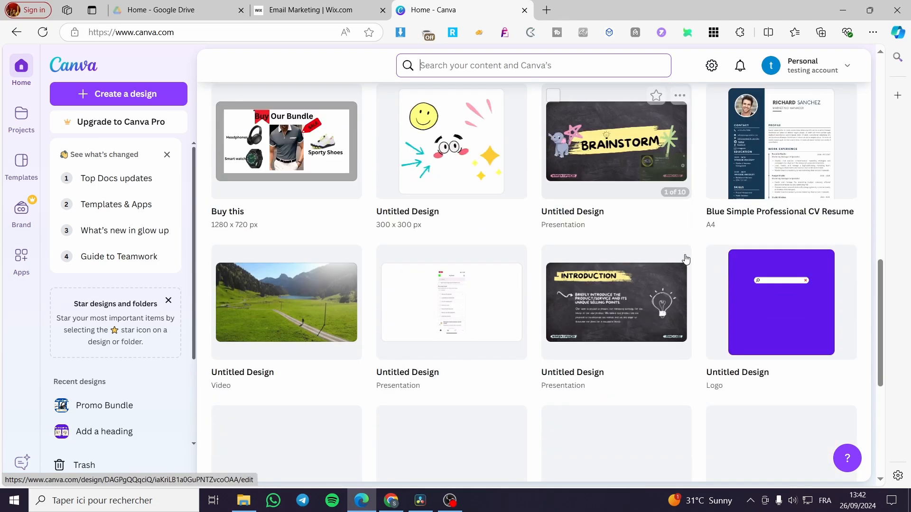
scroll(686, 260, "down", 2)
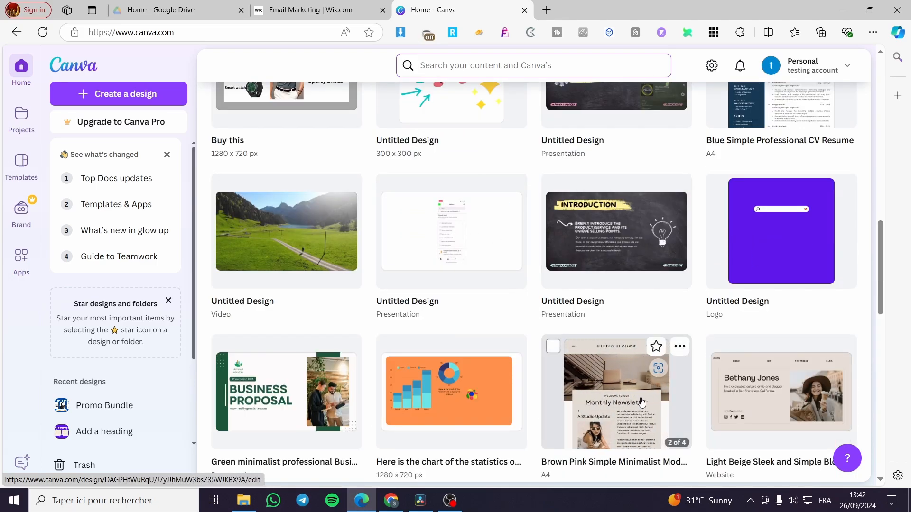
scroll(519, 403, "up", 10)
Search Canva for "Newsletter" and browse the resulting Canva templates
left_click(458, 153)
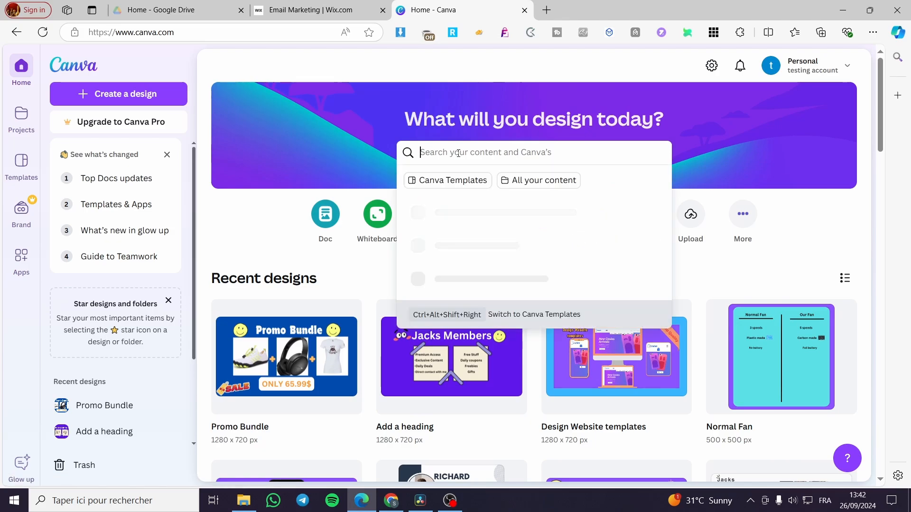
type("Ne")
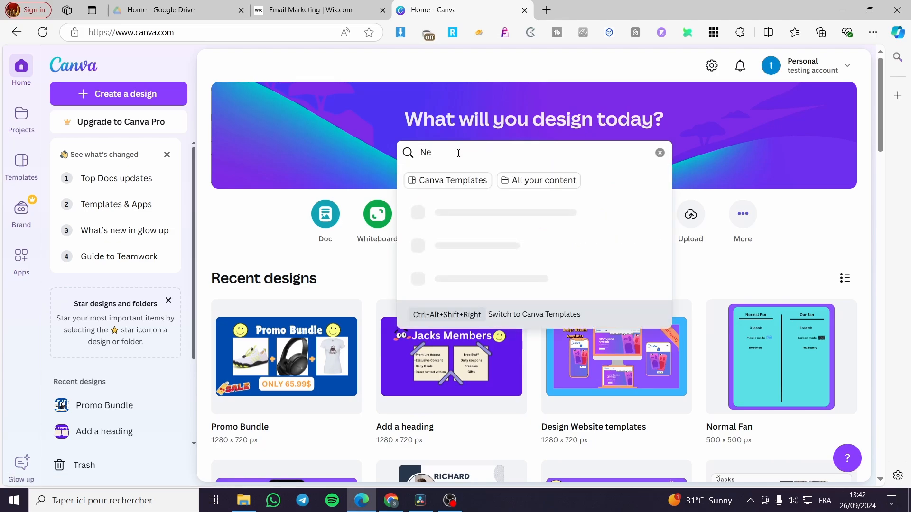
type("wsletter")
key("Return")
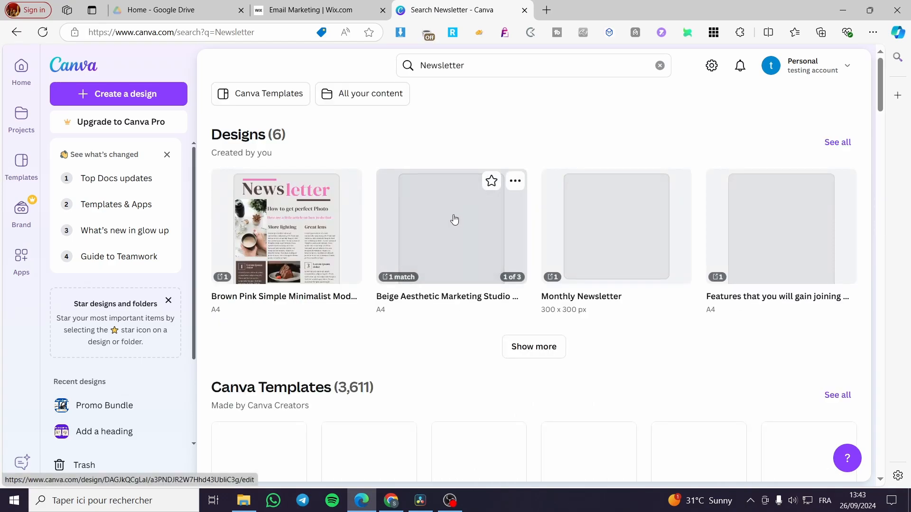
scroll(672, 256, "down", 4)
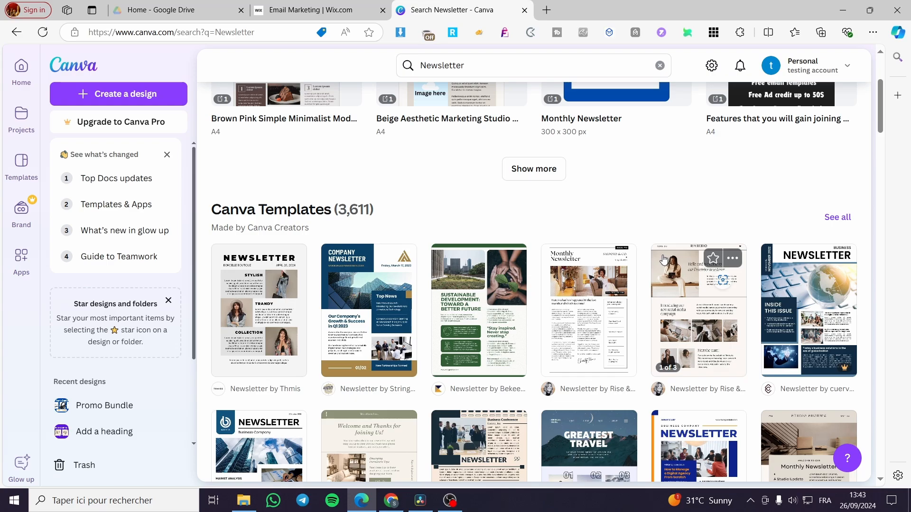
key("ctrl+shift+Tab")
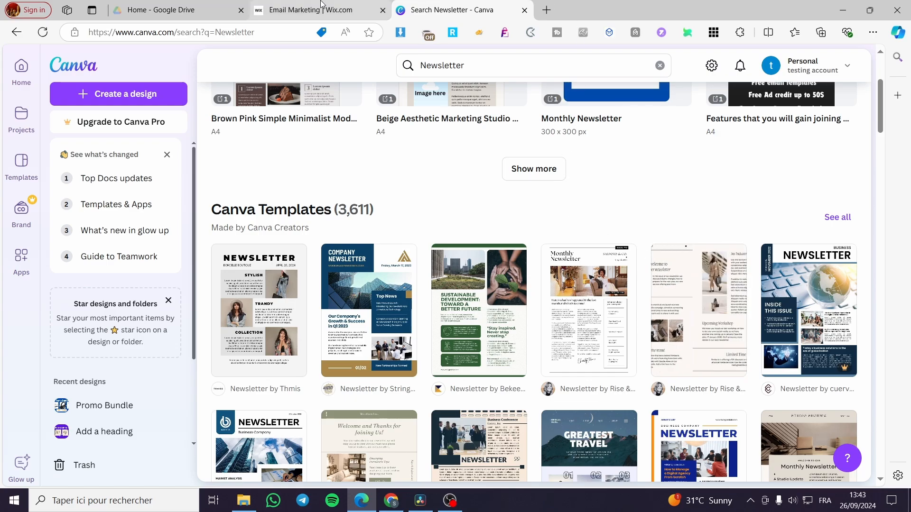
scroll(647, 361, "down", 7)
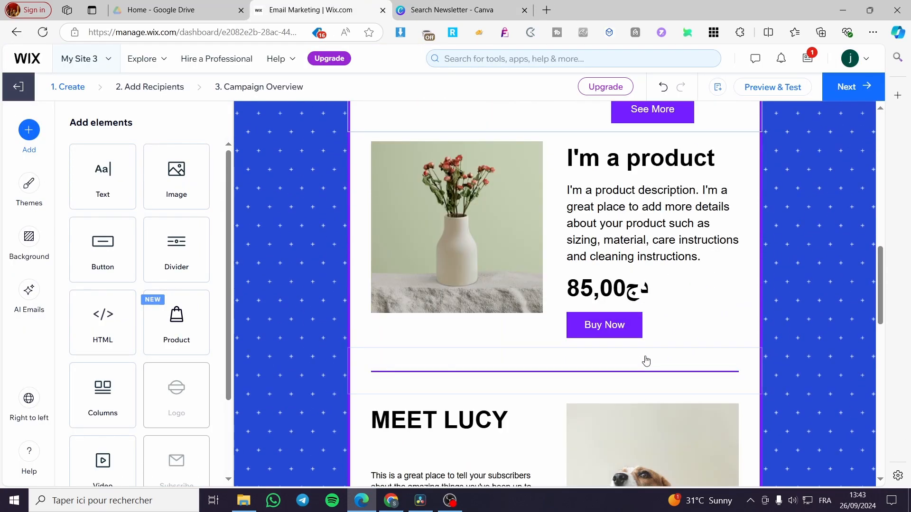
scroll(609, 332, "down", 3)
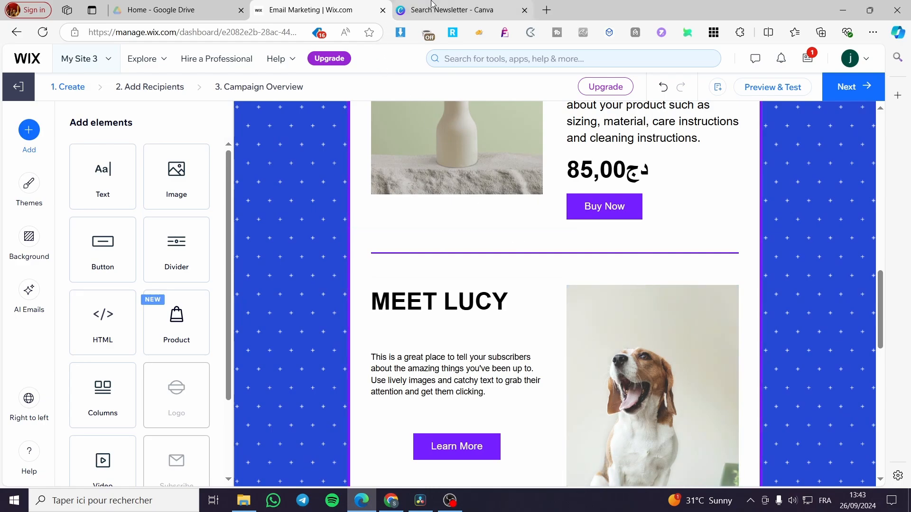
left_click(413, 12)
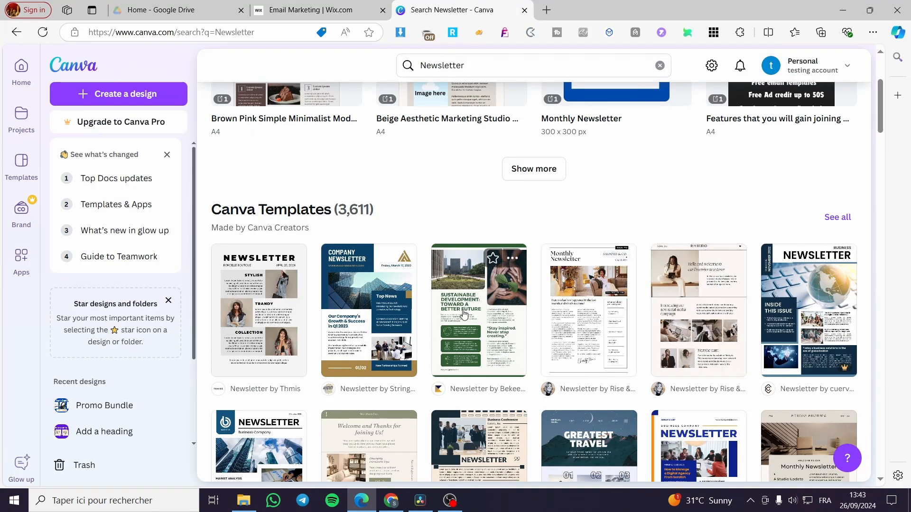
Open the "White Minimalist Business Company Newsletter" template by GoldenGraph for customizing and look over its pages
scroll(353, 323, "down", 6)
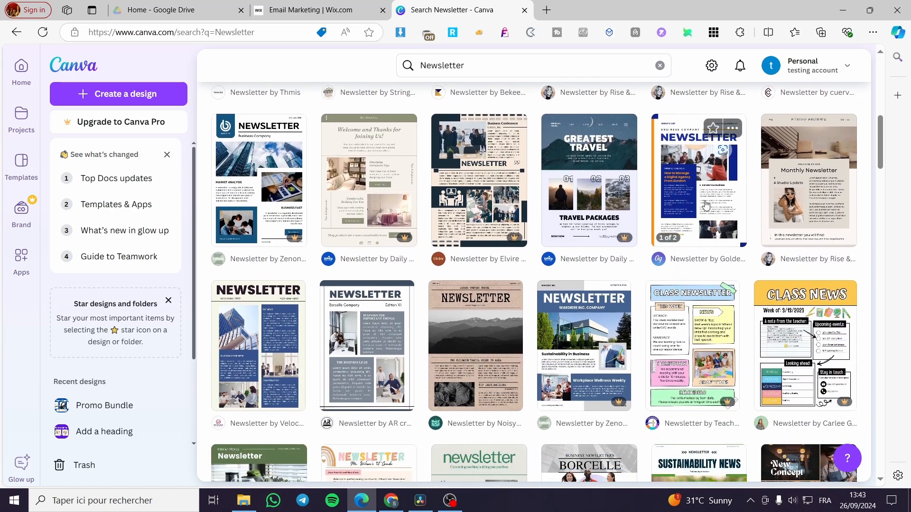
left_click(706, 204)
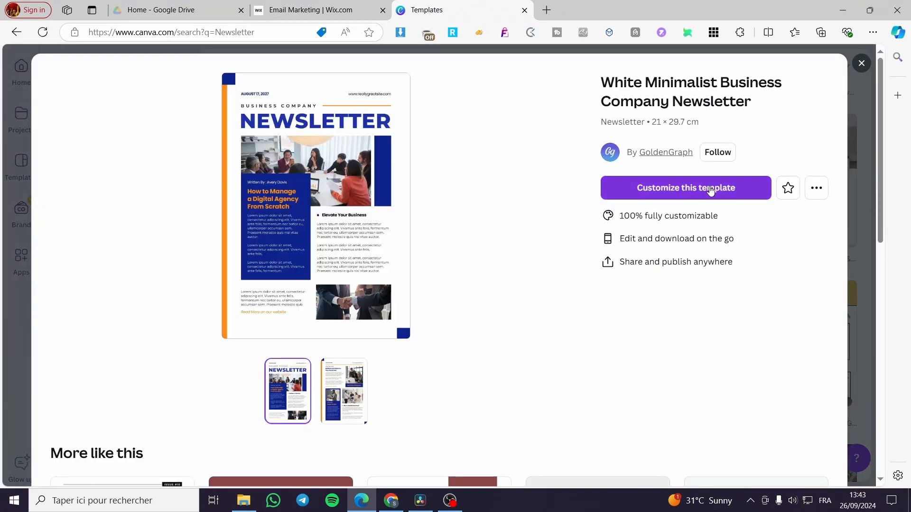
left_click(711, 189)
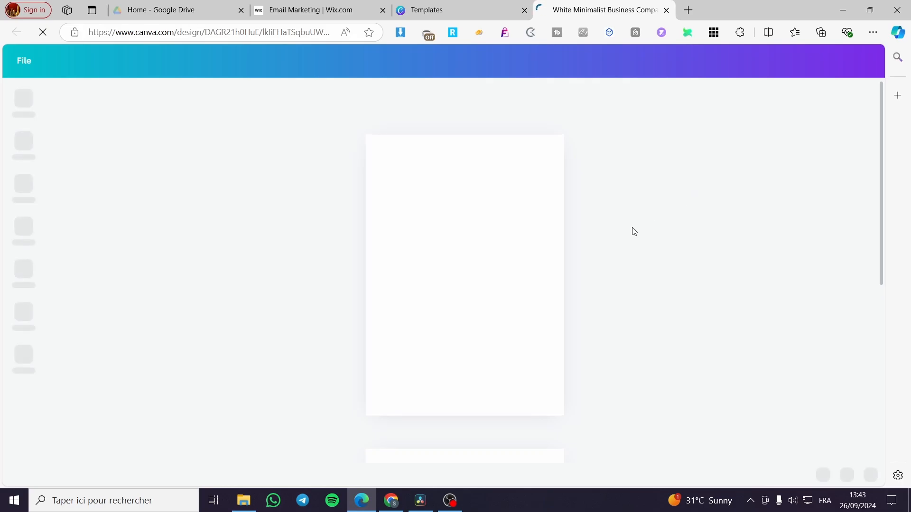
scroll(522, 252, "down", 5)
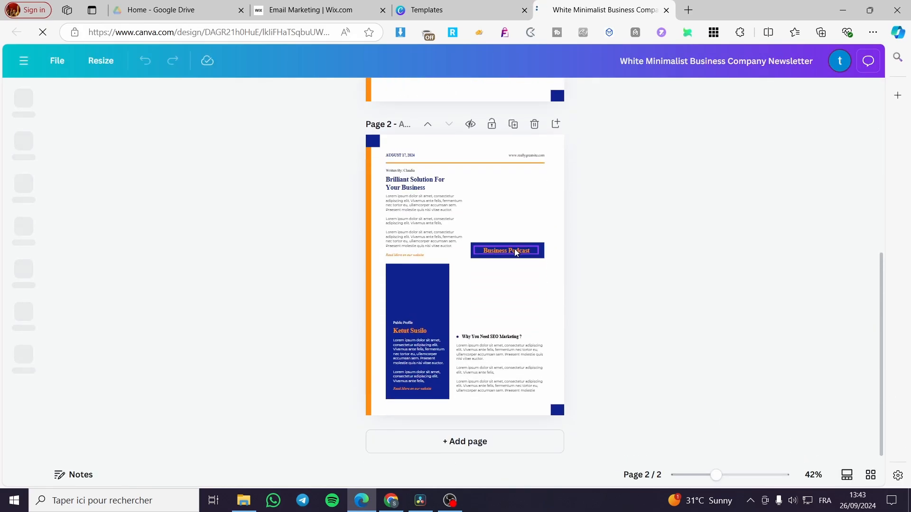
scroll(516, 252, "up", 5)
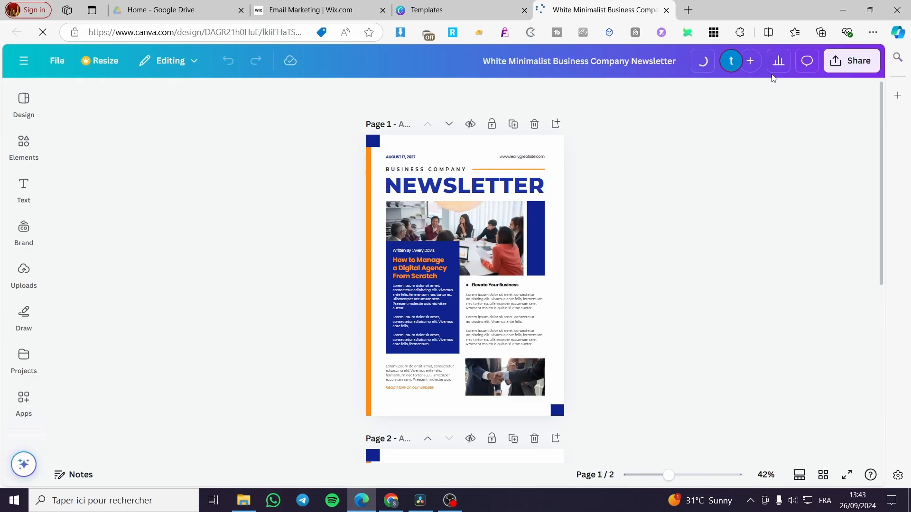
Replace the author's name in the "Written By" line on page 1 of the newsletter
left_click(430, 250)
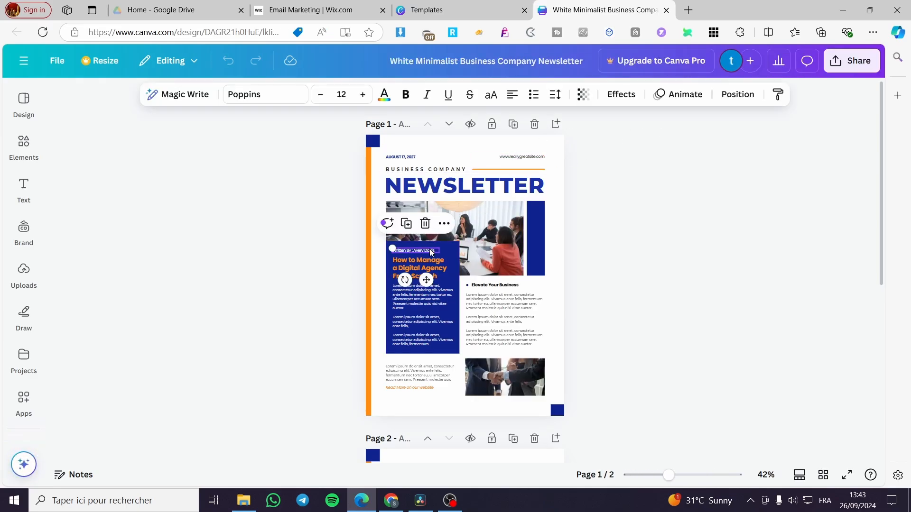
left_click(435, 249)
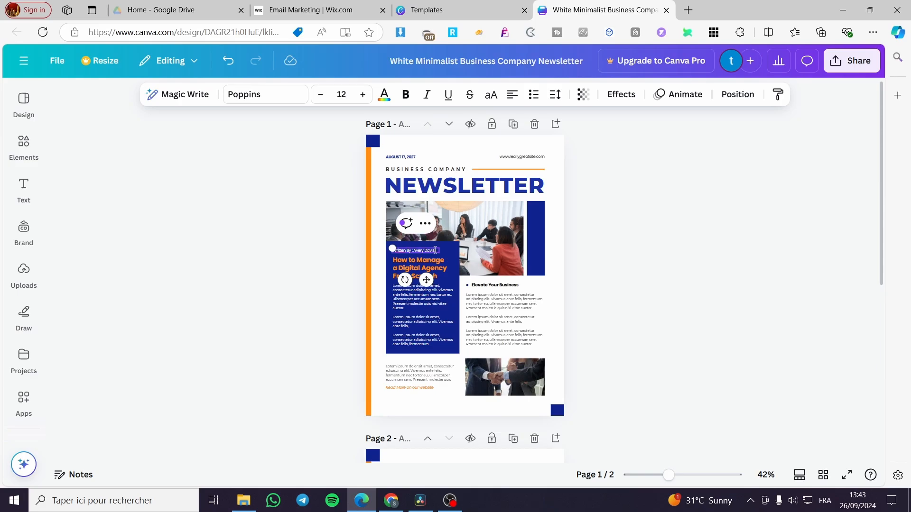
left_click_drag(415, 252, 414, 253)
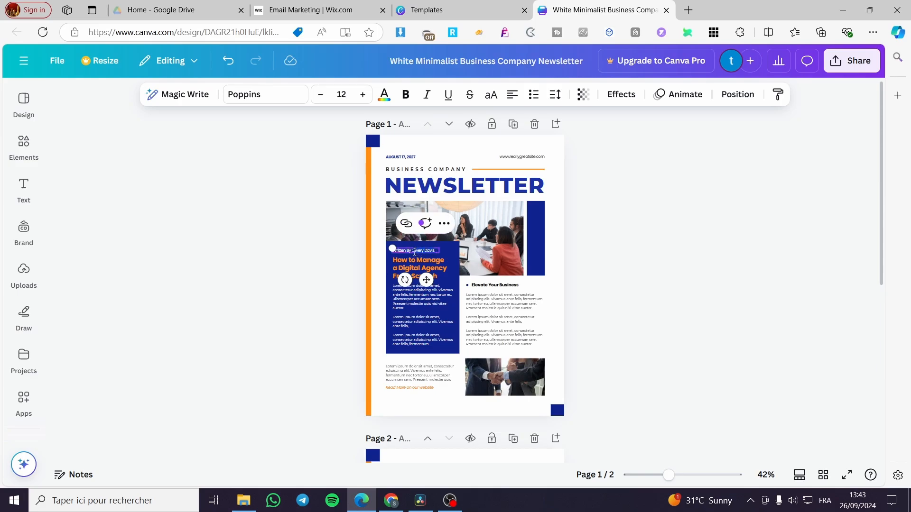
key("BackSpace")
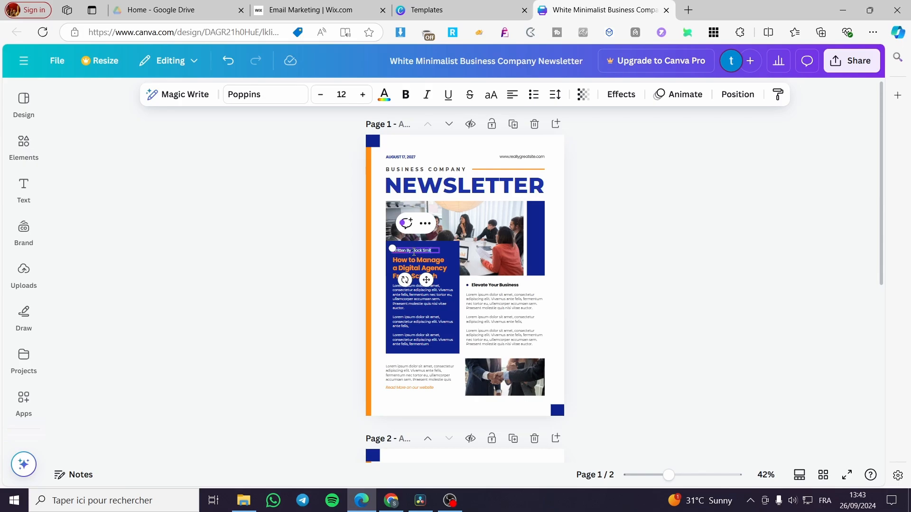
right_click(413, 252)
left_click(516, 240)
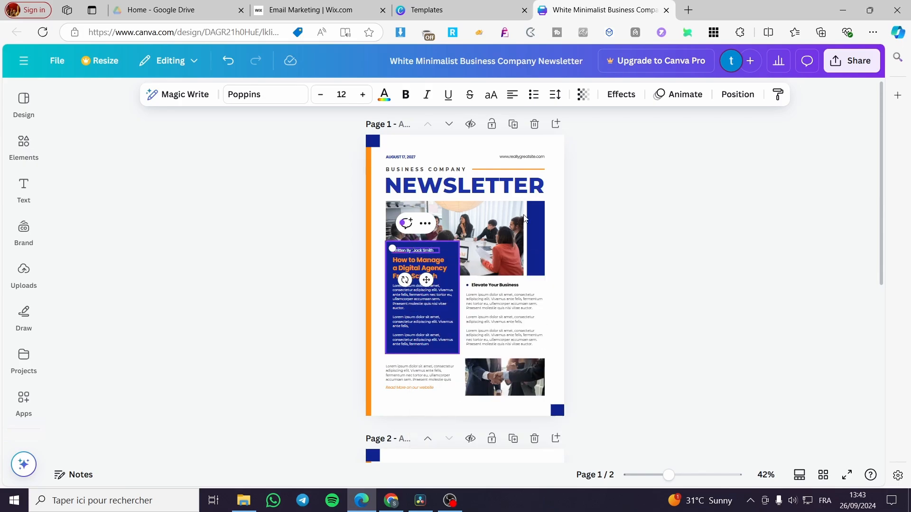
Delete the website address above the NEWSLETTER title on page 1 and select the date line
left_click(542, 158)
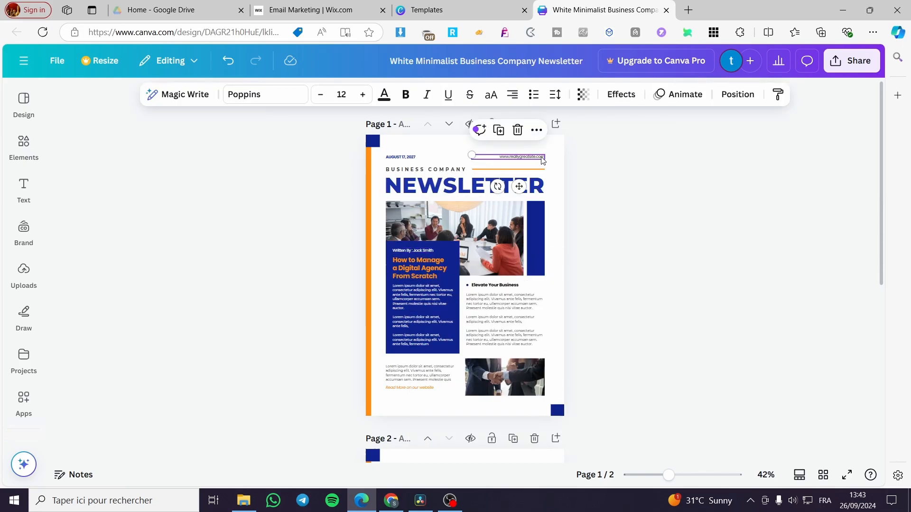
left_click(514, 132)
left_click(413, 158)
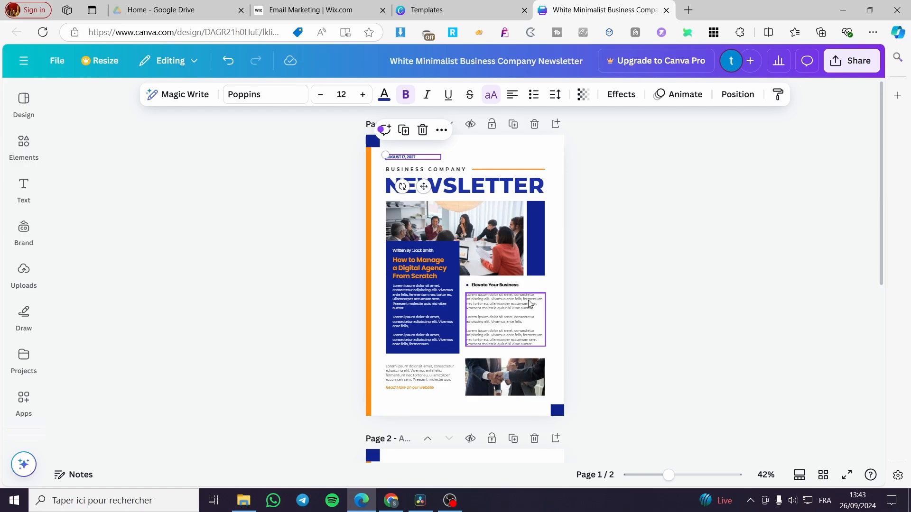
Delete the website address from the header of page 2 of the newsletter
scroll(528, 340, "down", 5)
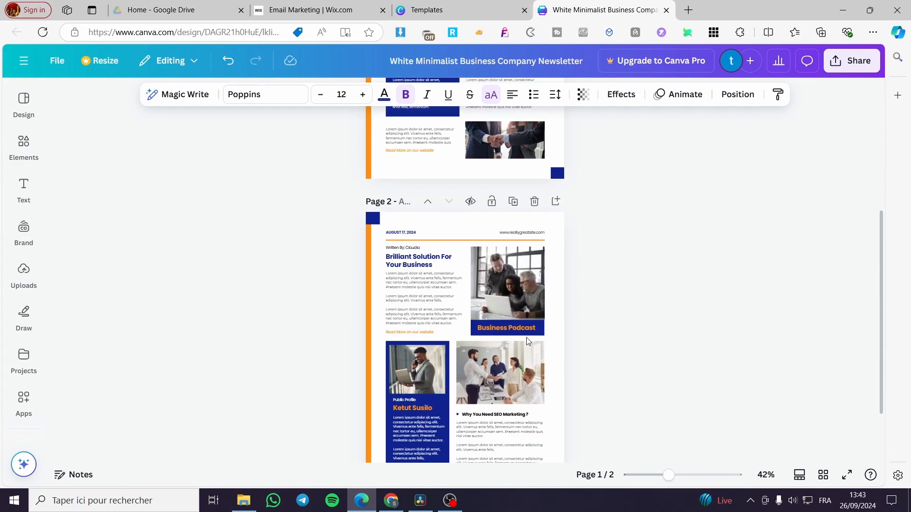
scroll(489, 339, "up", 5)
scroll(488, 339, "down", 4)
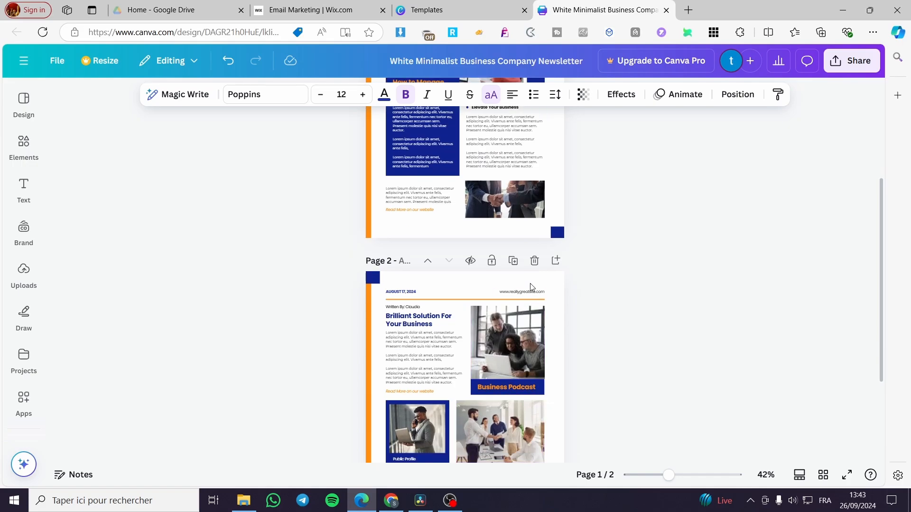
left_click(532, 291)
left_click(530, 266)
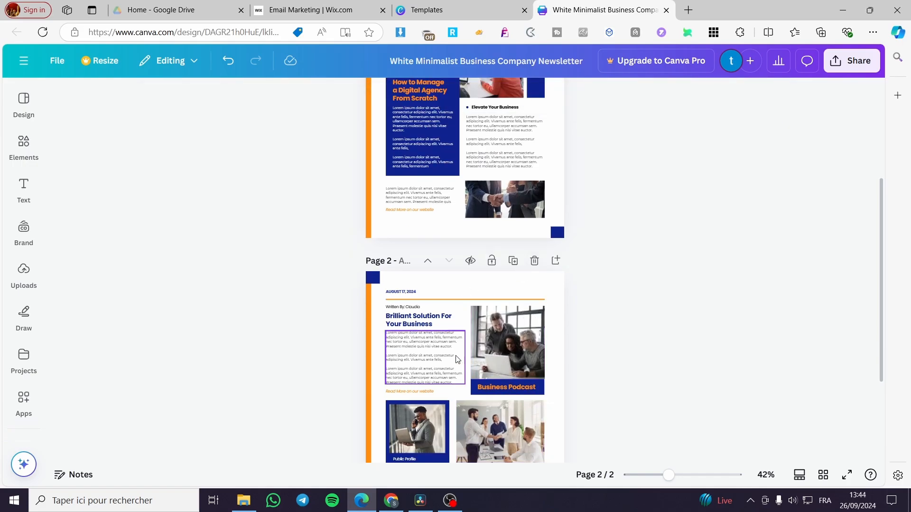
Replace the author's name in the "Written By" line on page 2
left_click(410, 303)
left_click(412, 308)
left_click(424, 308)
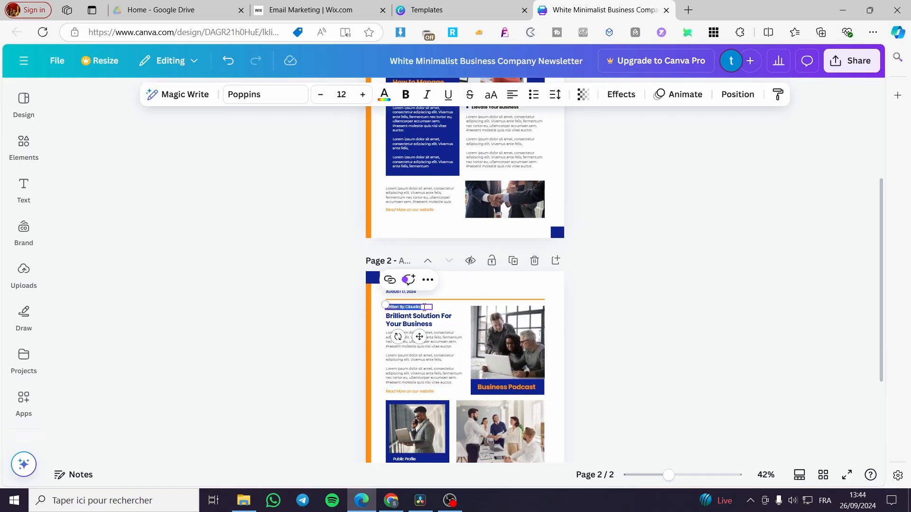
left_click(424, 308)
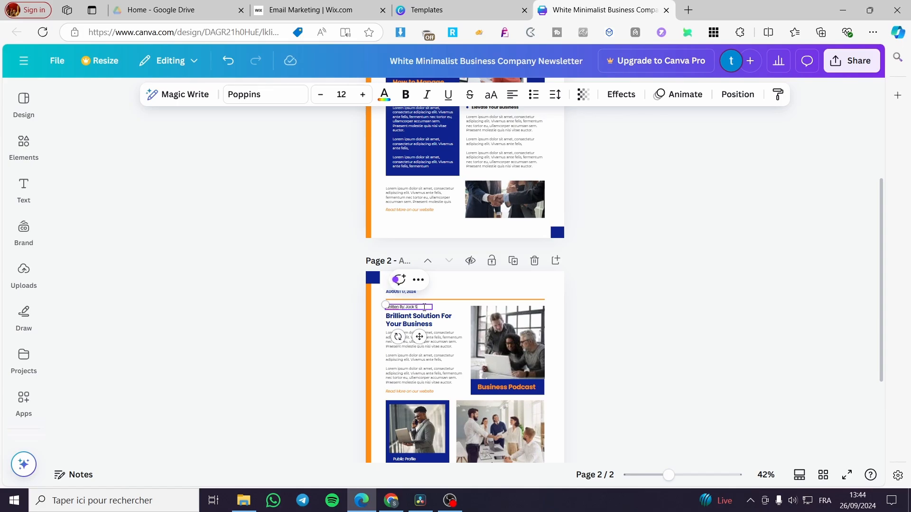
left_click(732, 371)
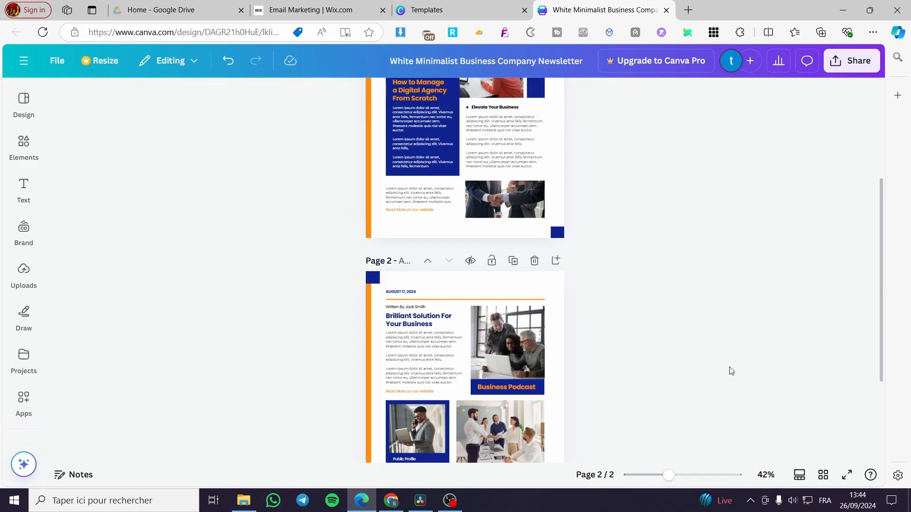
Open the design's download settings and set the file type to PNG
scroll(621, 372, "up", 3)
left_click(852, 61)
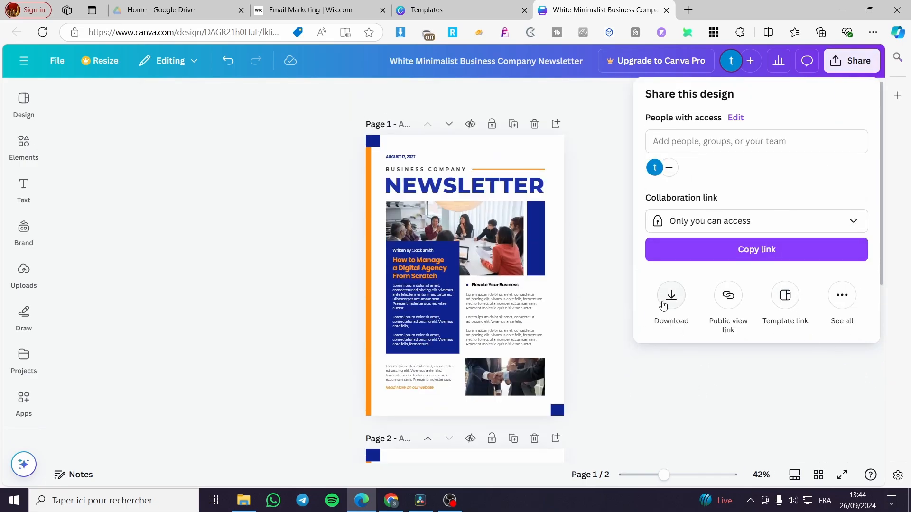
left_click(663, 305)
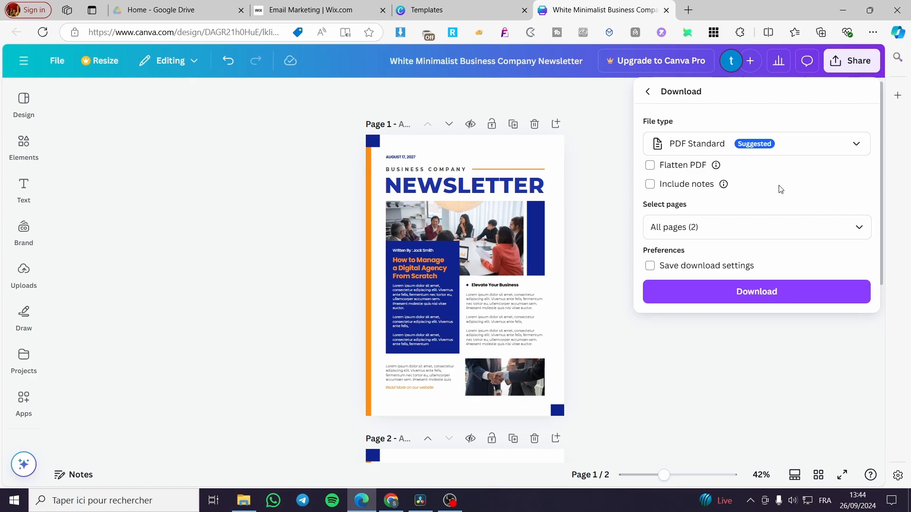
left_click(792, 145)
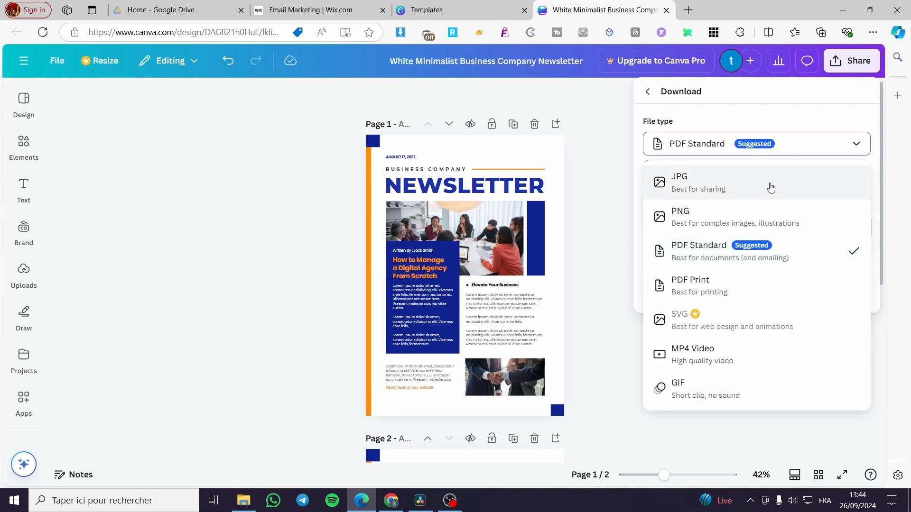
left_click(752, 216)
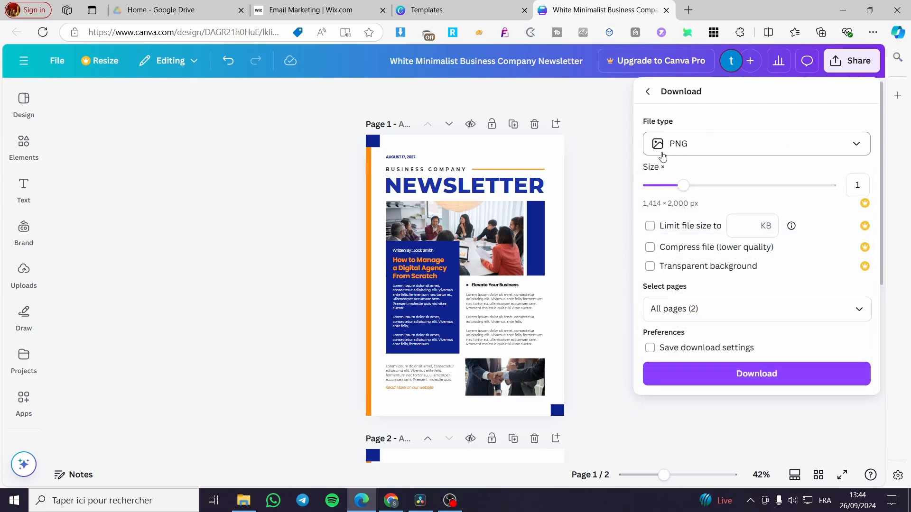
Limit the export to page 1 and download it, leaving page 2 out
left_click(716, 309)
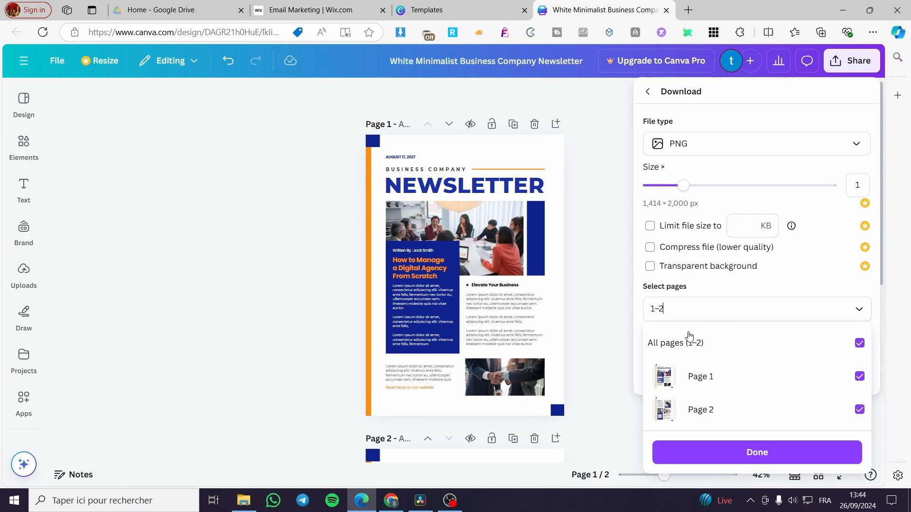
left_click(702, 370)
left_click(710, 351)
left_click(710, 376)
left_click(749, 351)
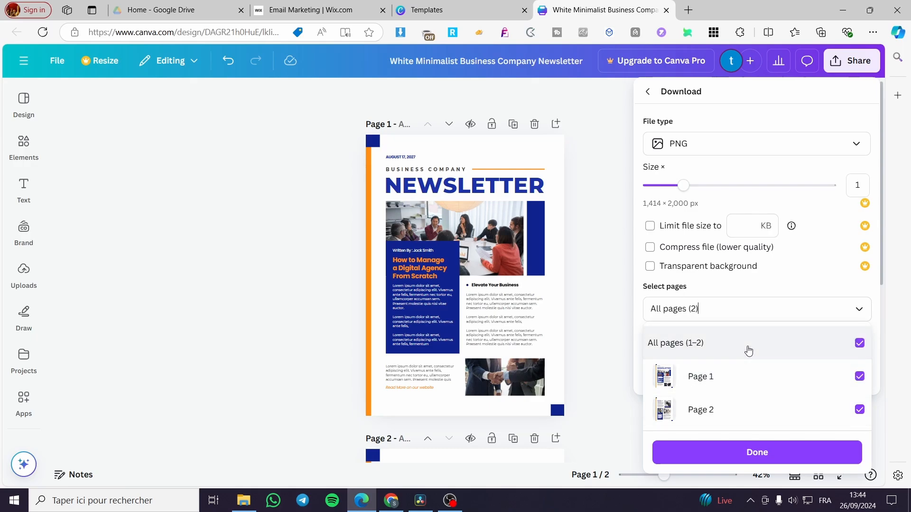
left_click(748, 352)
left_click(757, 382)
left_click(760, 452)
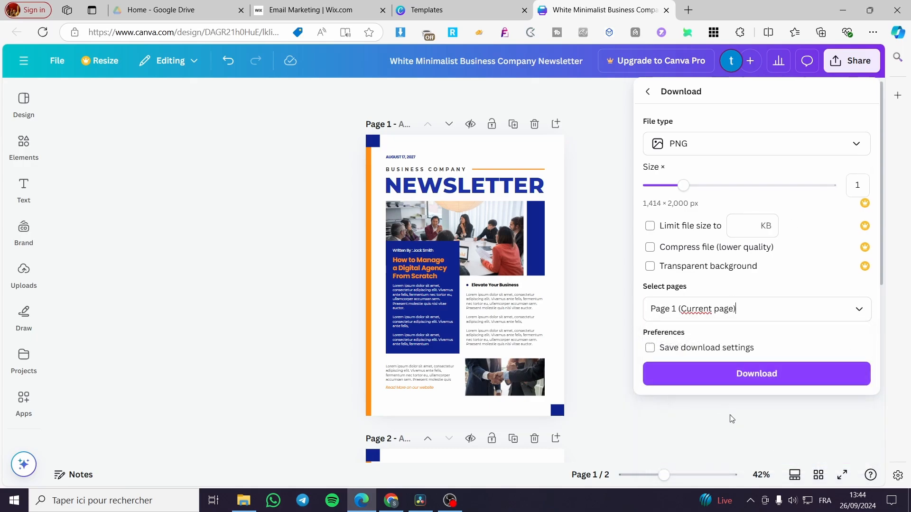
left_click(731, 371)
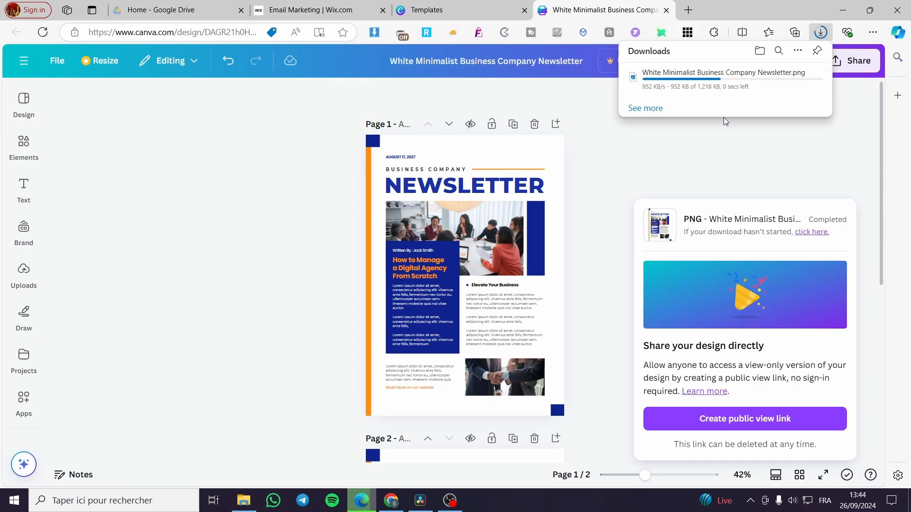
left_click(850, 99)
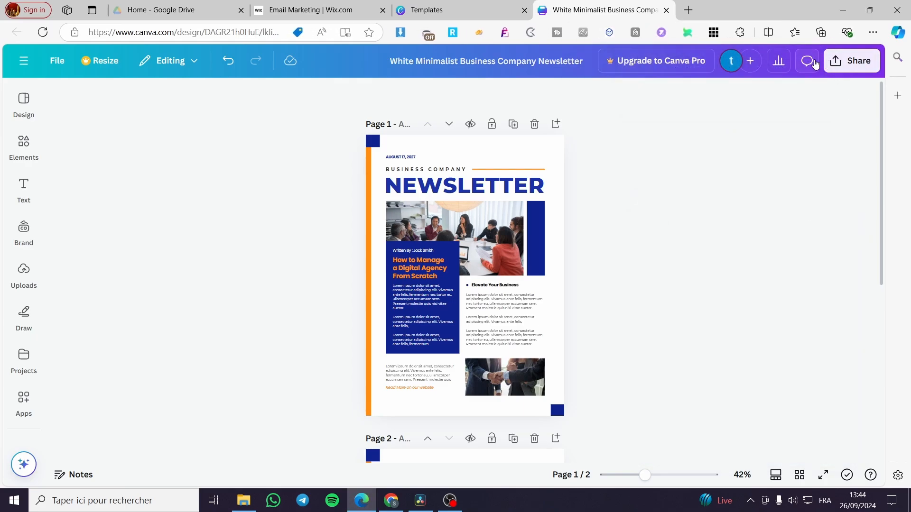
Download only page 2 of the newsletter as a separate PNG file
left_click(847, 64)
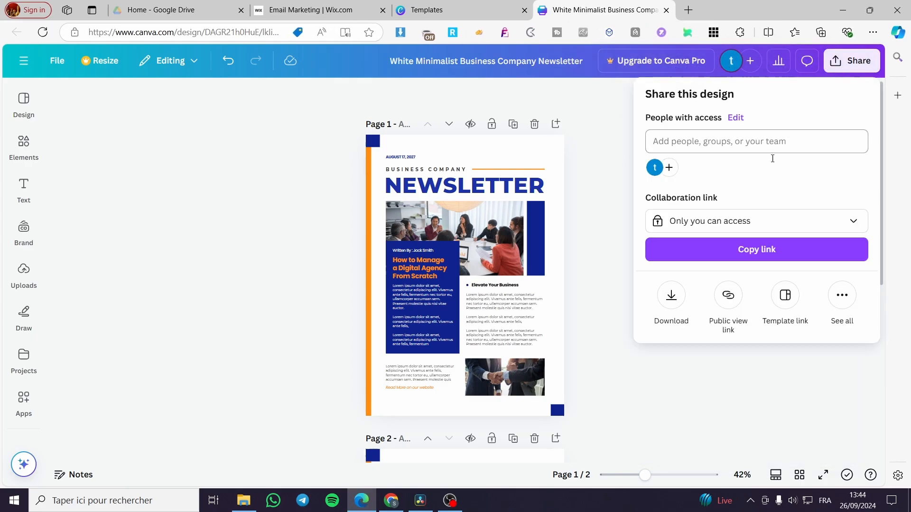
left_click(673, 295)
left_click(727, 227)
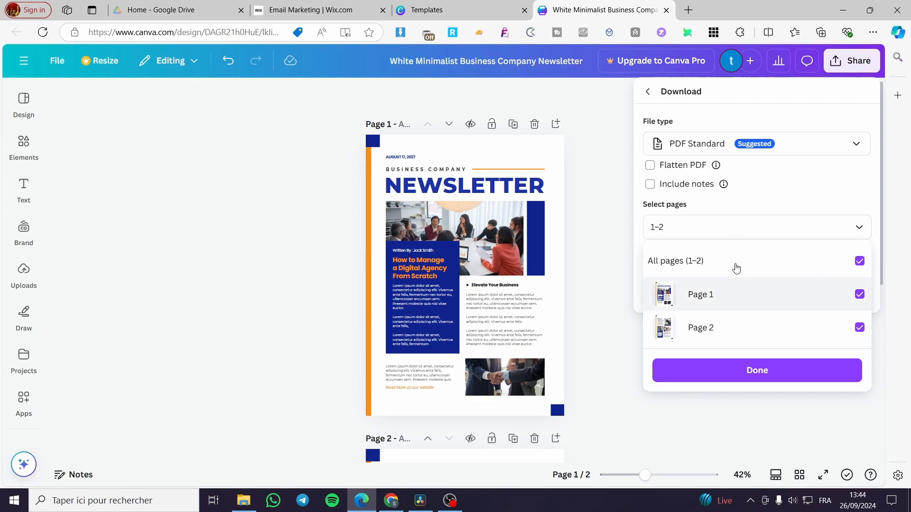
left_click(741, 227)
left_click(745, 144)
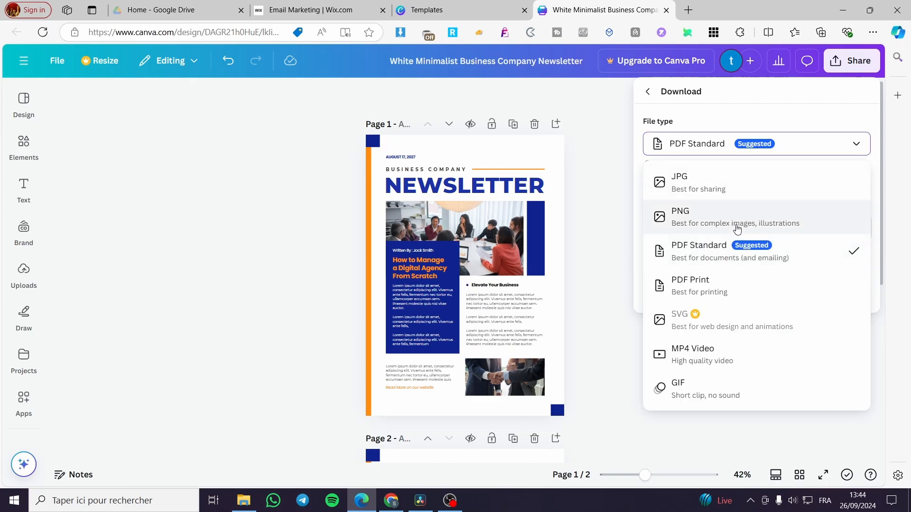
left_click(737, 226)
left_click(726, 313)
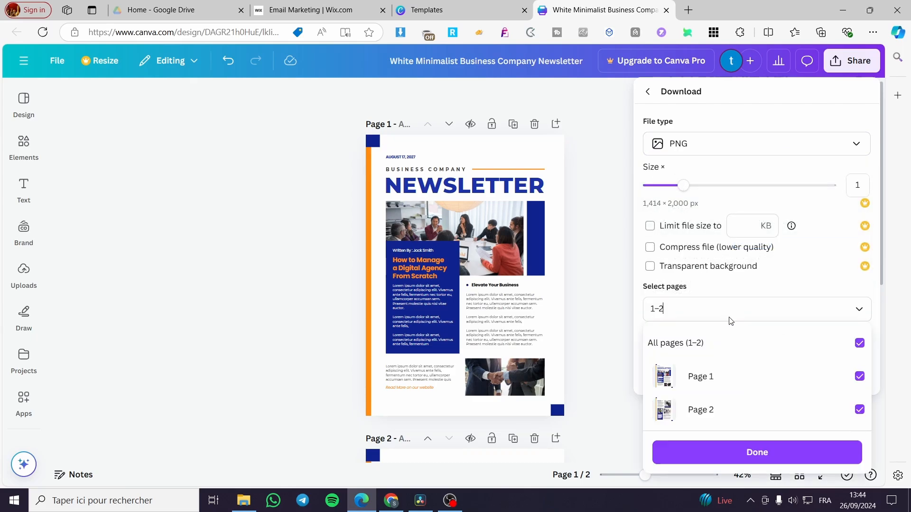
left_click(791, 422)
left_click(789, 451)
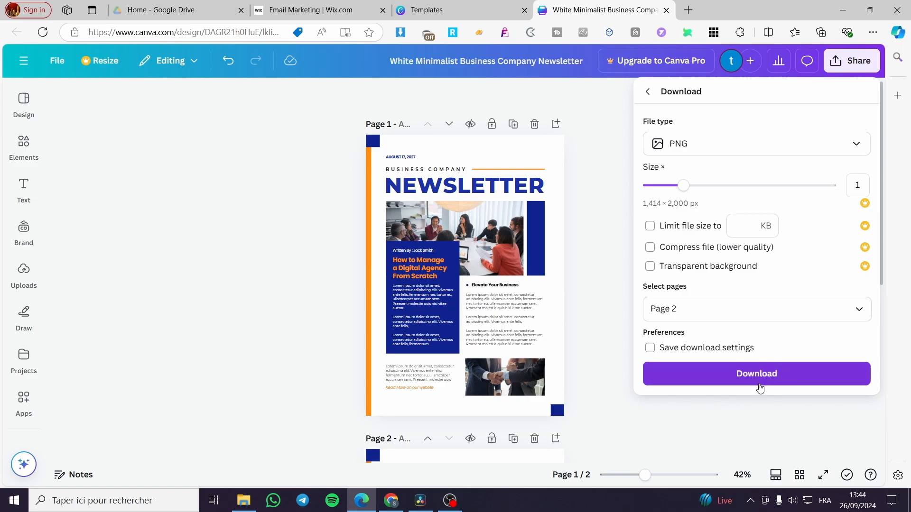
left_click(757, 378)
scroll(565, 346, "down", 6)
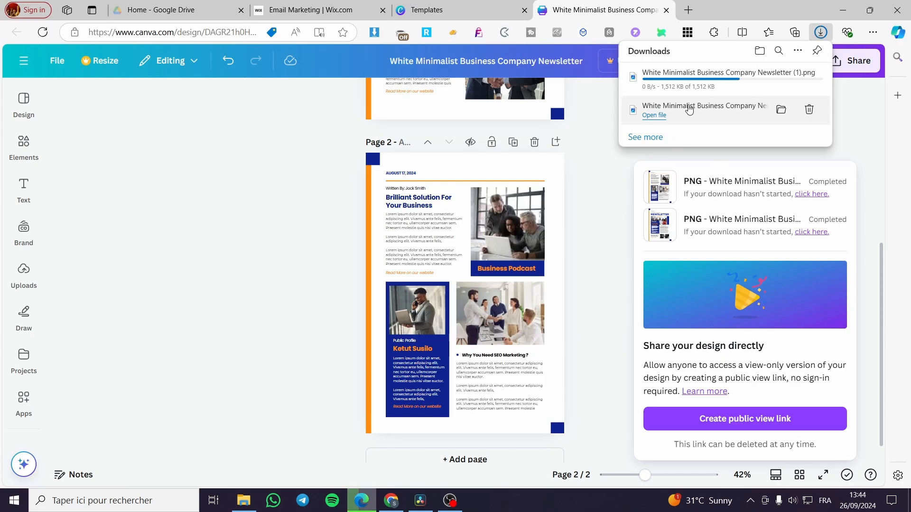
Switch to the Wix email editor and delete the "OUR NEW OPEN SPACE" section from the newsletter
left_click(309, 9)
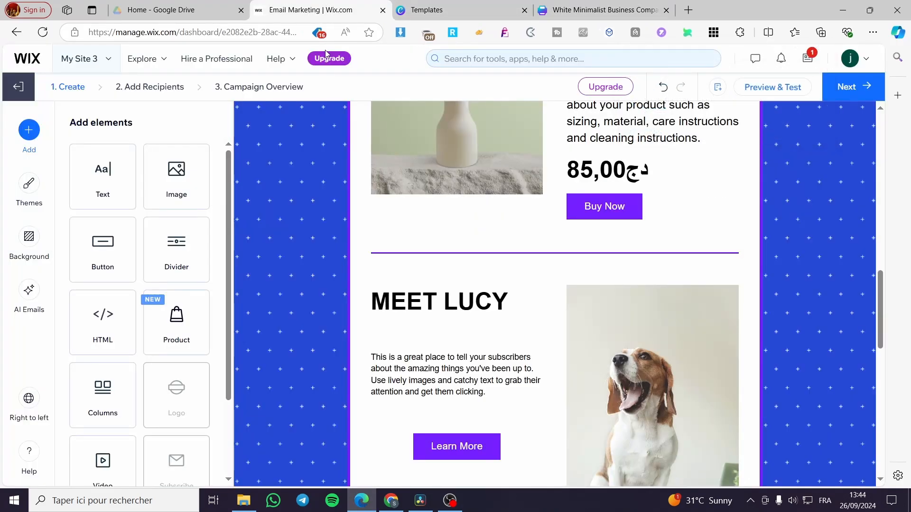
scroll(342, 134, "up", 10)
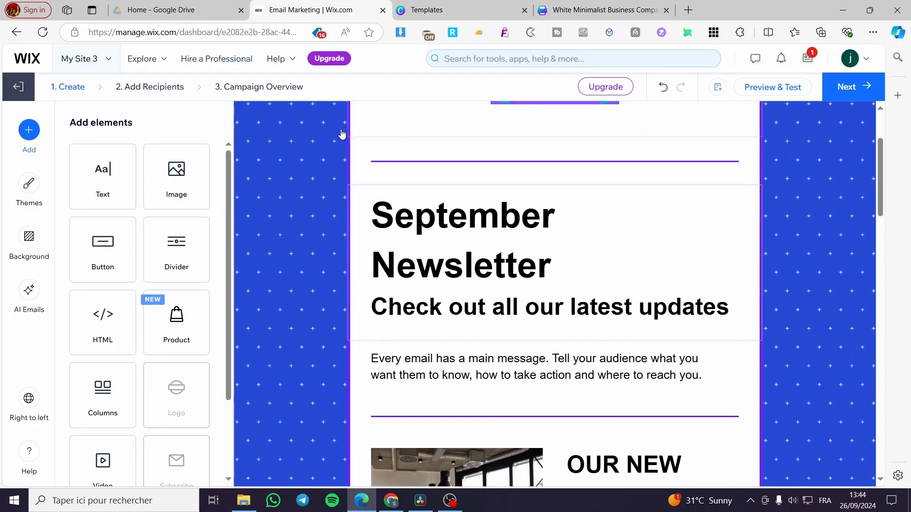
scroll(566, 279, "up", 3)
scroll(570, 254, "down", 6)
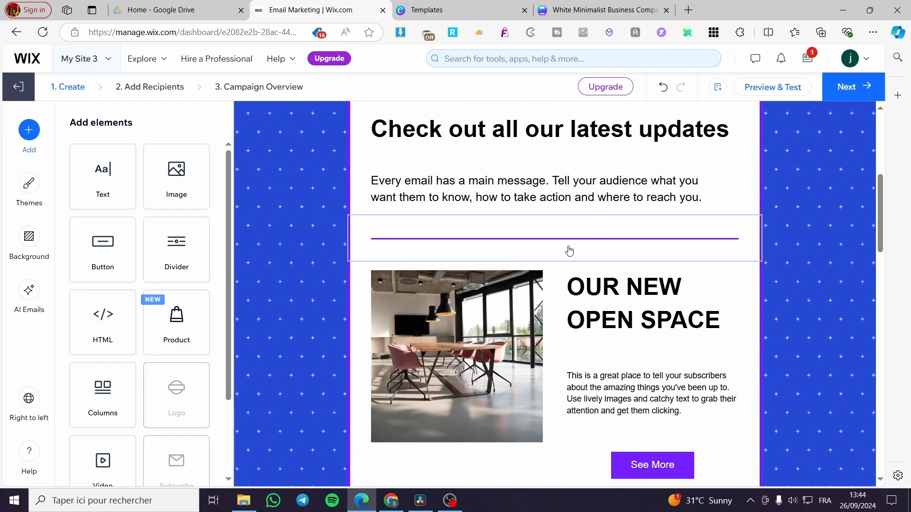
scroll(569, 251, "up", 3)
scroll(569, 247, "down", 5)
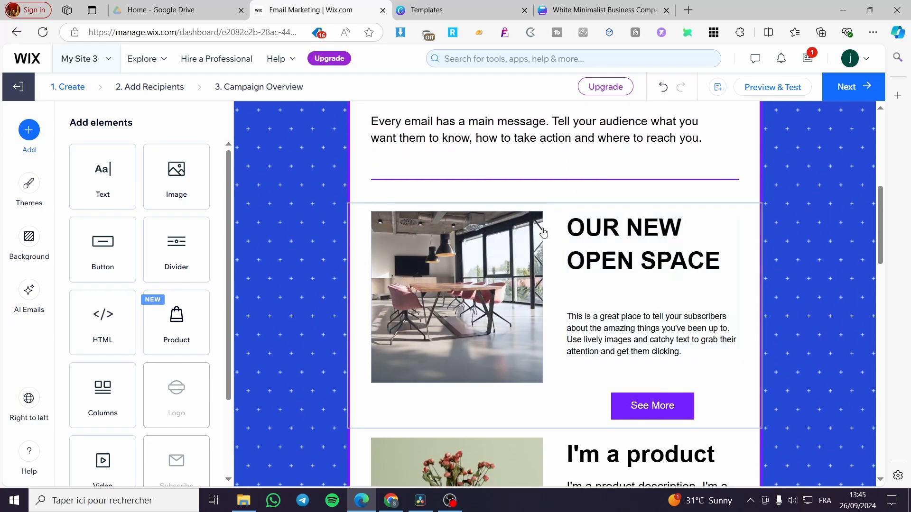
left_click(503, 242)
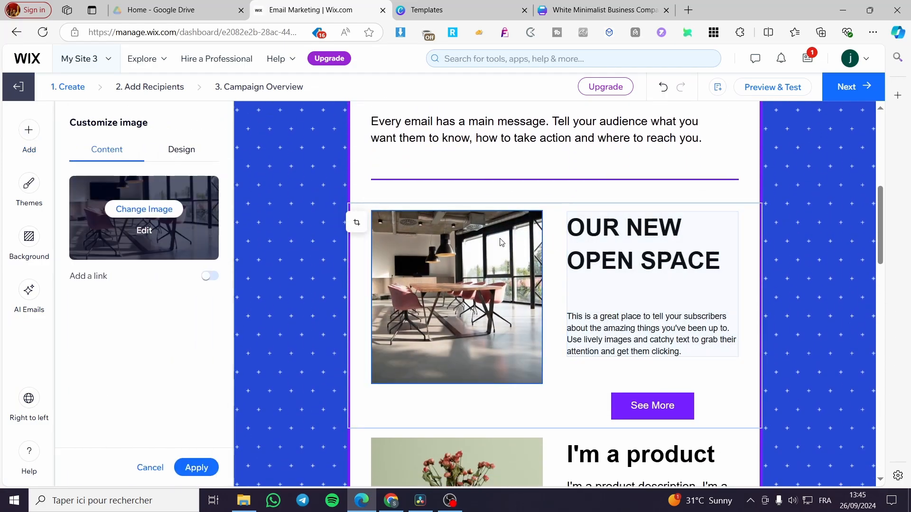
left_click(605, 245)
key("BackSpace")
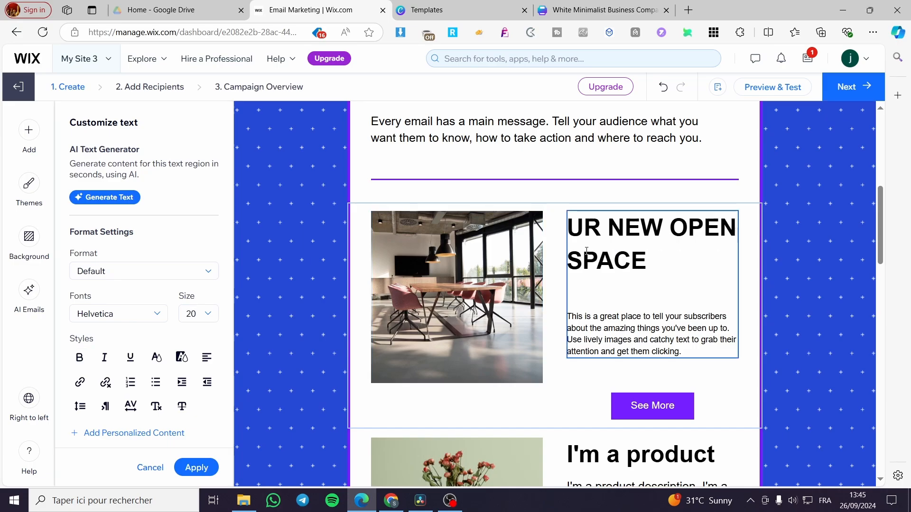
left_click(735, 376)
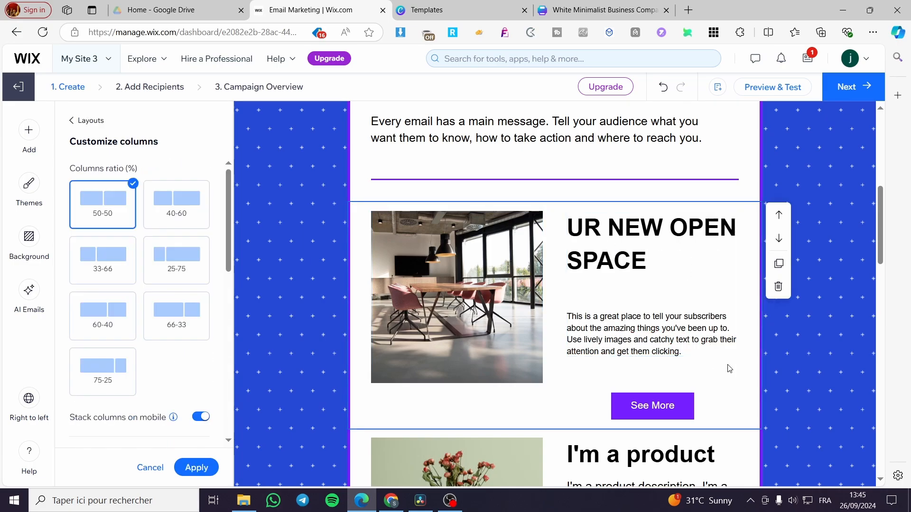
left_click(784, 288)
Delete the "I'm a product" section located above the "MEET LUCY" section
left_click(759, 295)
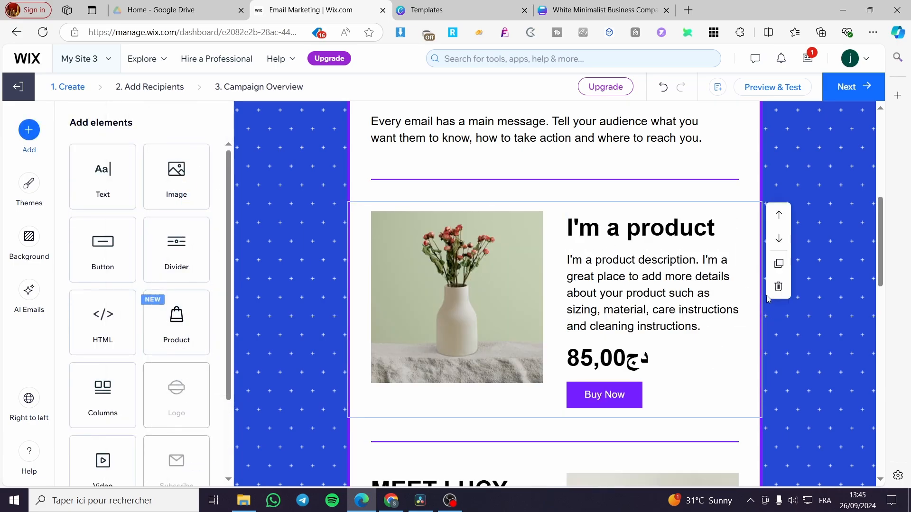
left_click(779, 286)
left_click(756, 308)
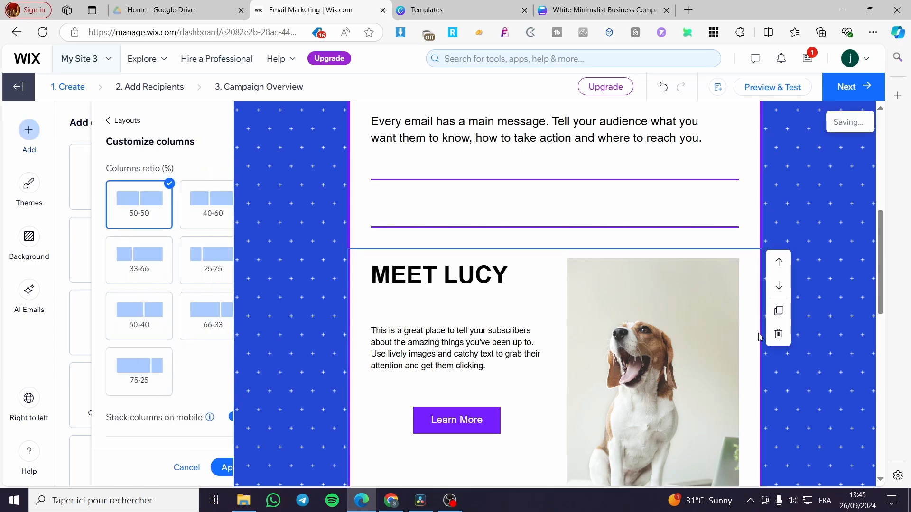
scroll(754, 304, "down", 4)
scroll(752, 291, "up", 5)
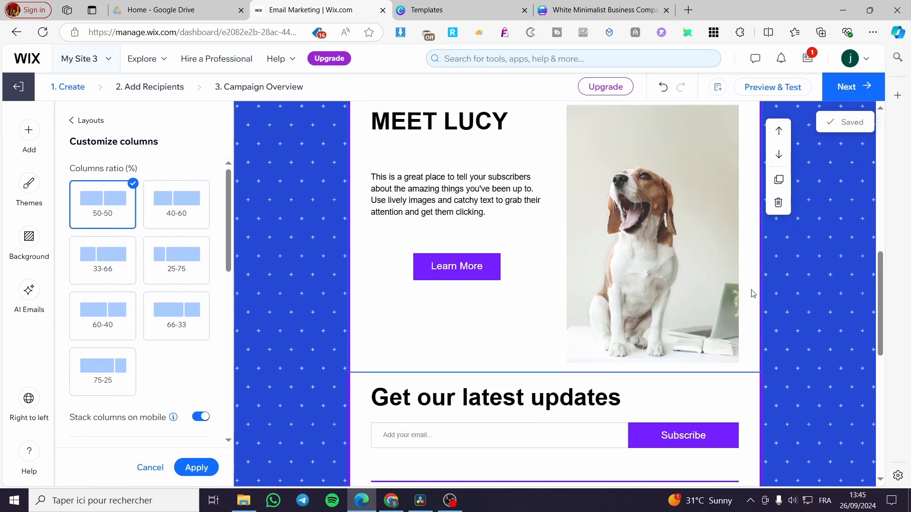
Add an image element between the two dividers above the "MEET LUCY" section
left_click(422, 318)
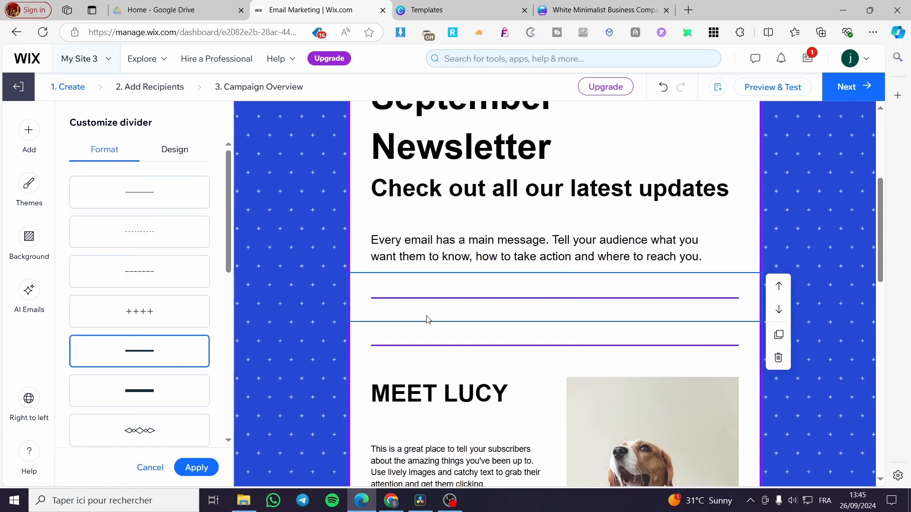
left_click(37, 143)
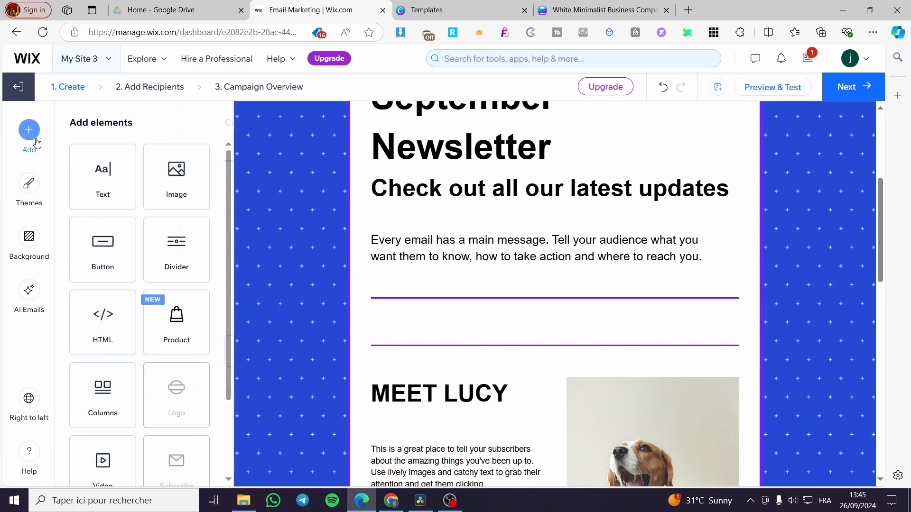
left_click_drag(163, 189, 562, 395)
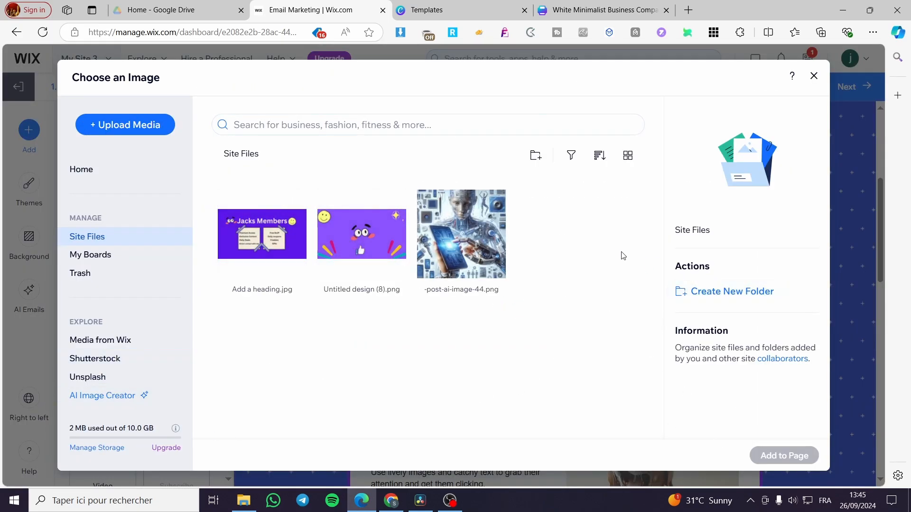
Upload both "White Minimalist Business Company Newsletter" PNG files from the computer's downloads folder to Site Files
left_click(122, 124)
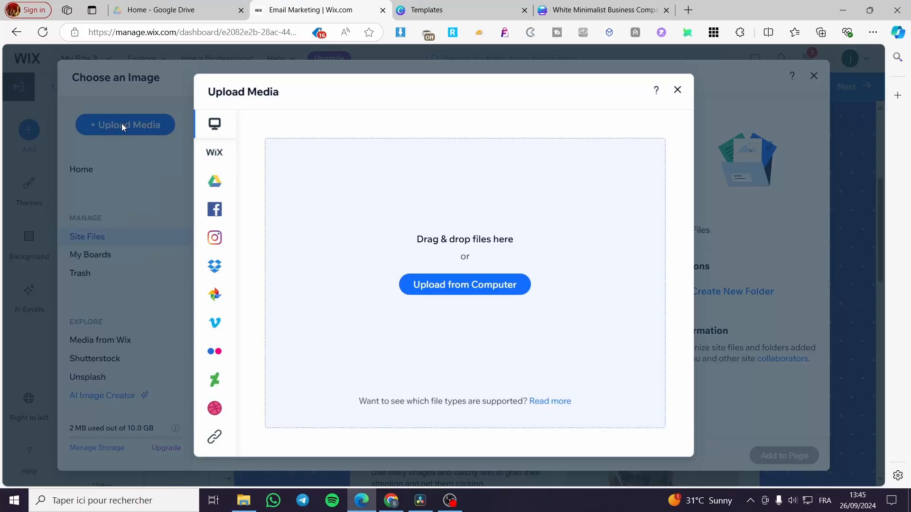
left_click(488, 282)
left_click(522, 158)
left_click(623, 168, "ctrl")
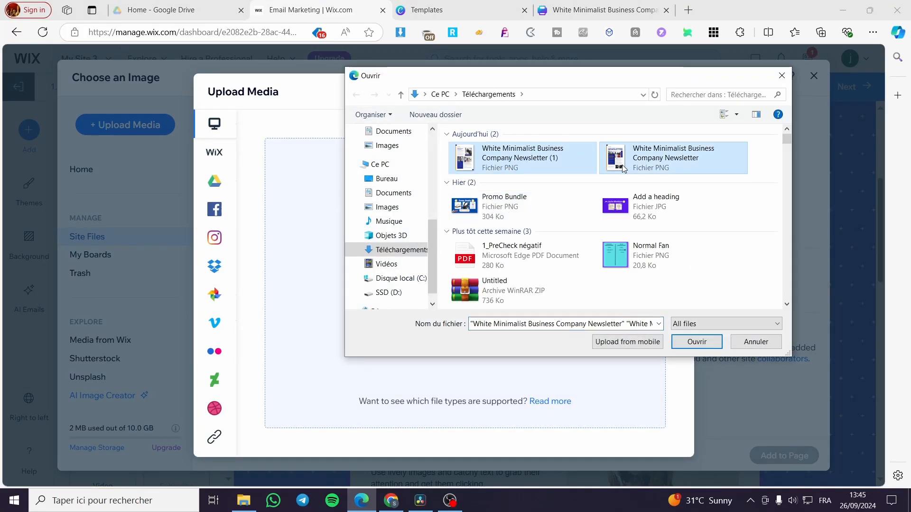
left_click(696, 342)
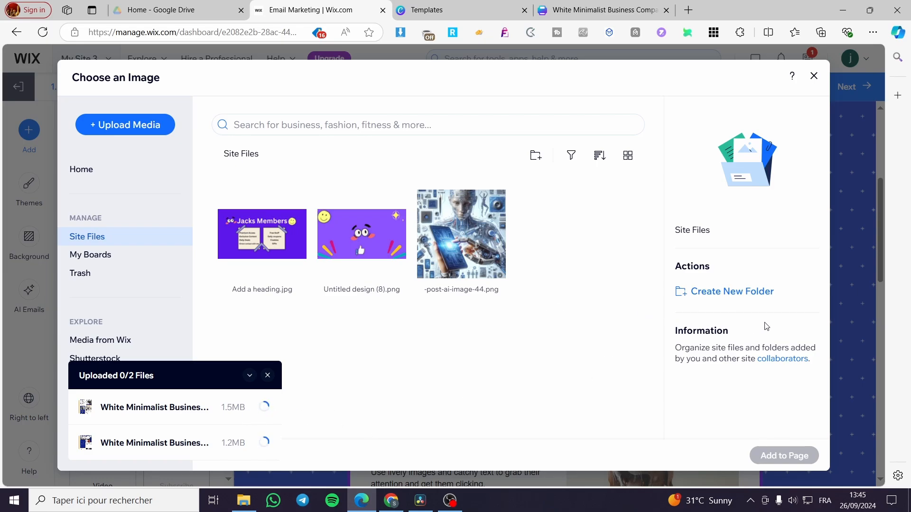
left_click(603, 10)
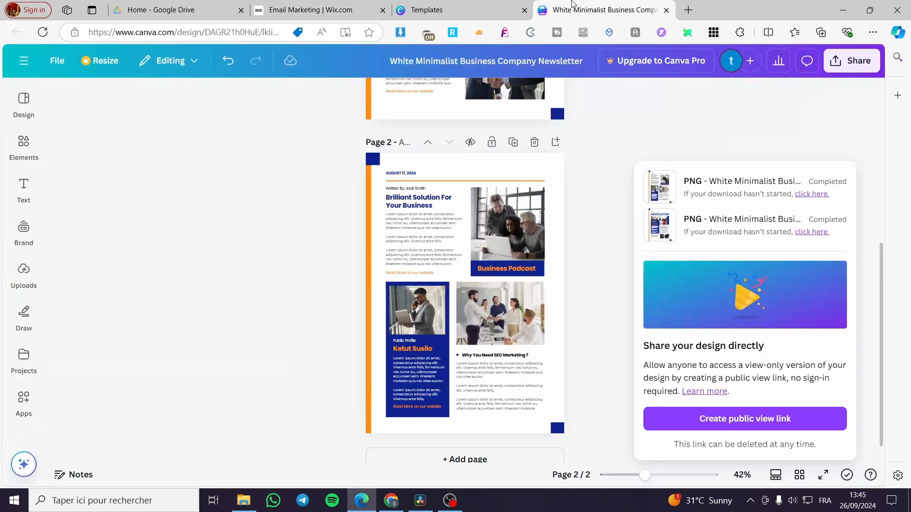
left_click(563, 241)
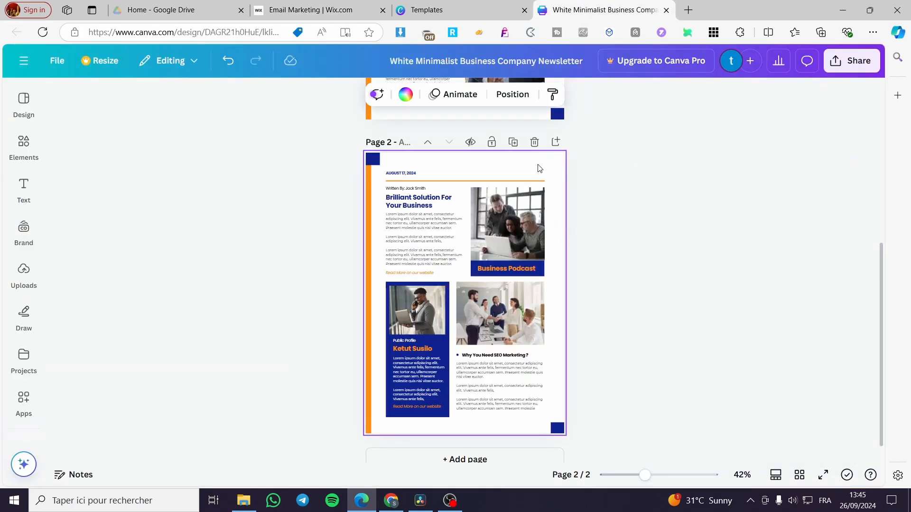
left_click(480, 7)
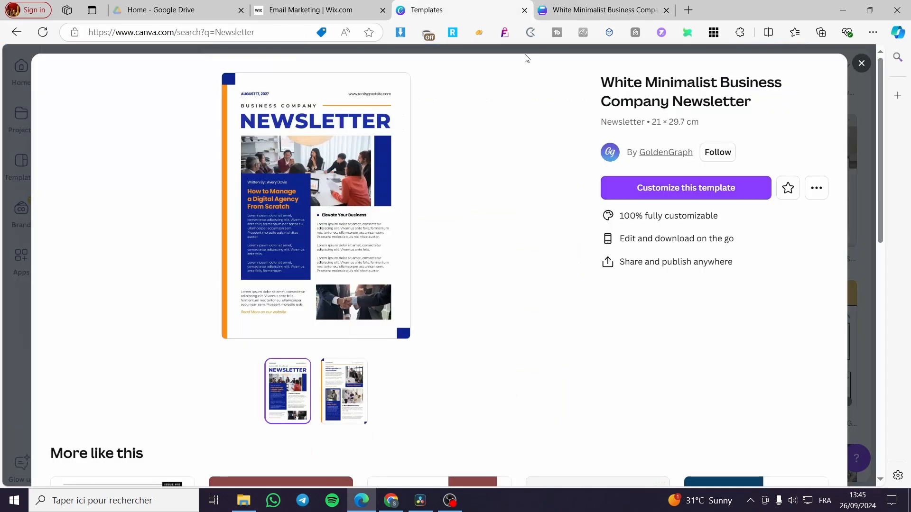
left_click(577, 8)
left_click(315, 4)
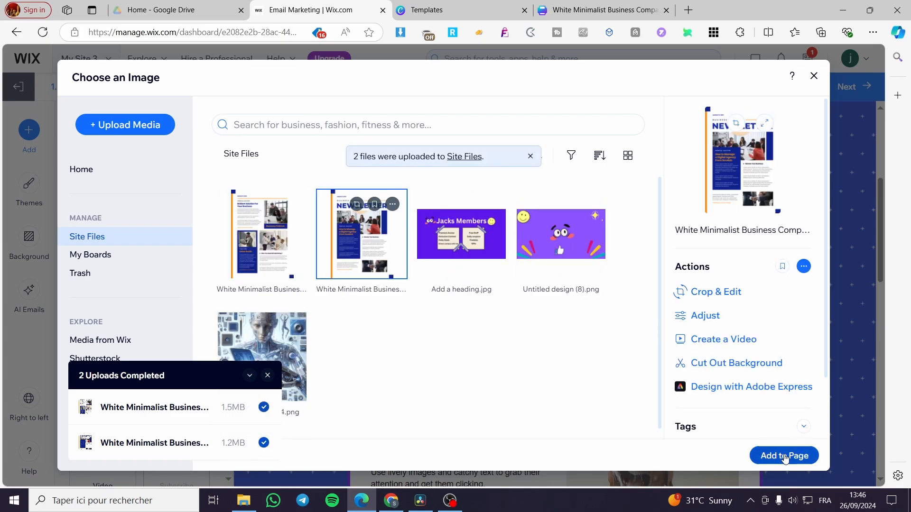
Place the uploaded first newsletter page with the "NEWSLETTER" title in the email and check how it fits
left_click(784, 456)
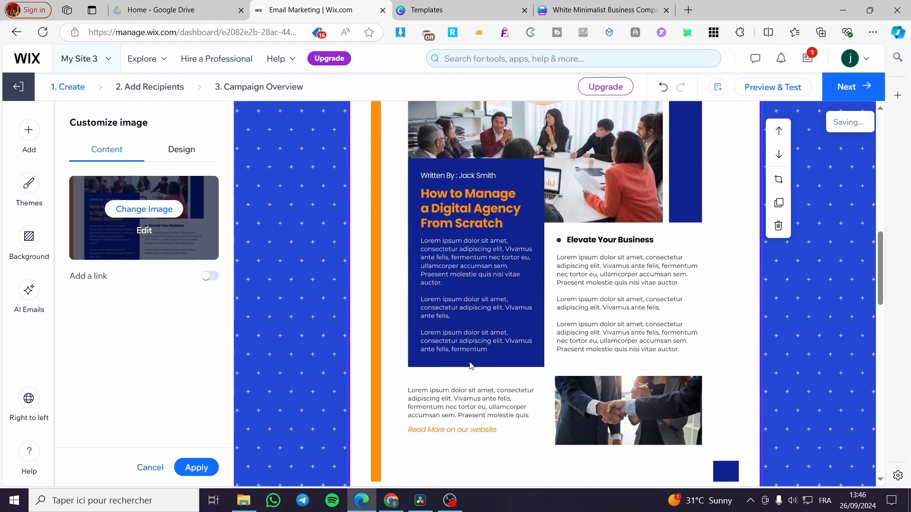
scroll(469, 363, "down", 3)
scroll(804, 377, "up", 5)
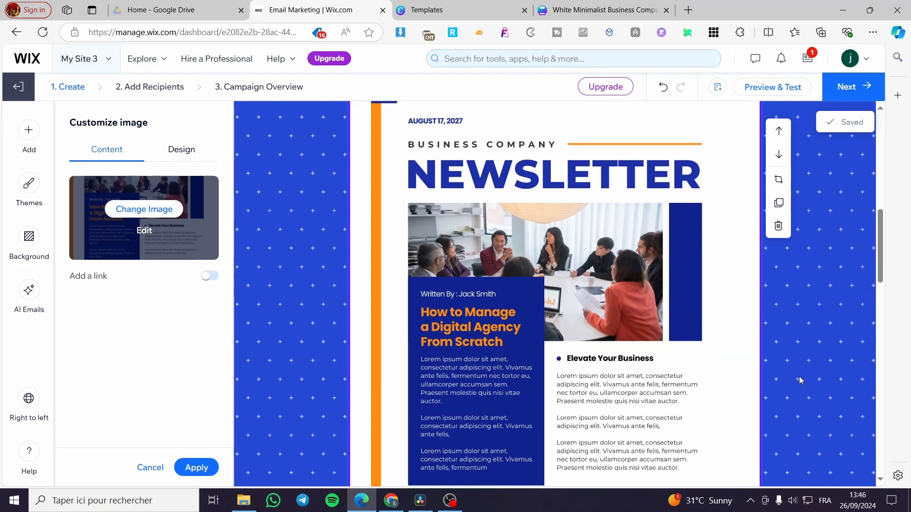
scroll(743, 369, "up", 5)
scroll(705, 362, "down", 10)
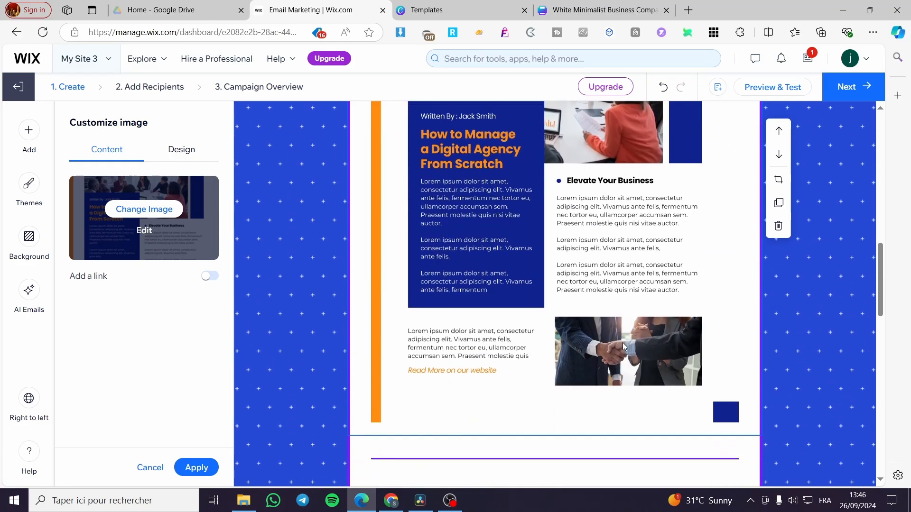
Add another image element directly below the first newsletter page and fill it with the second page, "Brilliant Solution For Your Business"
left_click(29, 130)
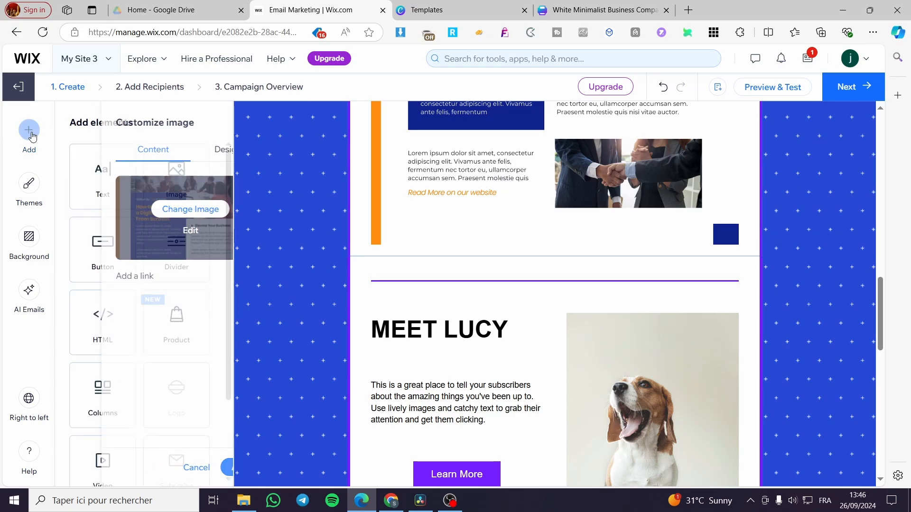
left_click_drag(179, 171, 535, 297)
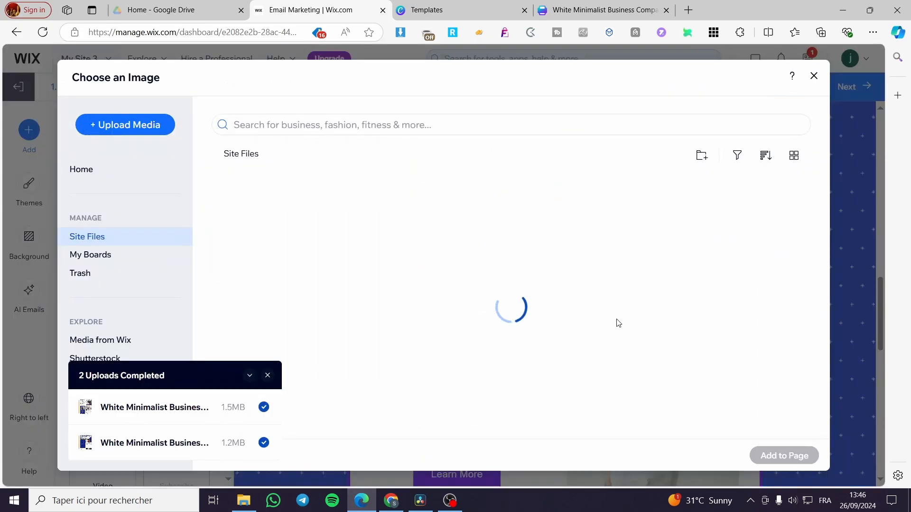
left_click(262, 408)
left_click(778, 456)
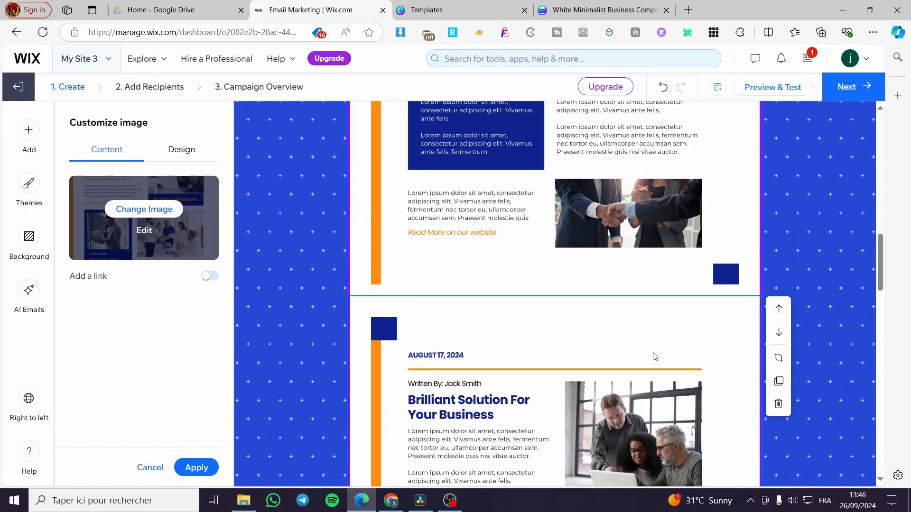
Examine the two inserted newsletter pages and the sections above and below them in the email
scroll(617, 308, "up", 10)
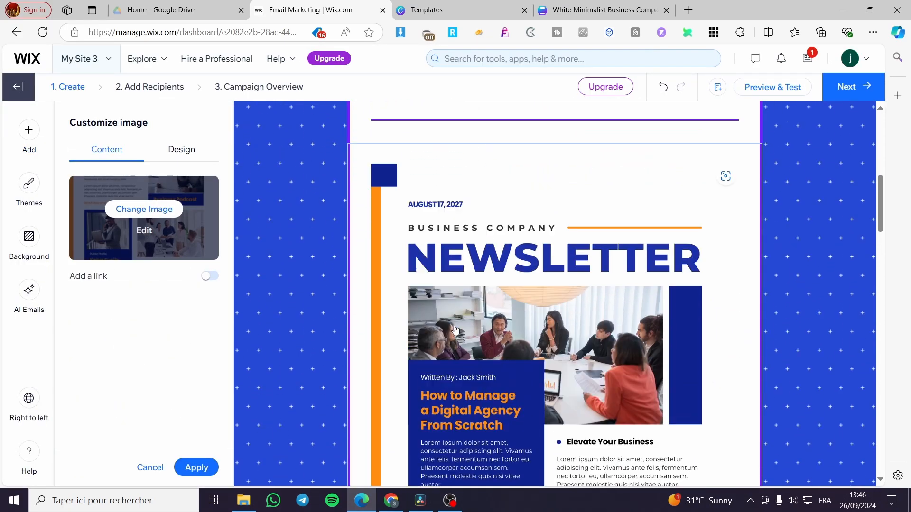
scroll(597, 373, "down", 10)
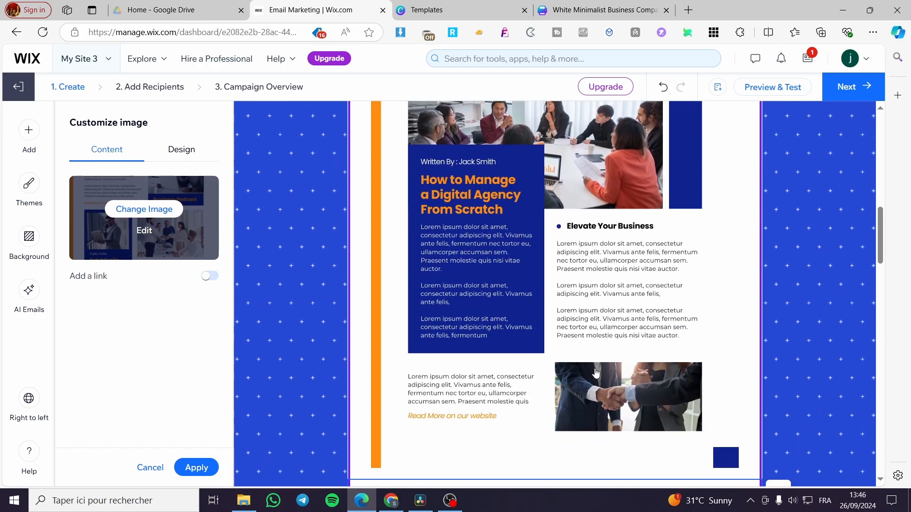
scroll(596, 373, "down", 10)
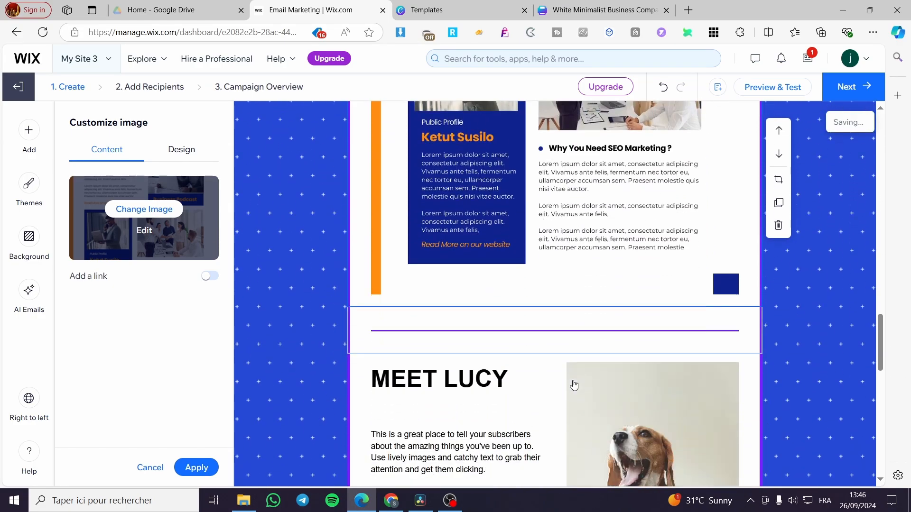
scroll(497, 415, "up", 8)
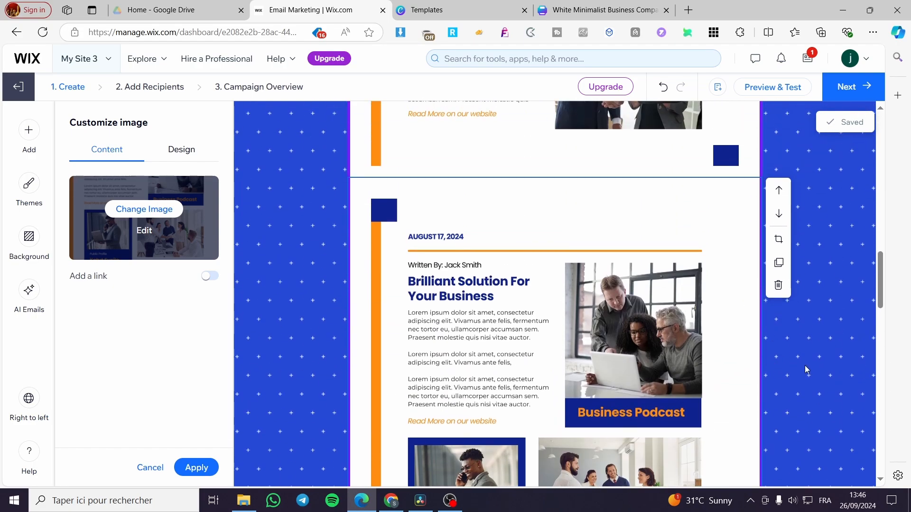
scroll(569, 390, "up", 10)
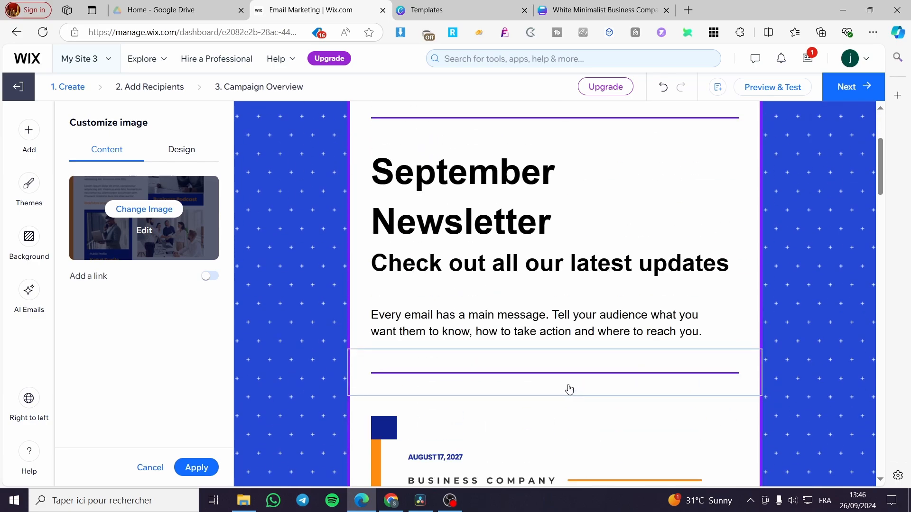
scroll(564, 389, "up", 3)
scroll(489, 373, "down", 9)
scroll(477, 346, "up", 6)
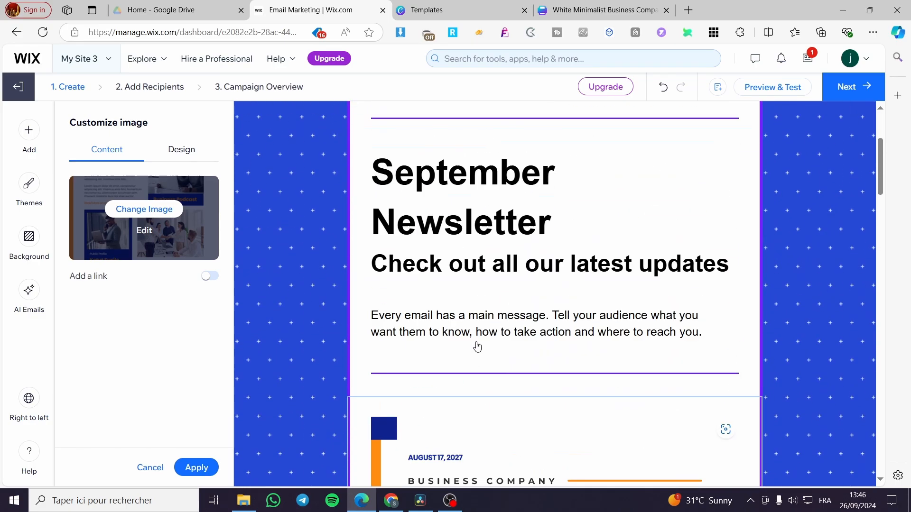
Delete the "September Newsletter" heading block and the logo above it from the email
scroll(477, 346, "up", 2)
left_click(565, 297)
left_click(783, 332)
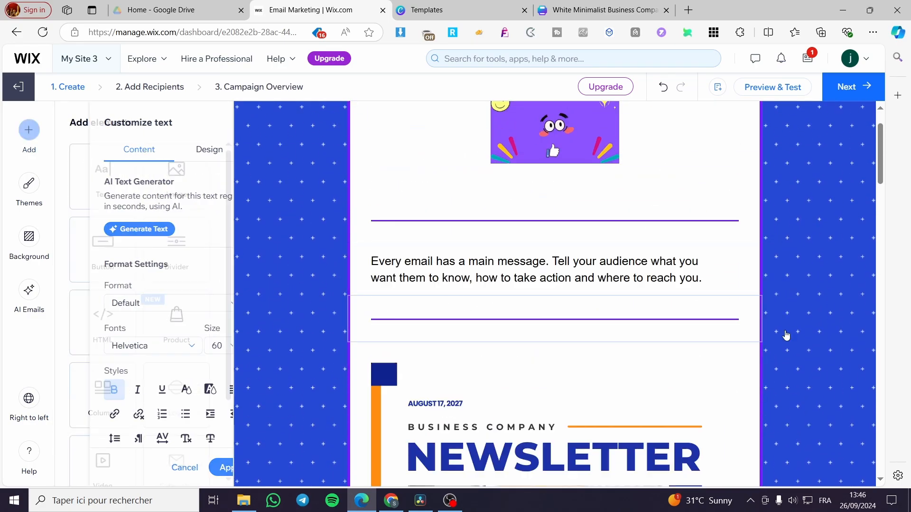
left_click(652, 171)
left_click(778, 131)
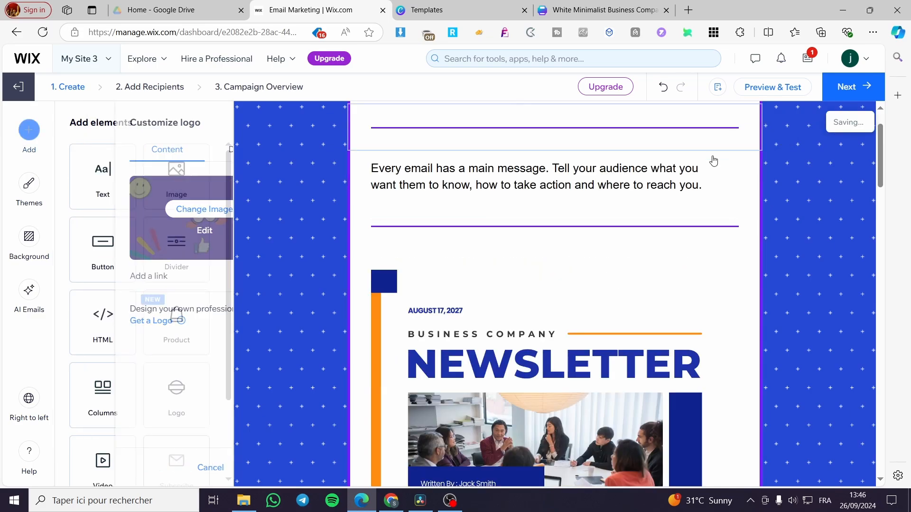
Clear all the text of the "Every email has a main message" paragraph between the top dividers
scroll(664, 271, "up", 2)
left_click(708, 250)
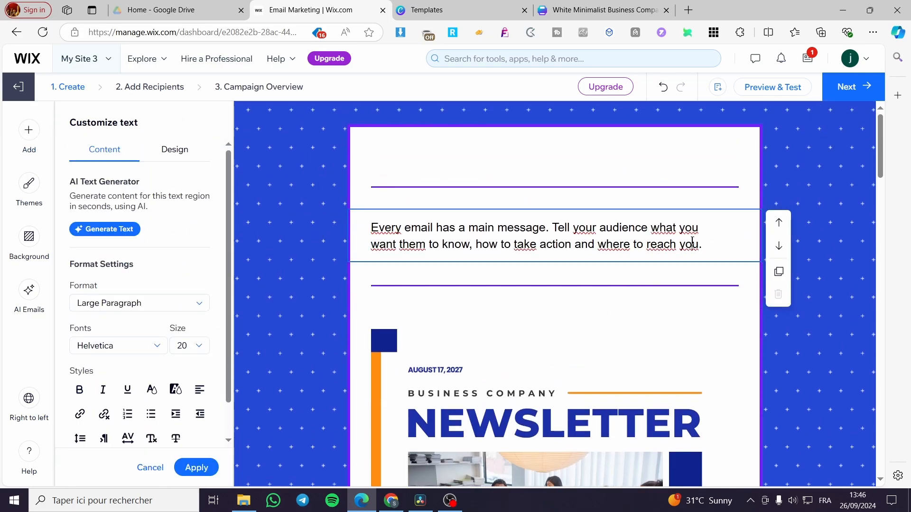
left_click_drag(693, 241, 380, 219)
key("BackSpace")
left_click_drag(457, 240, 344, 232)
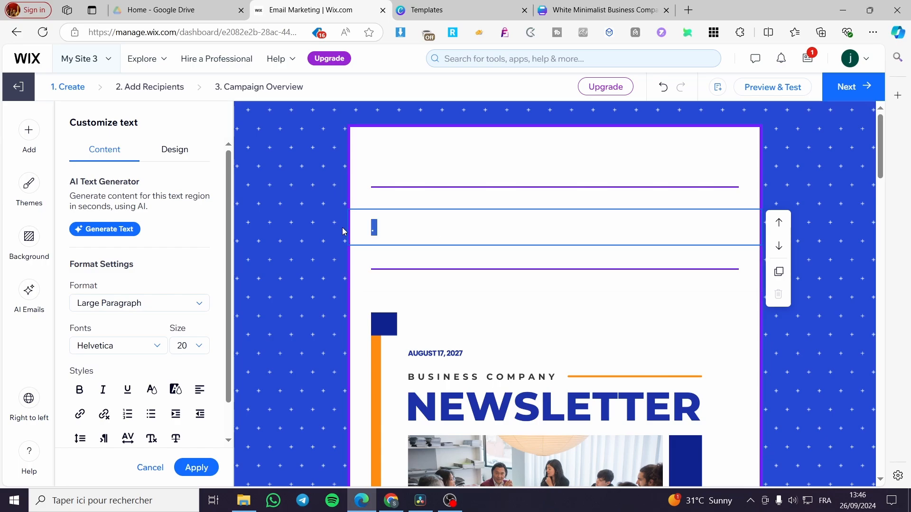
key("BackSpace")
Delete the two dividers around the empty text block above the first newsletter page
left_click(688, 282)
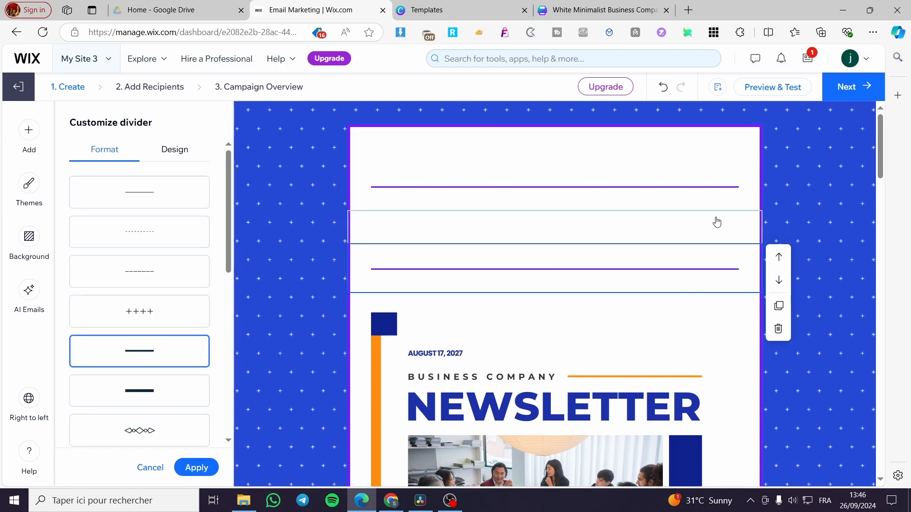
left_click(779, 329)
left_click(710, 192)
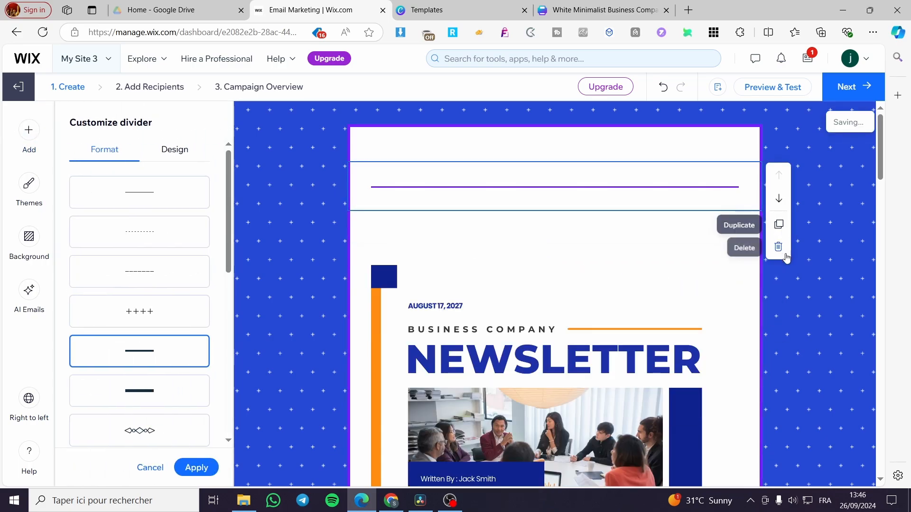
left_click(785, 255)
left_click(665, 167)
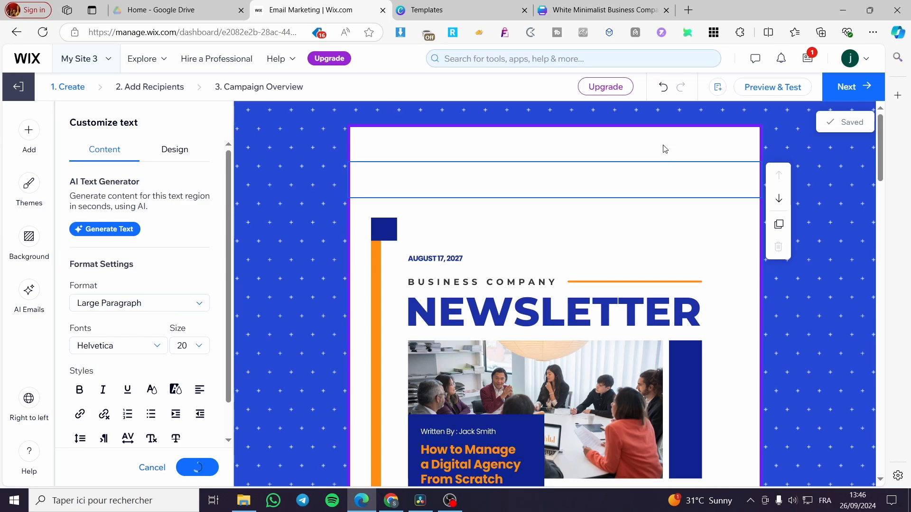
left_click(515, 207)
left_click(524, 180)
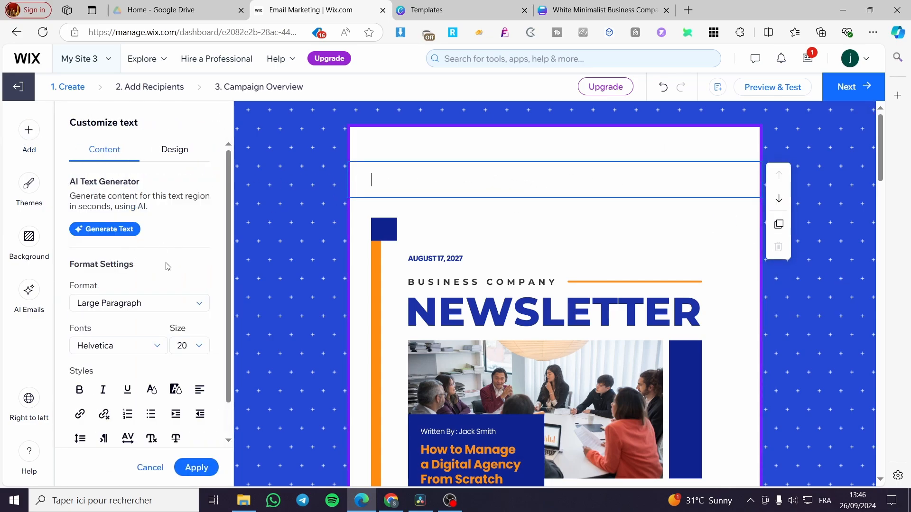
left_click(827, 205)
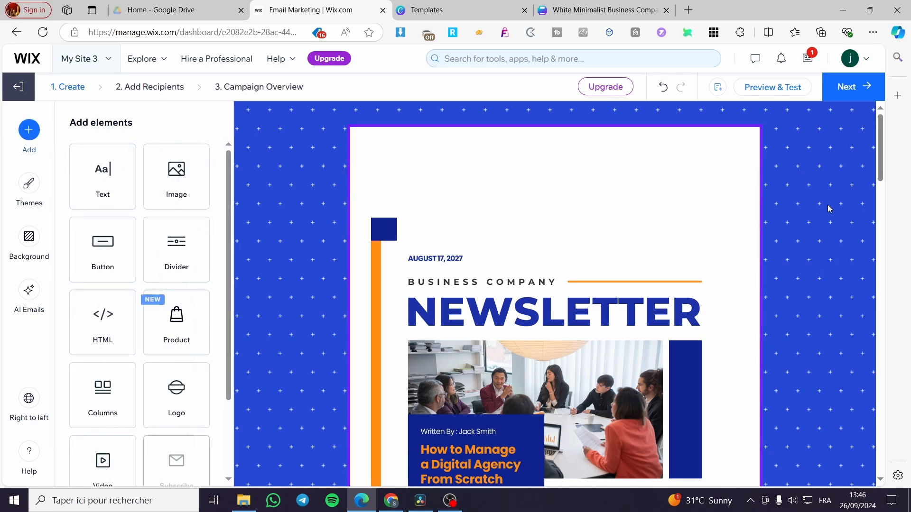
Review the whole email from top to bottom and proceed to the Add Recipients stage of the campaign
scroll(789, 263, "down", 20)
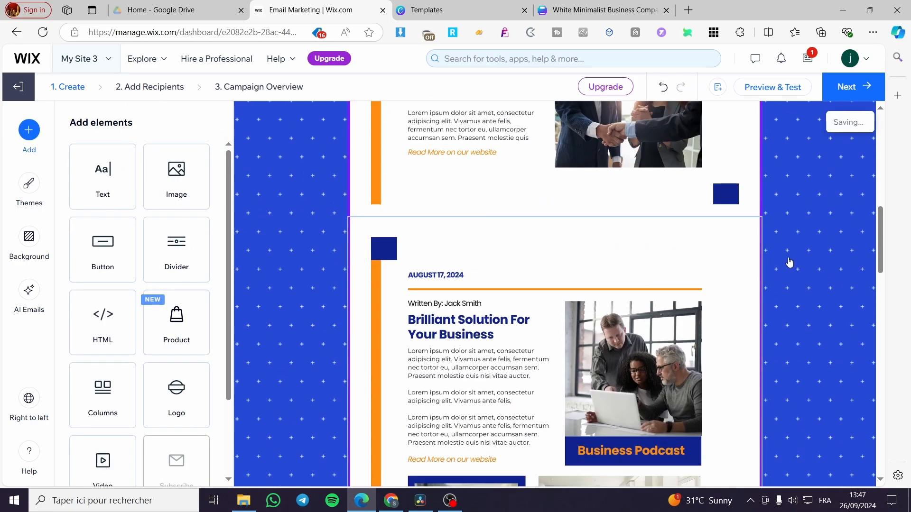
scroll(757, 247, "down", 10)
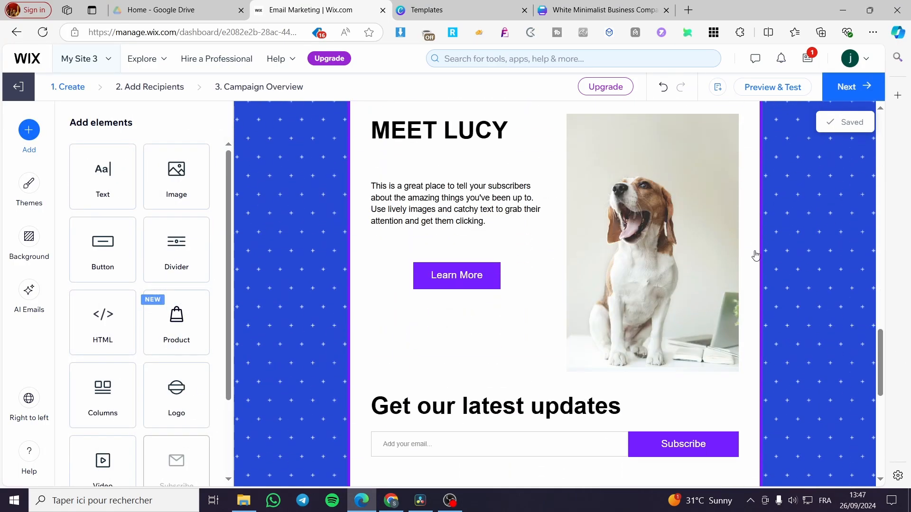
scroll(756, 256, "up", 20)
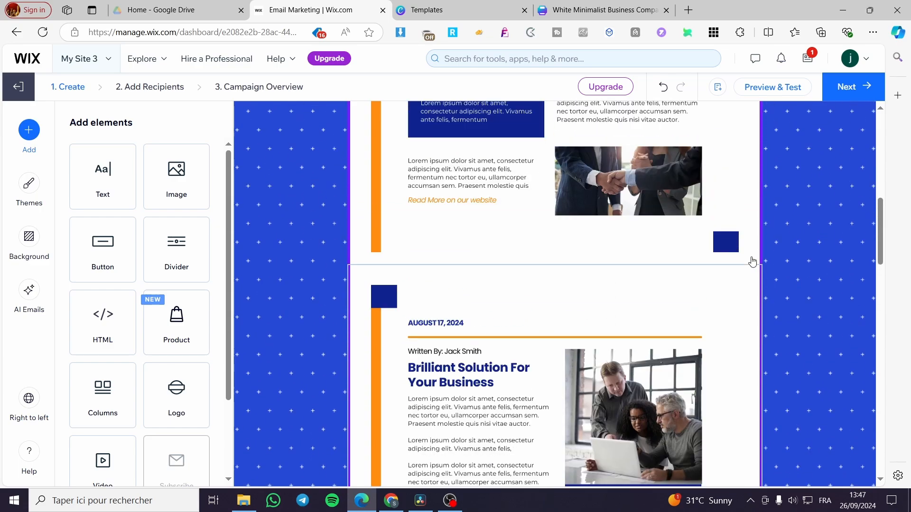
left_click(854, 87)
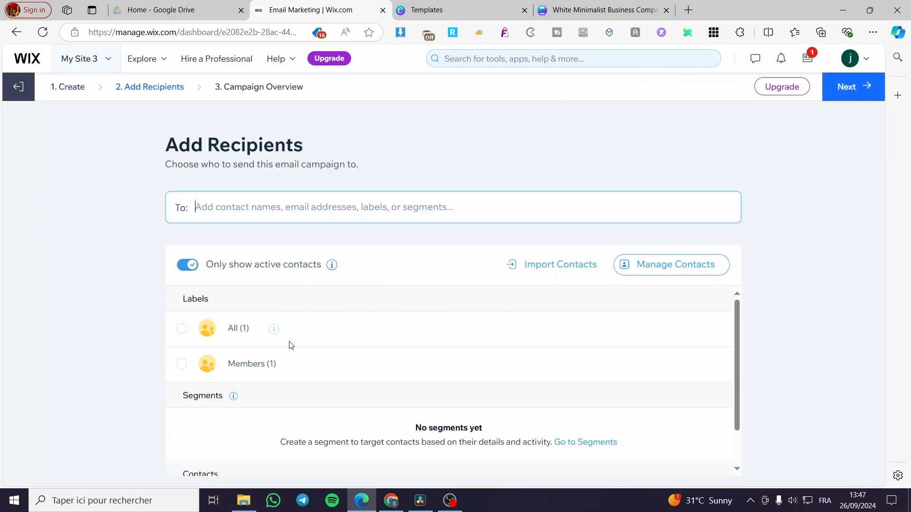
Look at the contact import notice and the site's contact management page with its options for creating new contacts and segments
left_click(566, 279)
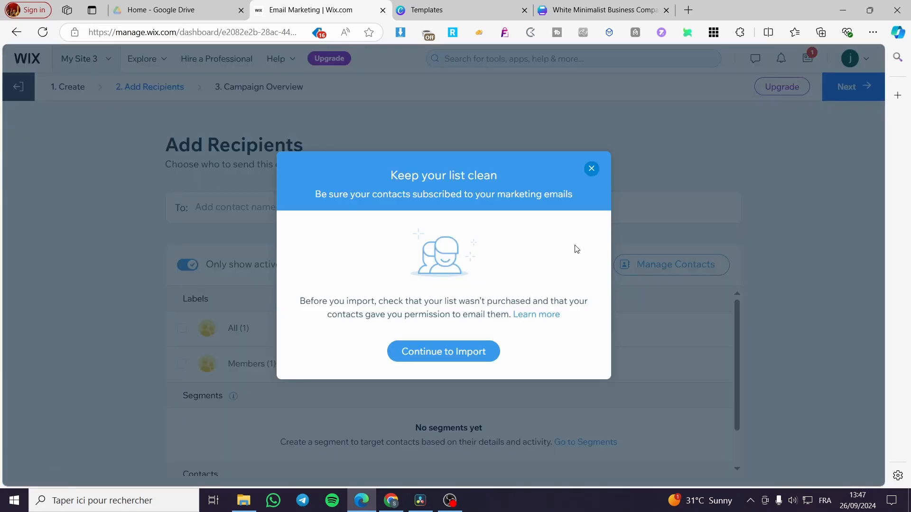
left_click(592, 169)
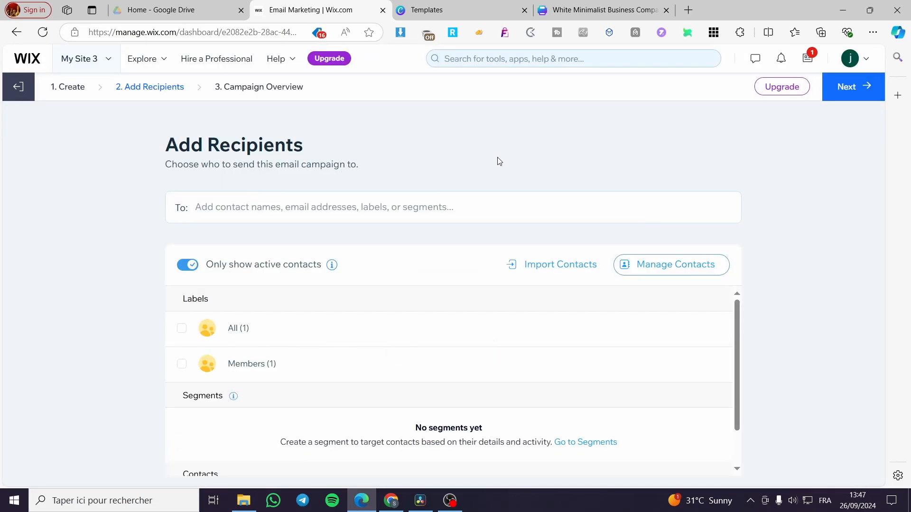
left_click(670, 267)
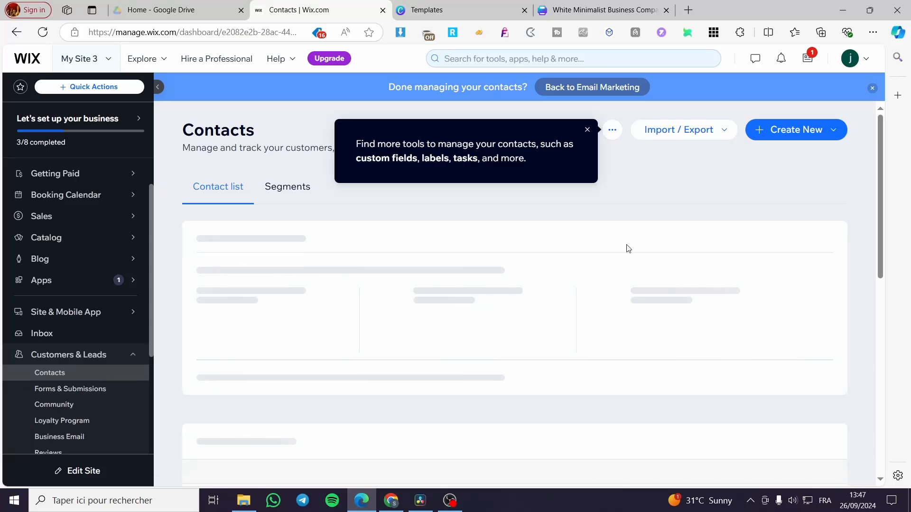
left_click(828, 130)
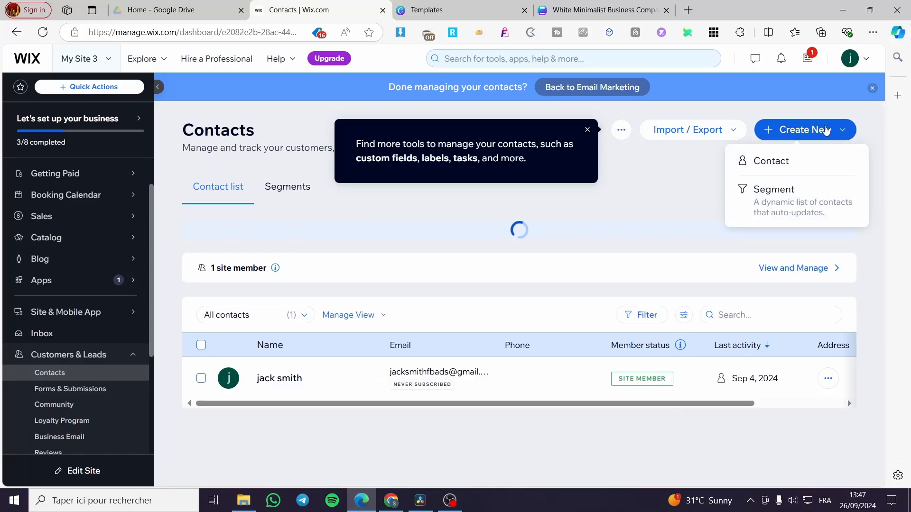
scroll(455, 389, "down", 1)
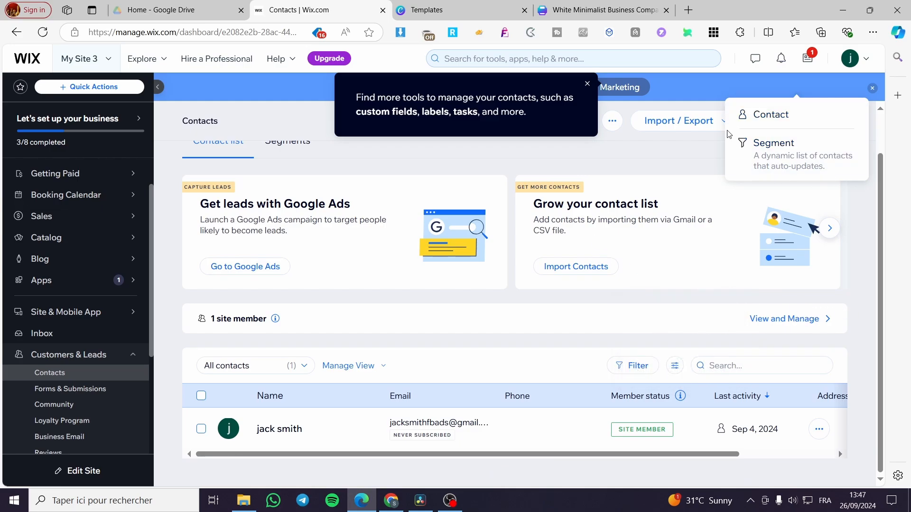
left_click(671, 171)
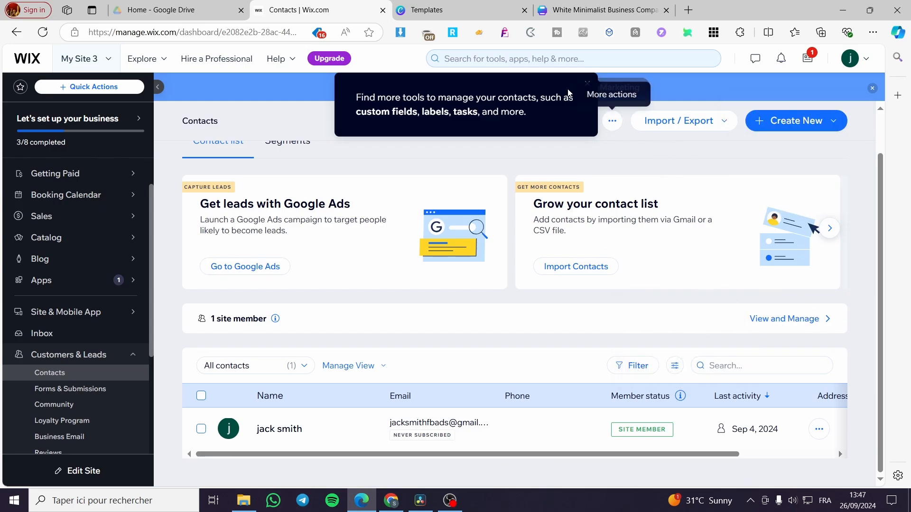
left_click(587, 84)
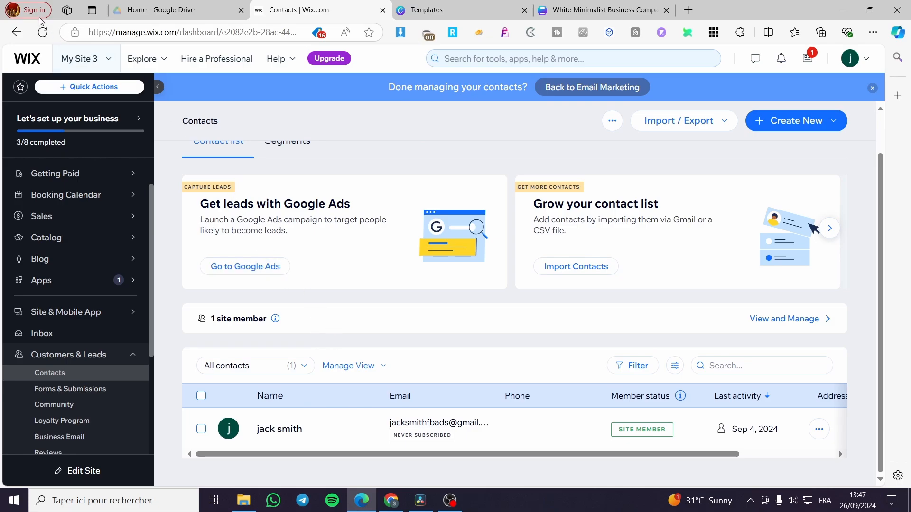
mouse_move(276, 443)
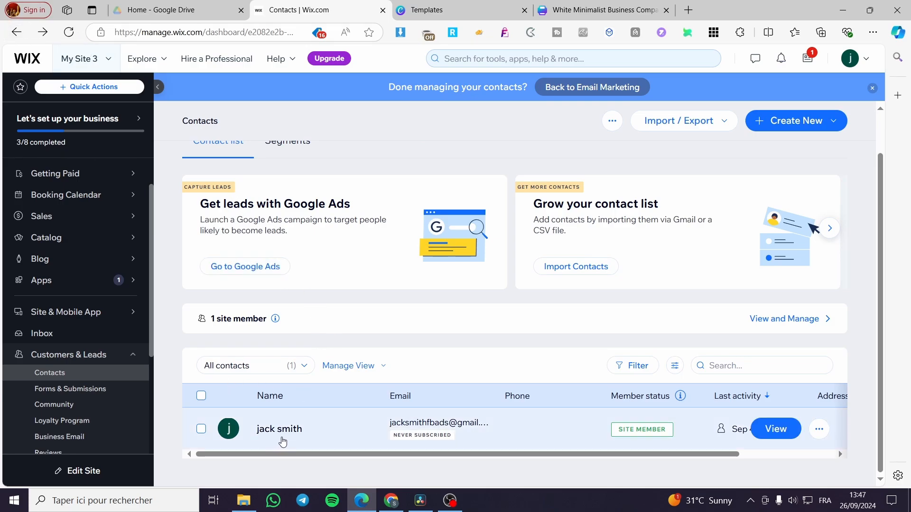
Leave the contacts page and return to the Add Recipients stage of the email marketing campaign
left_click(21, 36)
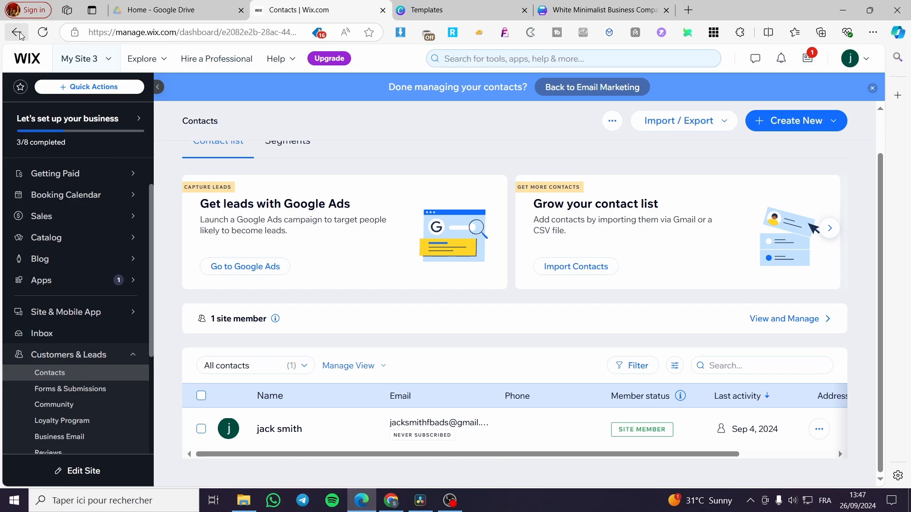
scroll(152, 383, "down", 2)
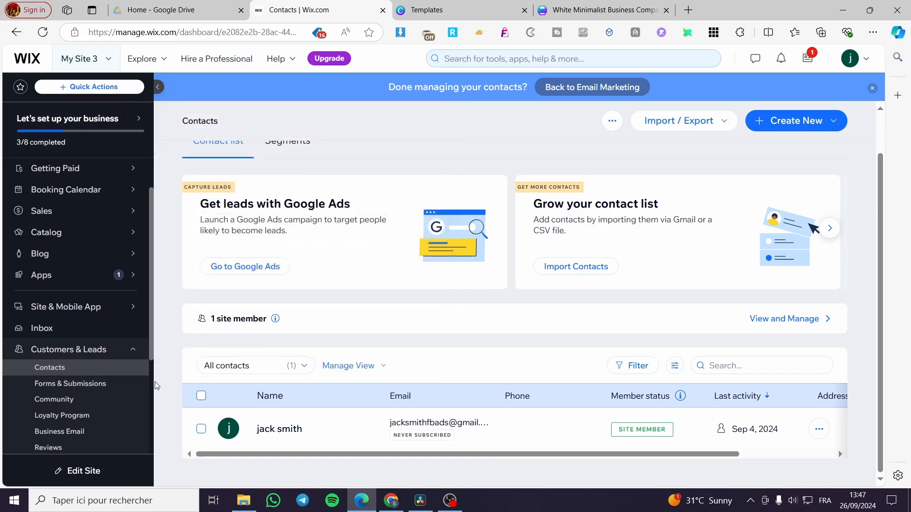
scroll(559, 340, "up", 1)
scroll(560, 339, "down", 2)
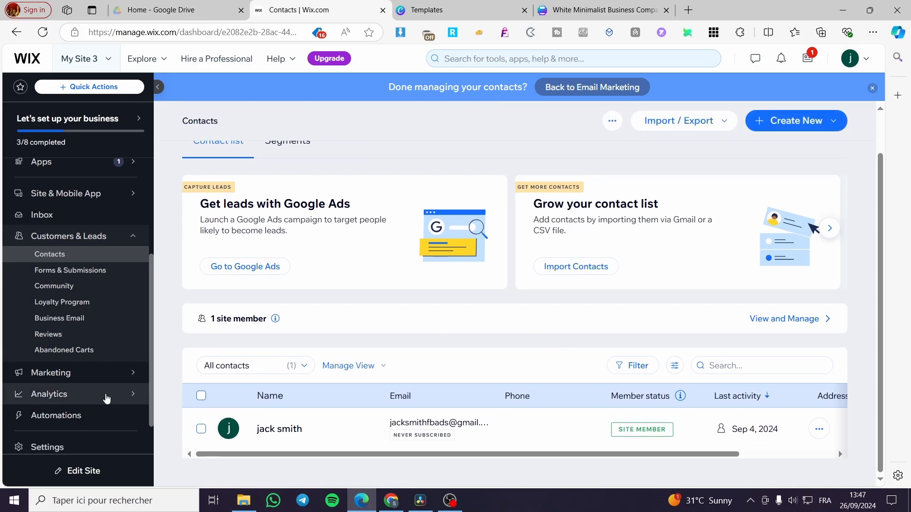
scroll(105, 396, "down", 1)
mouse_move(105, 337)
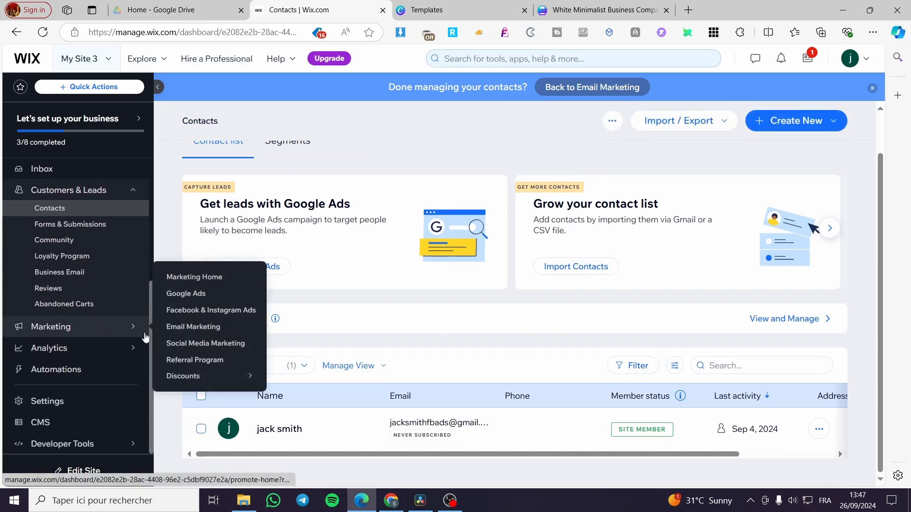
left_click(209, 327)
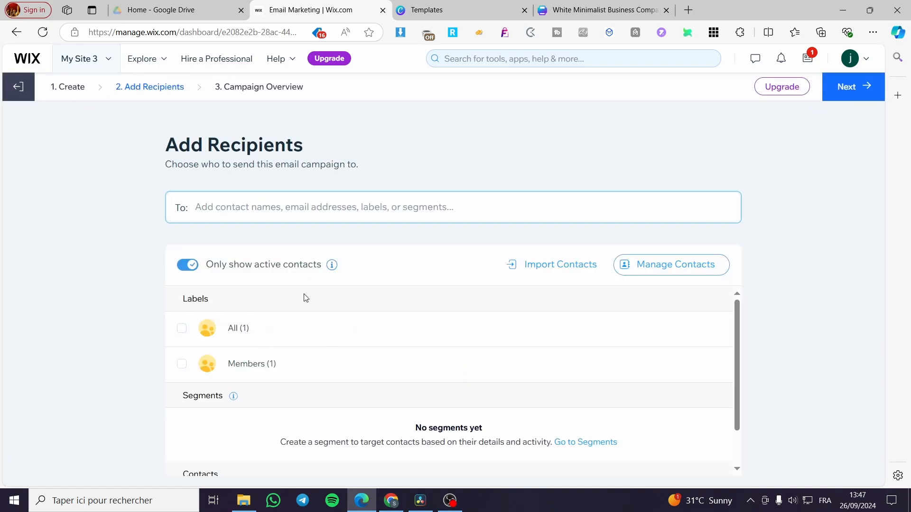
Choose the All label as the campaign's recipients and proceed to the Campaign Overview stage
left_click(180, 329)
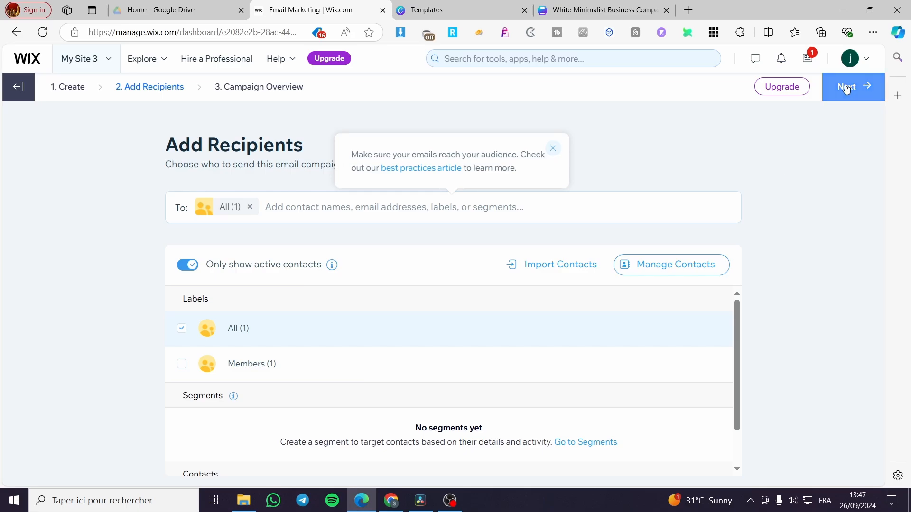
left_click(181, 365)
left_click(849, 87)
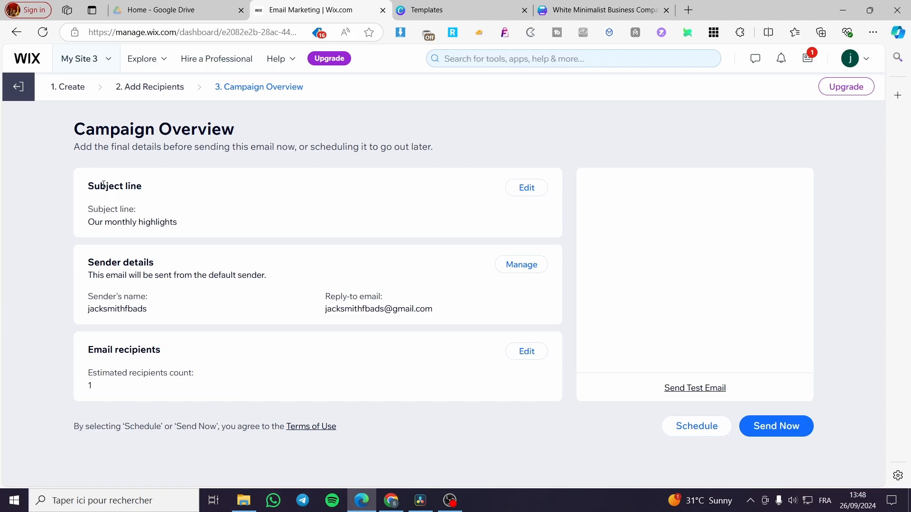
Set both the campaign's subject line and its preview text to "Our monthly Newsletter" and save them
left_click(528, 188)
left_click(396, 237)
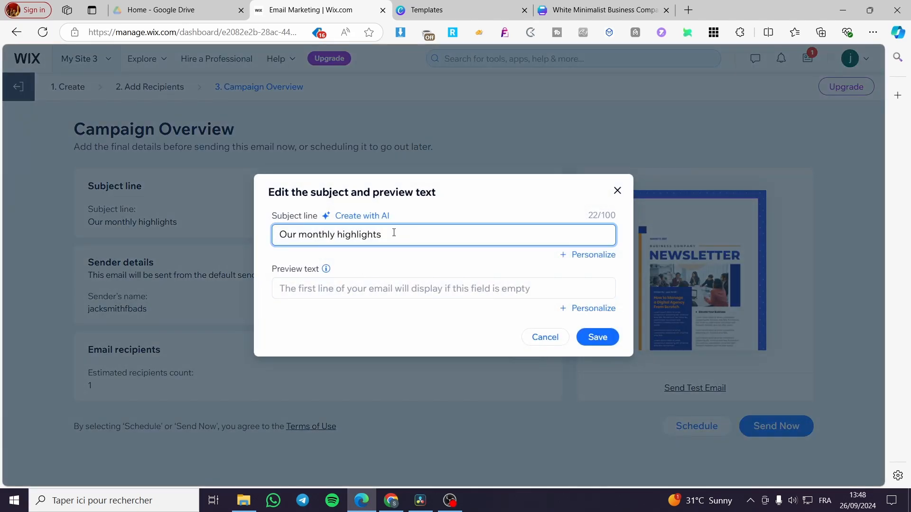
left_click_drag(394, 233, 339, 230)
type("Newsletter")
left_click_drag(405, 238, 269, 250)
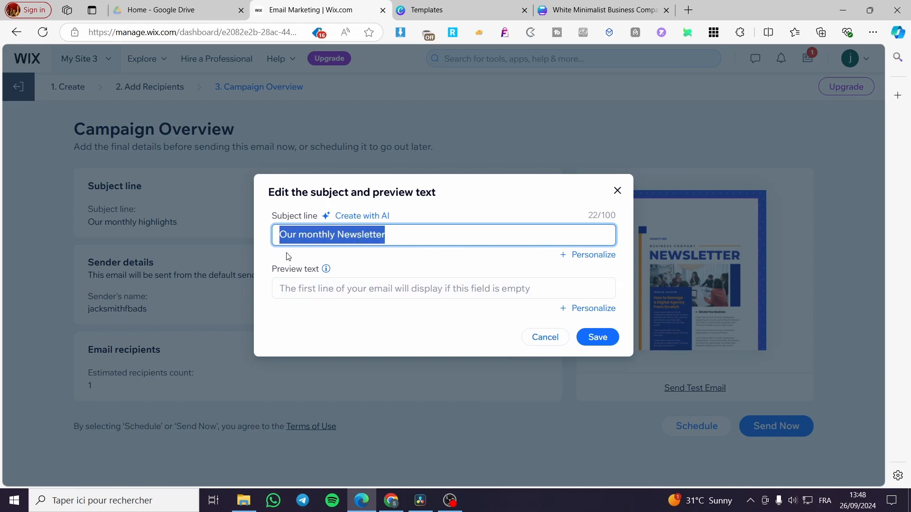
left_click_drag(332, 234, 375, 289)
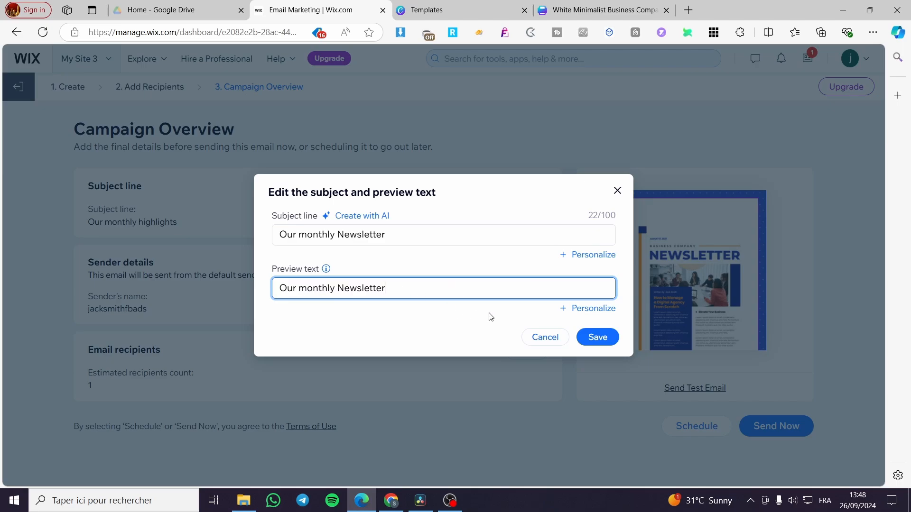
left_click(598, 338)
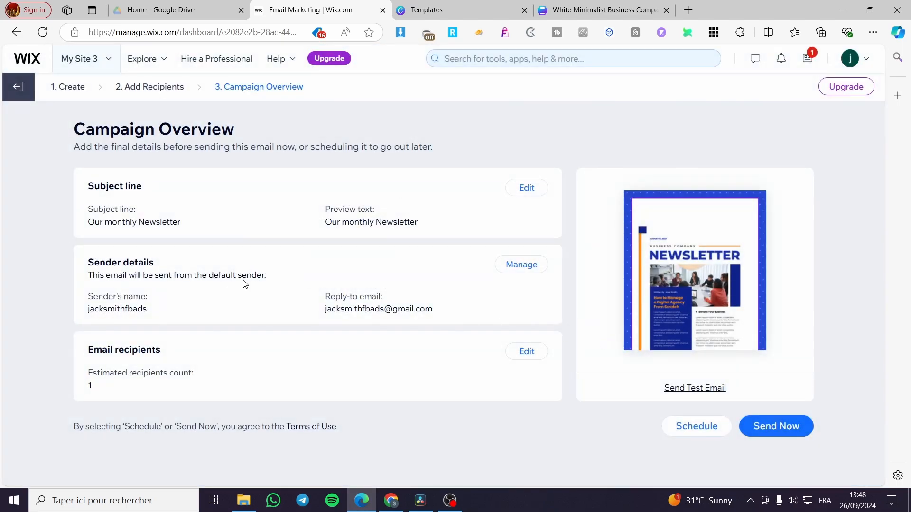